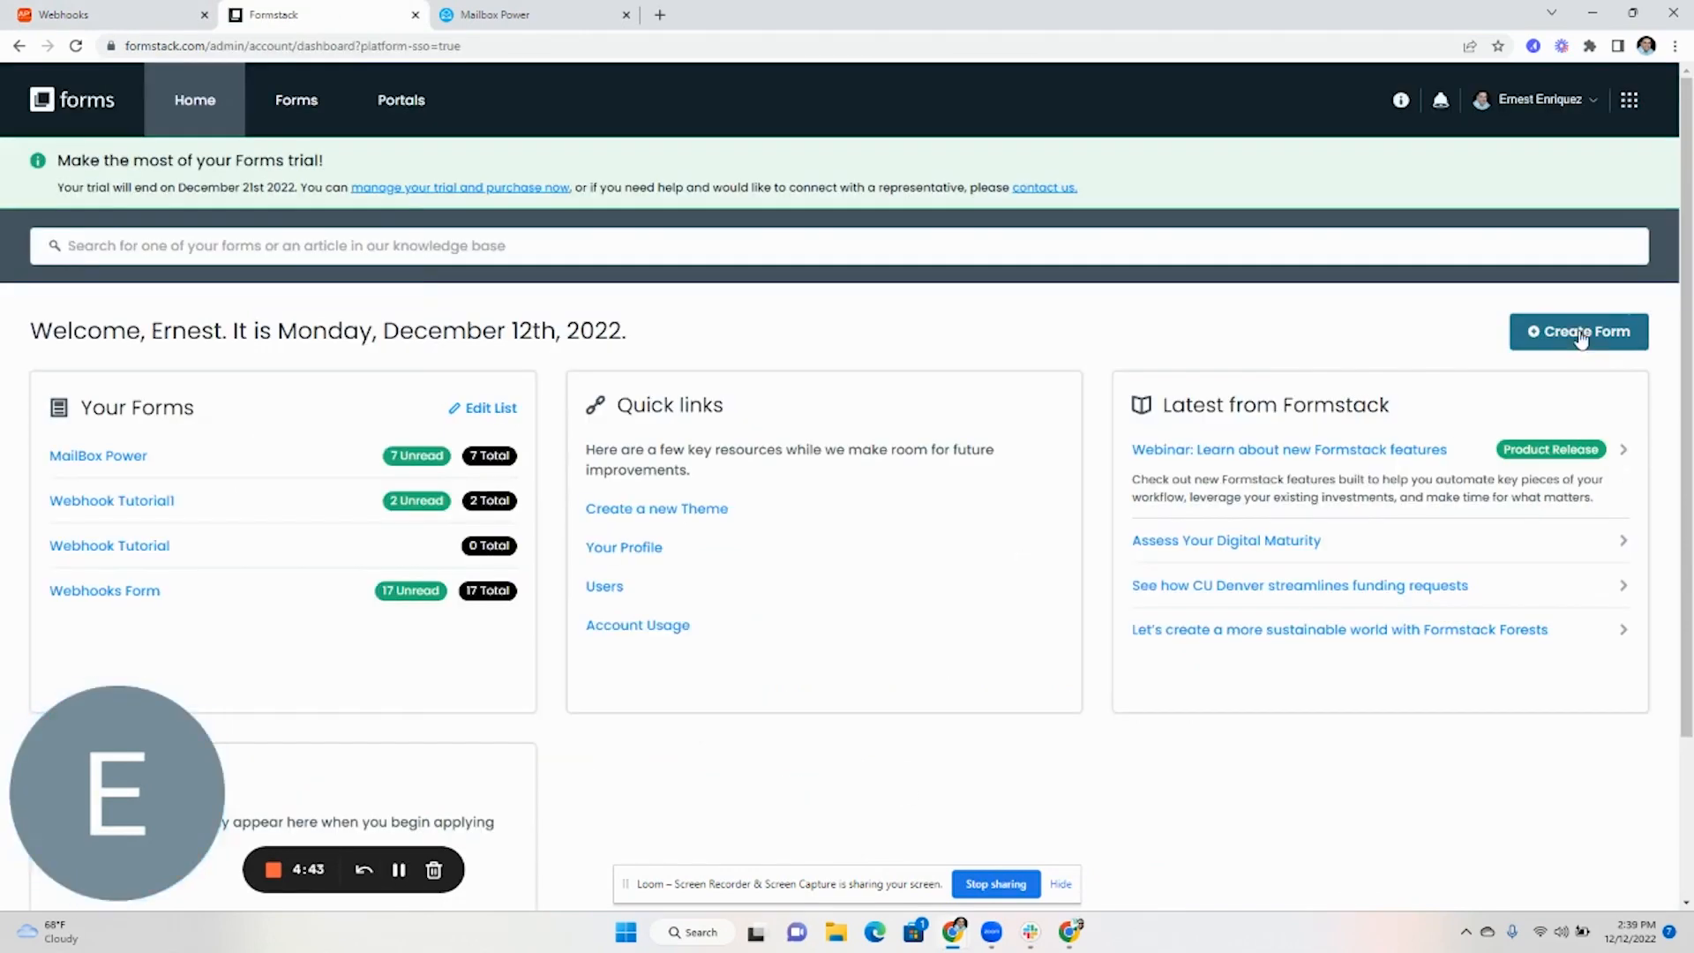
Start a new standard Formstack form named 'Formstack to Chime'
{"action": "left_click", "coordinate": [1582, 340]}
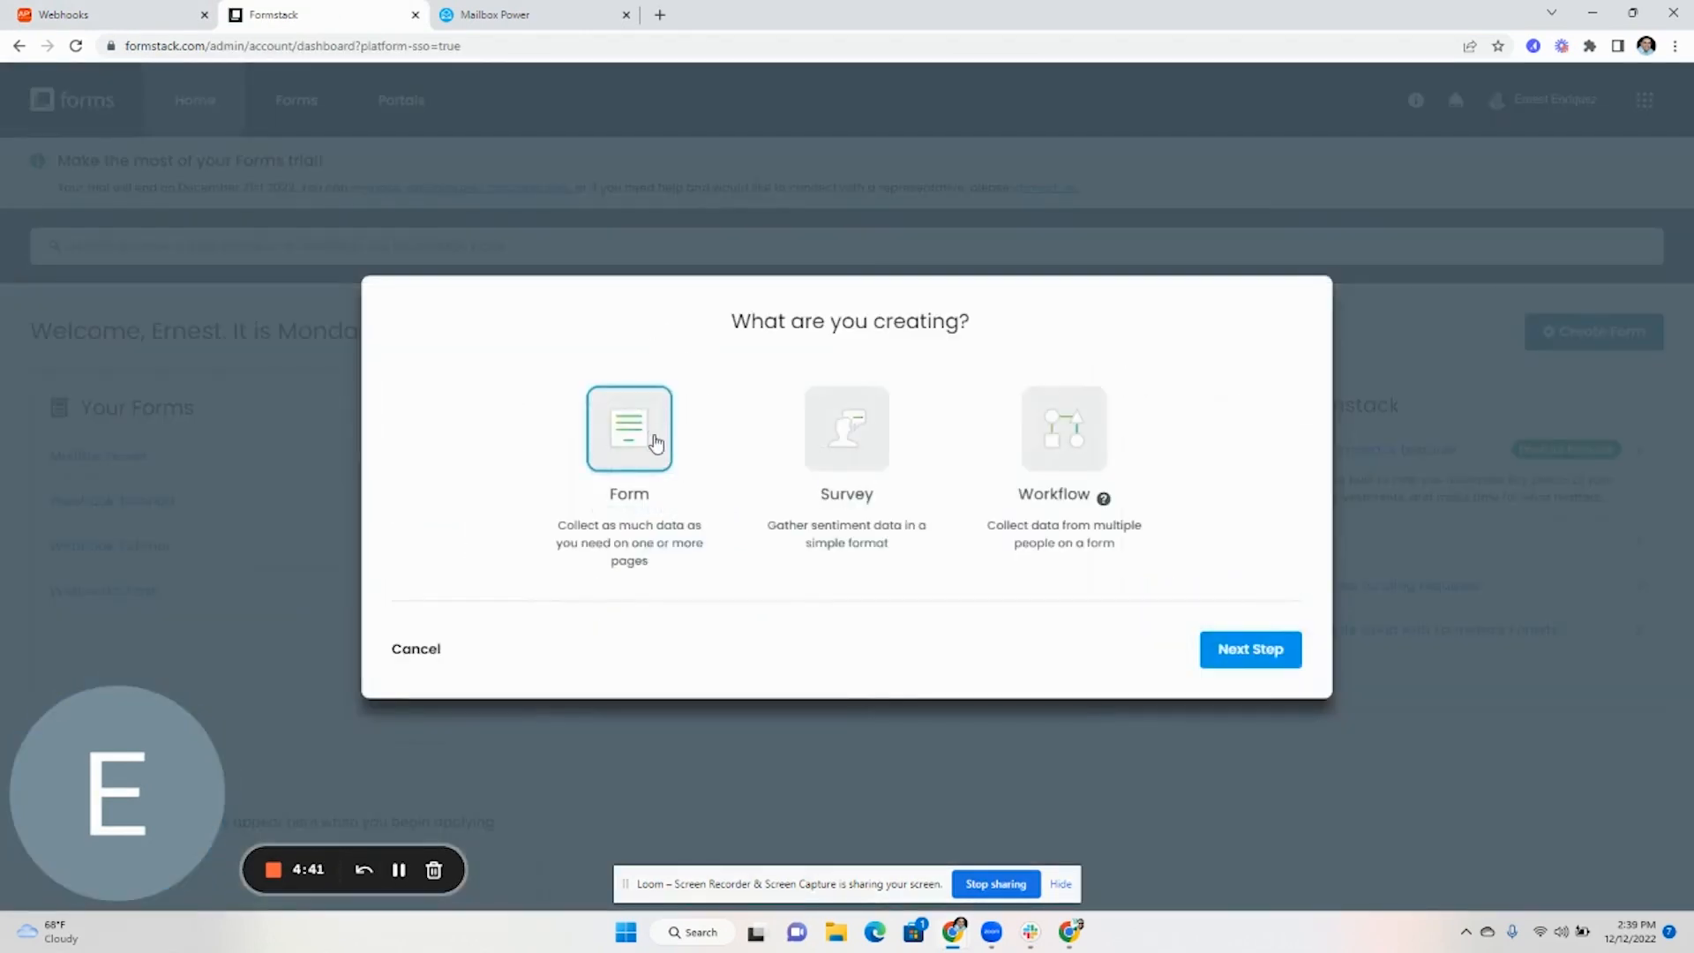
{"action": "left_click", "coordinate": [1242, 655]}
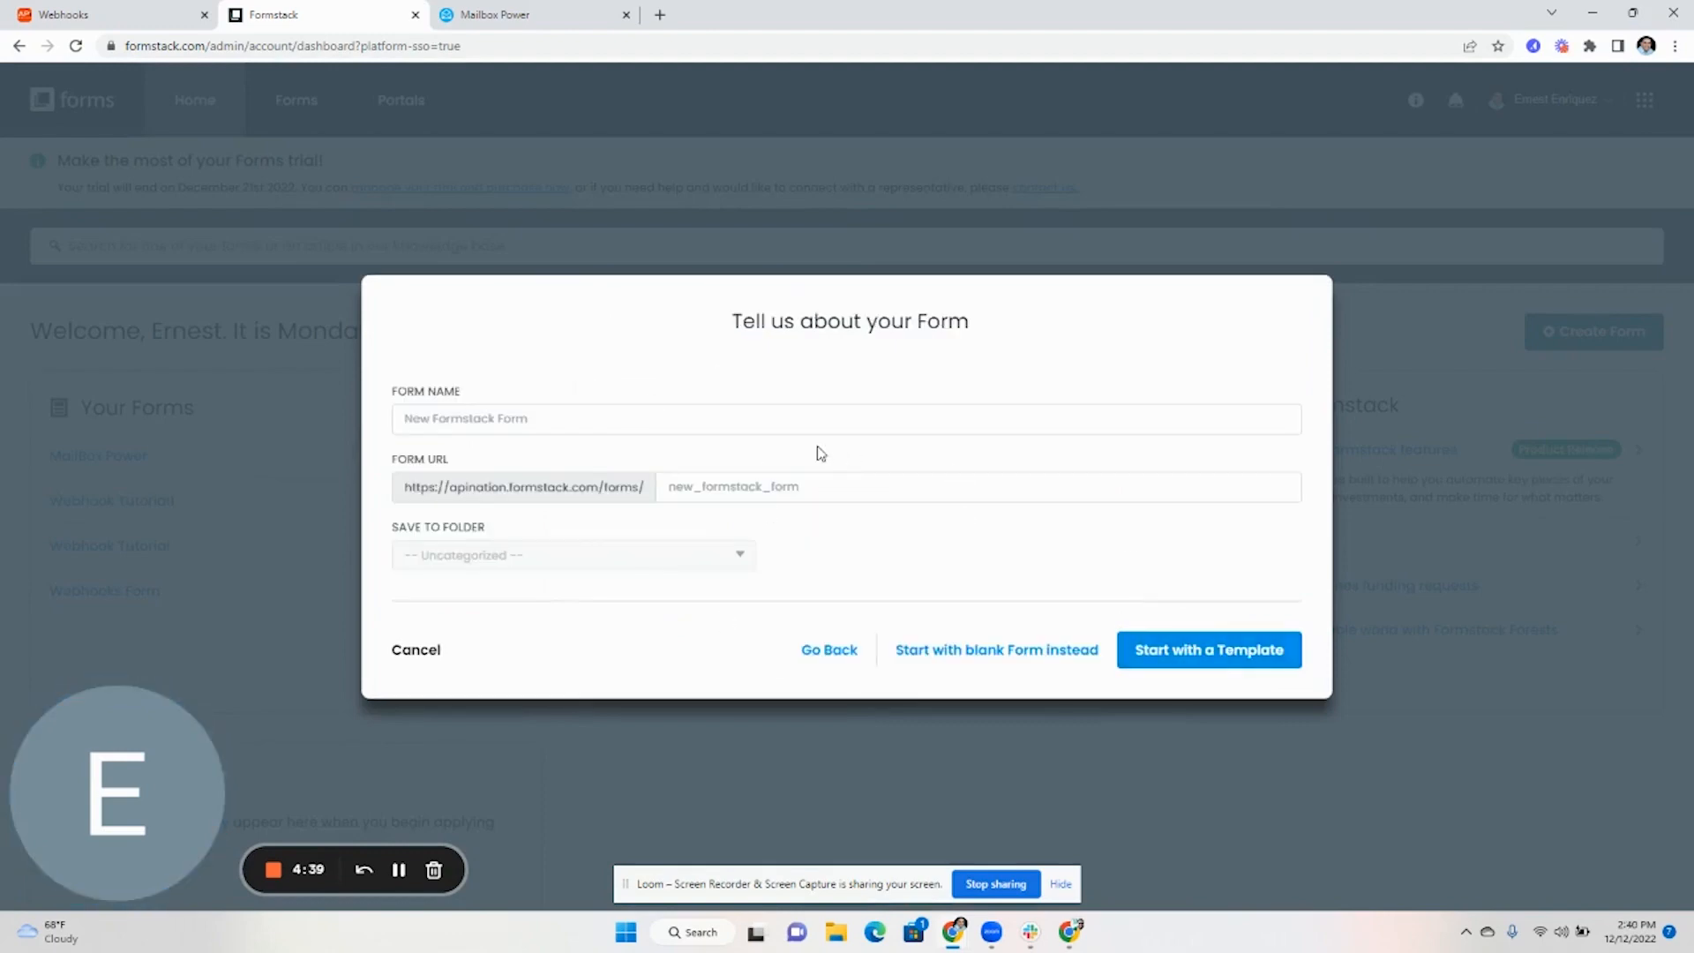
{"action": "left_click", "coordinate": [753, 431]}
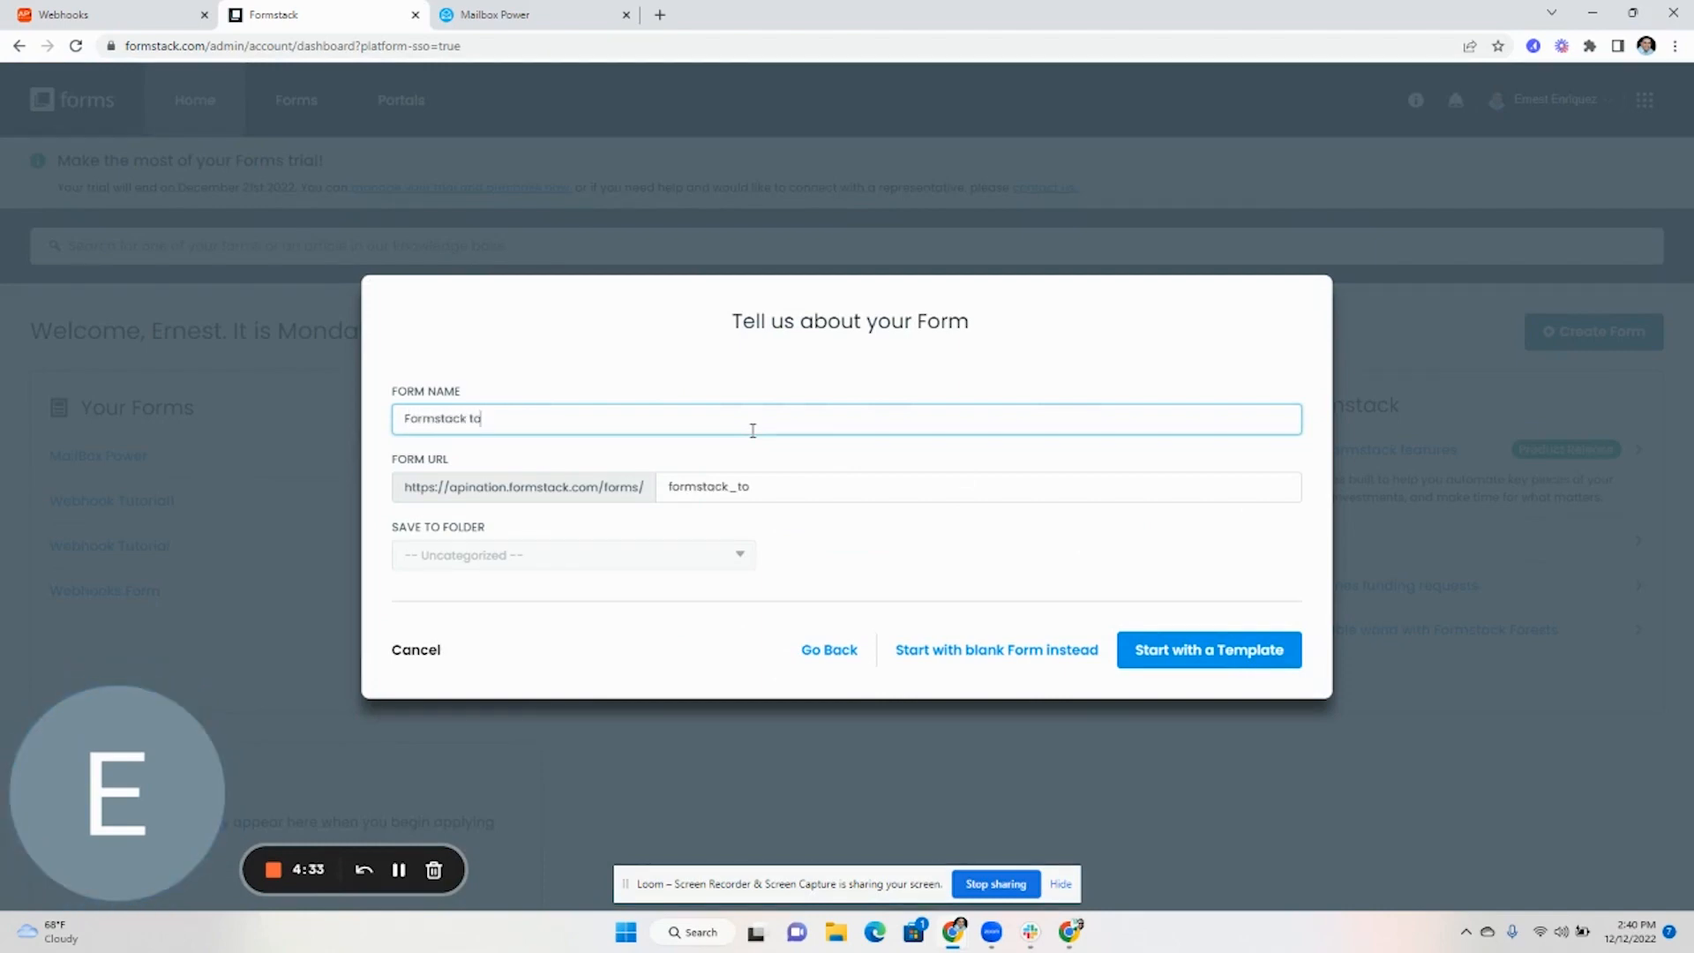
{"action": "left_click", "coordinate": [1198, 651]}
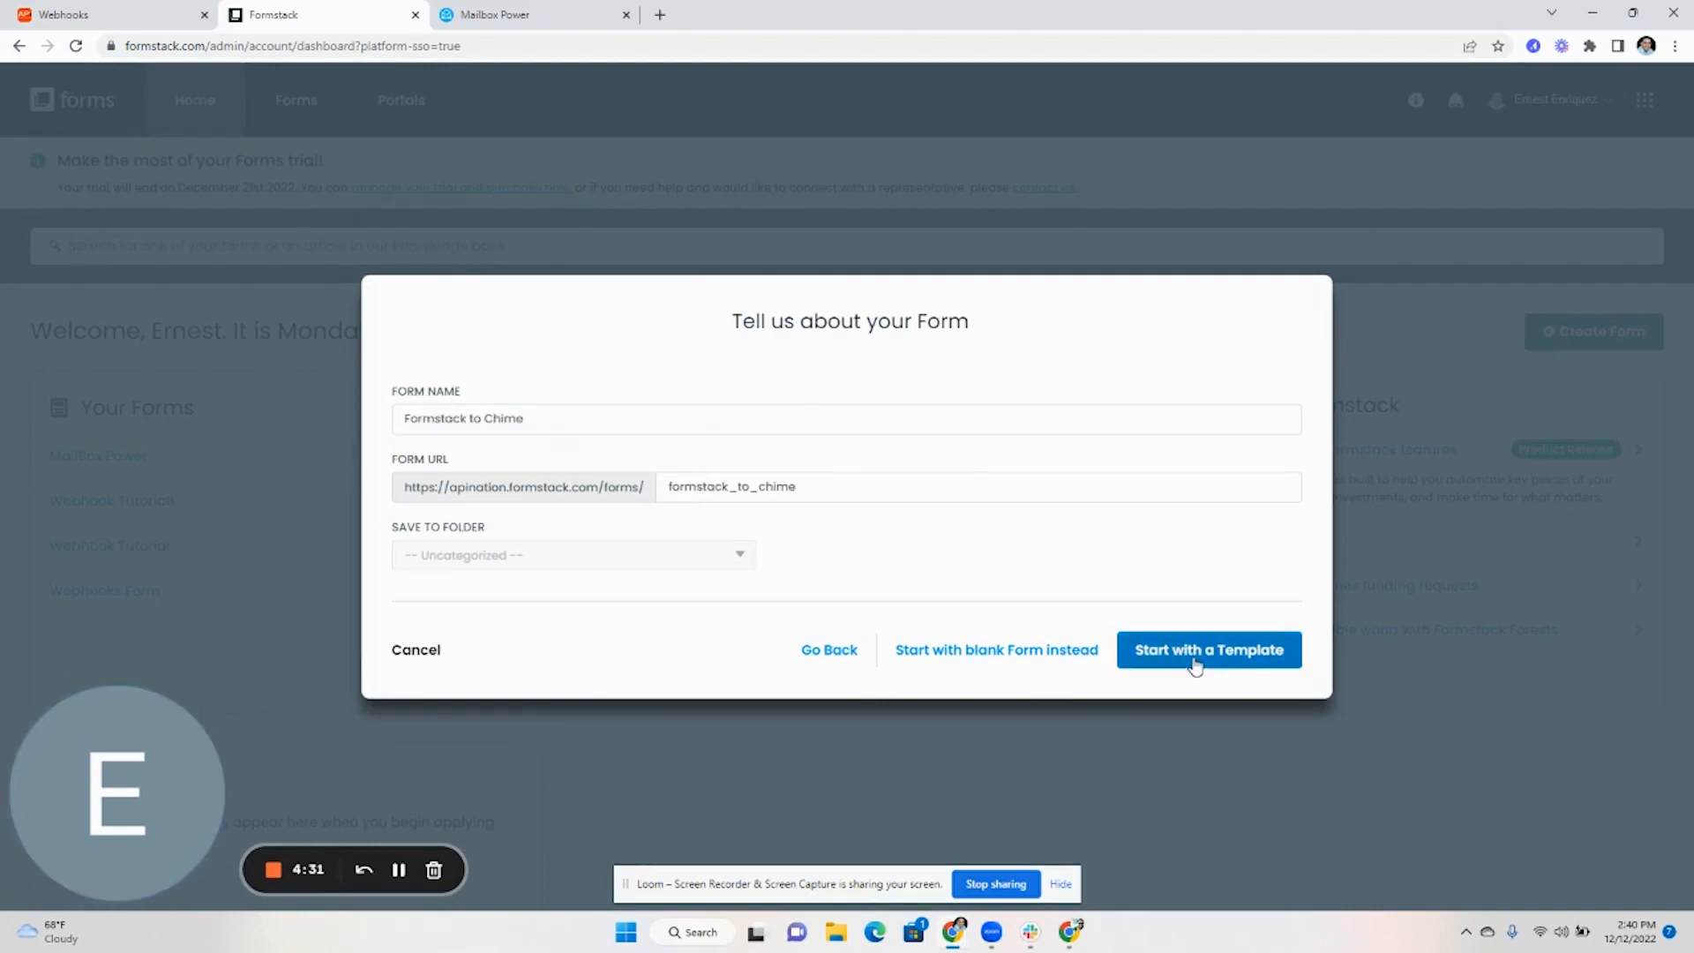
Build it from the Lead Gen Contact Form template with the Celadon Parchment theme
{"action": "left_click", "coordinate": [471, 478]}
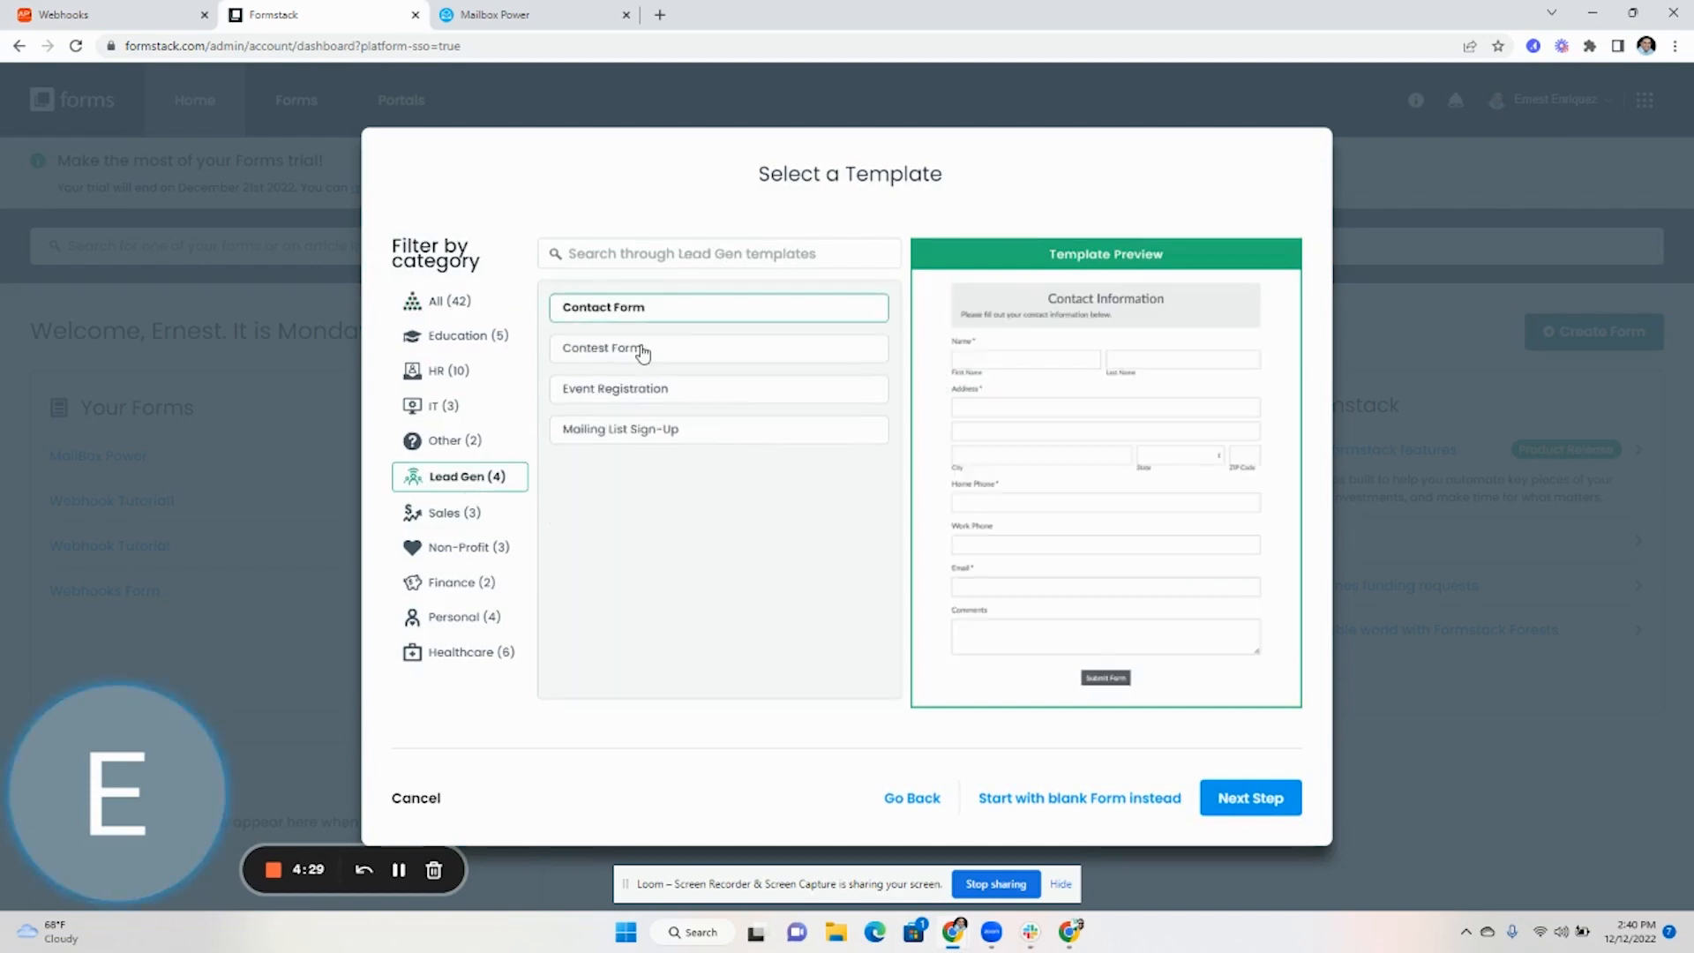
{"action": "left_click", "coordinate": [1252, 799]}
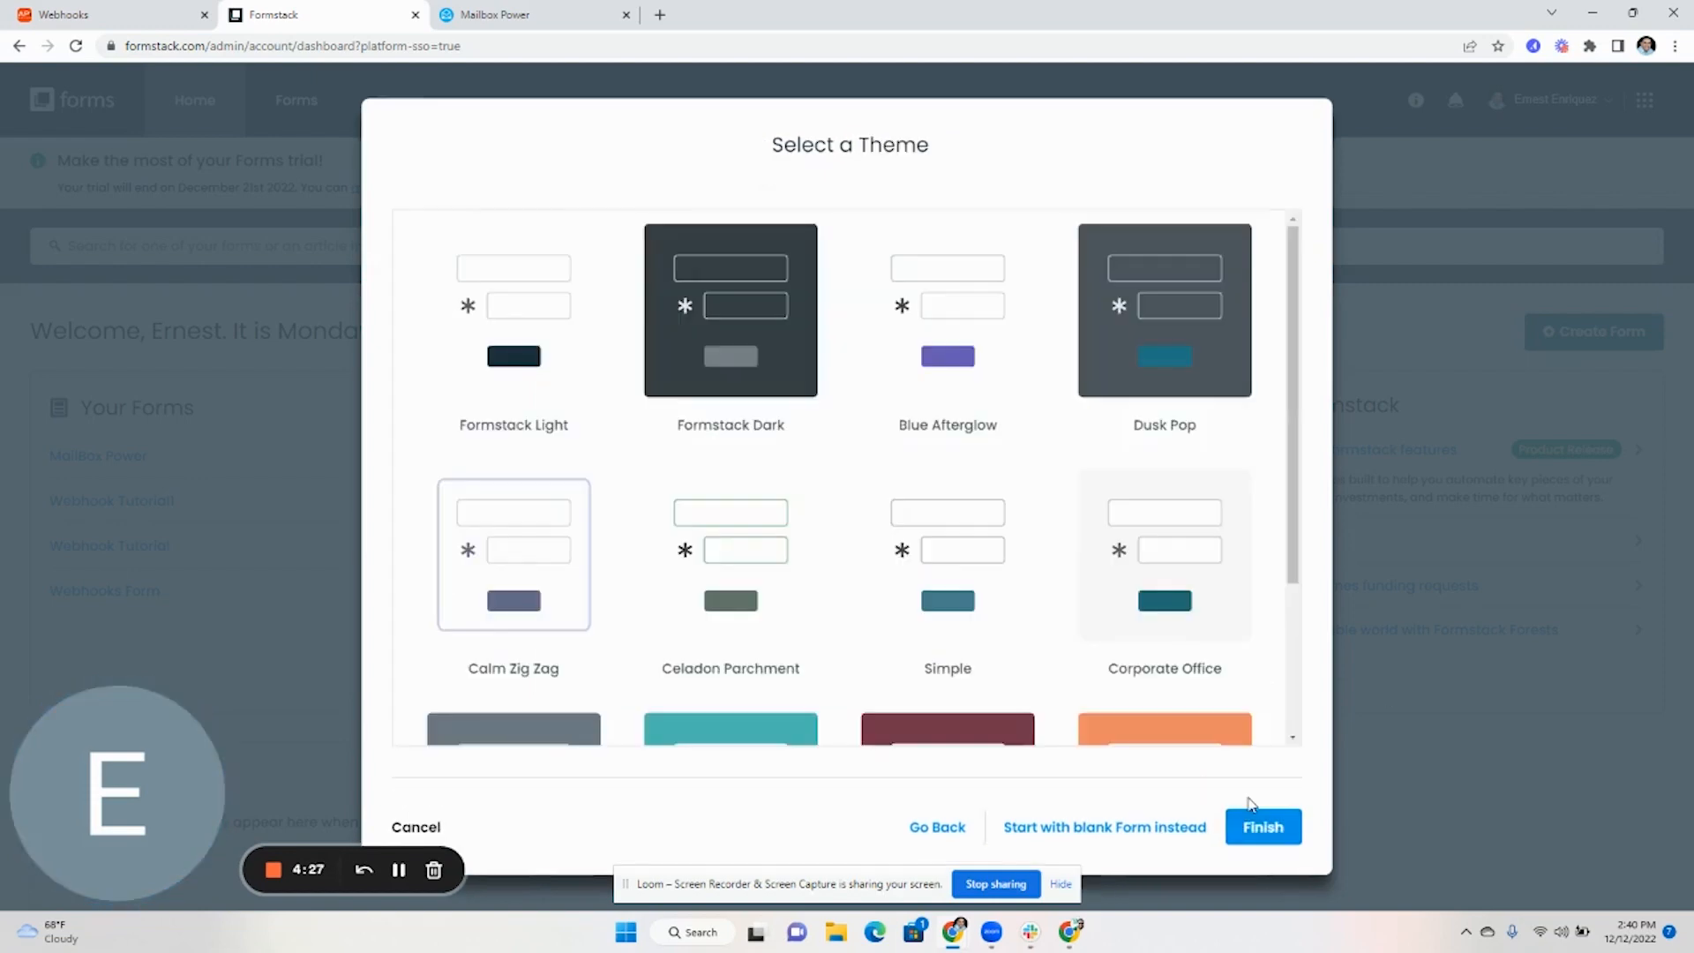
{"action": "left_click", "coordinate": [671, 545]}
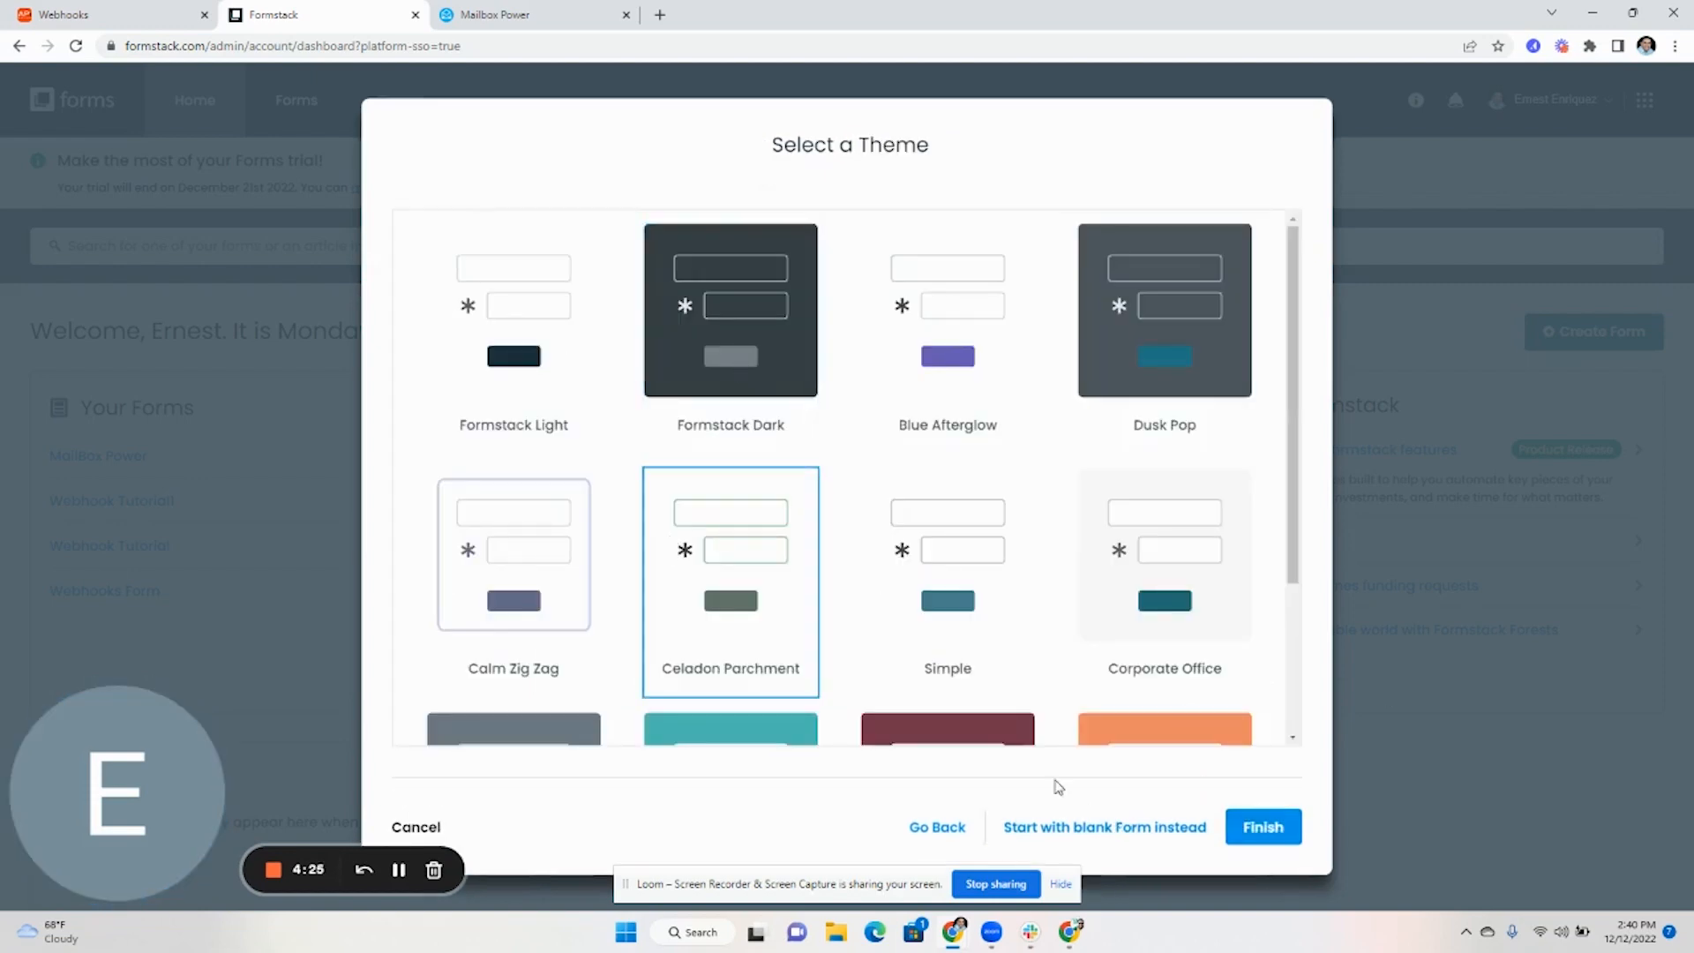
{"action": "left_click", "coordinate": [1264, 832]}
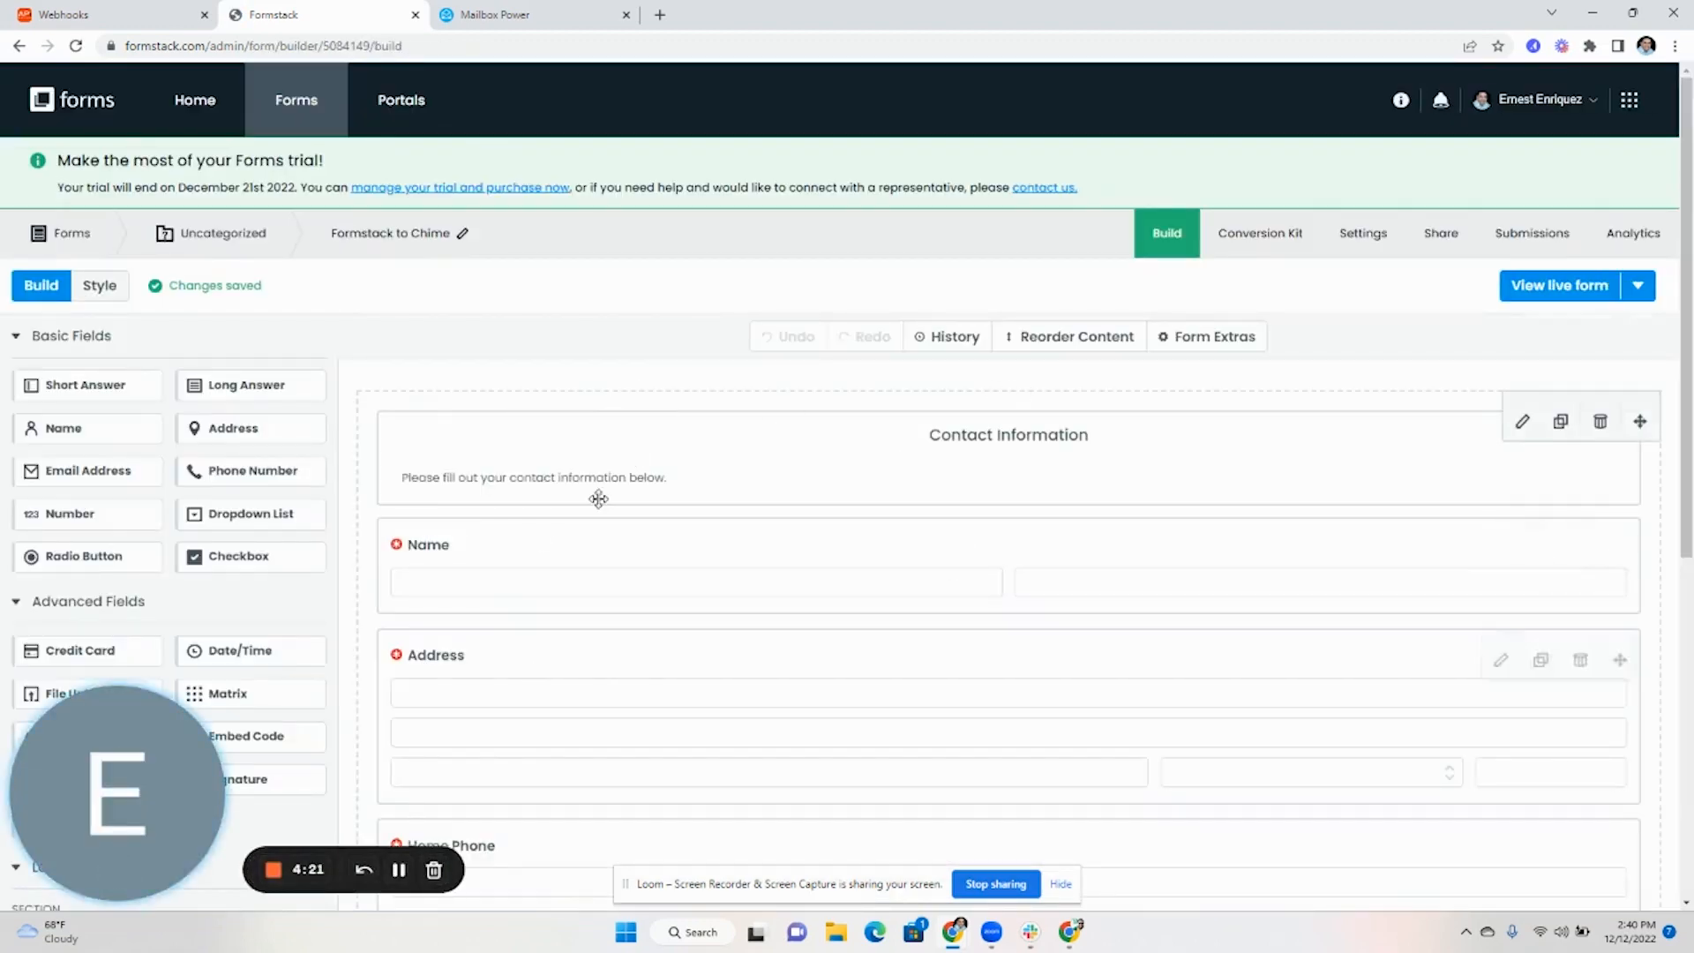
Add a webhook from the form's Emails & Actions advanced settings, then go to Apination's Webhooks page
{"action": "left_click", "coordinate": [1368, 251]}
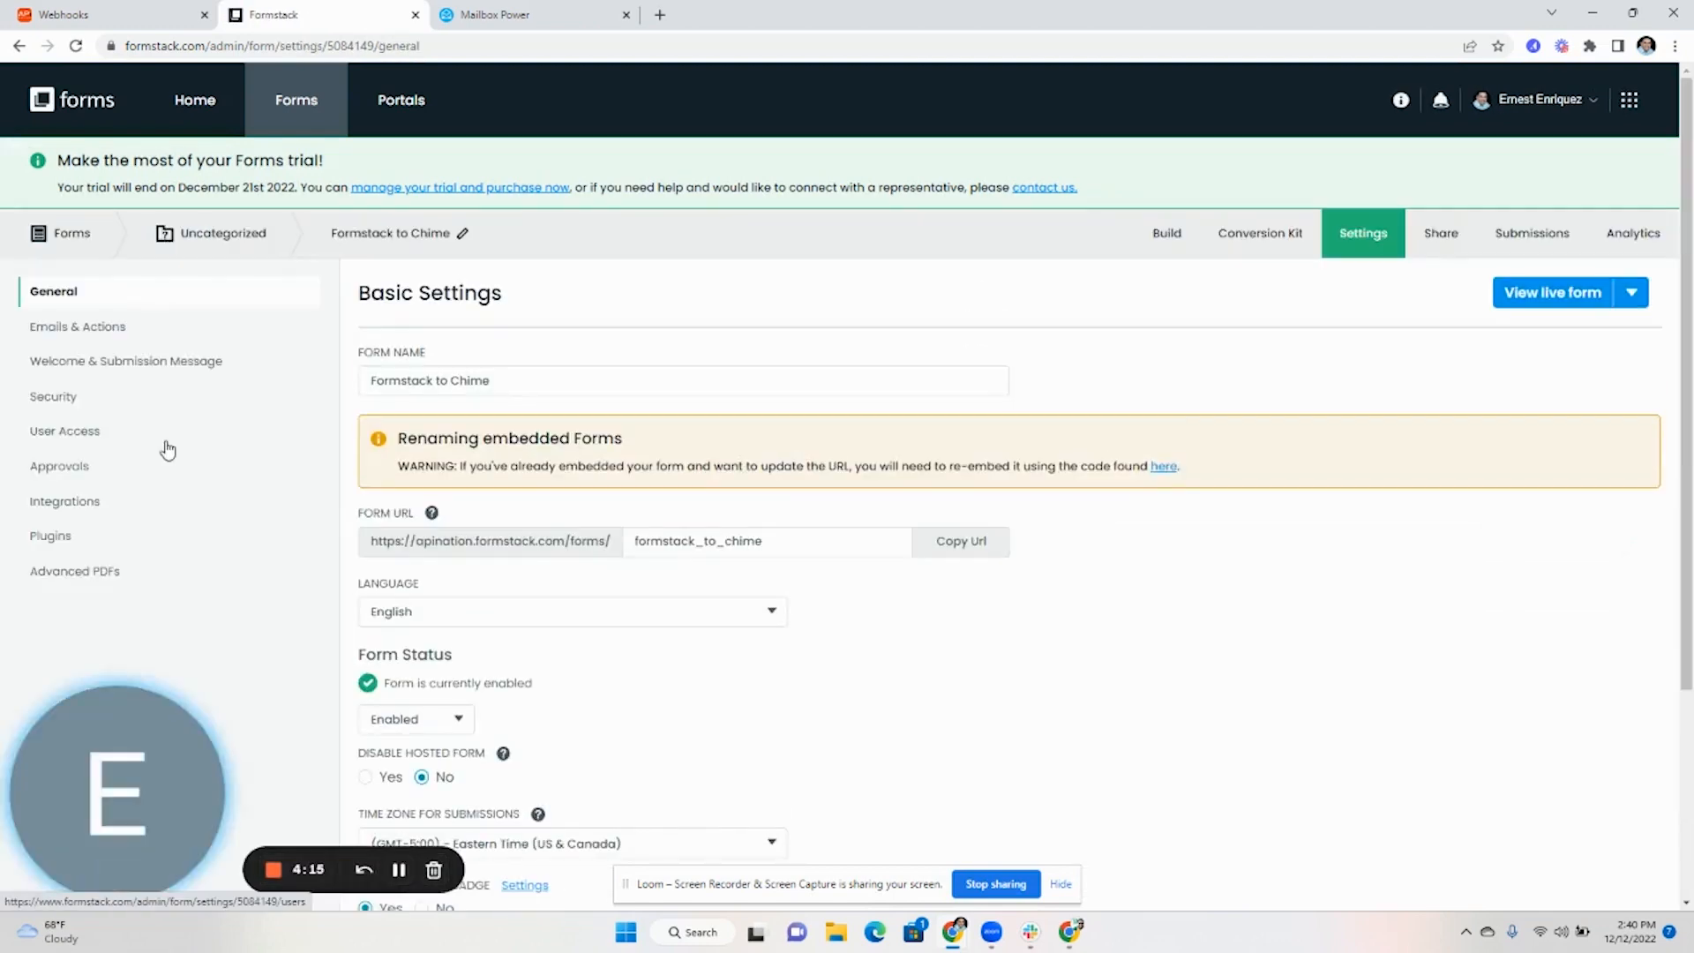
{"action": "left_click", "coordinate": [80, 334]}
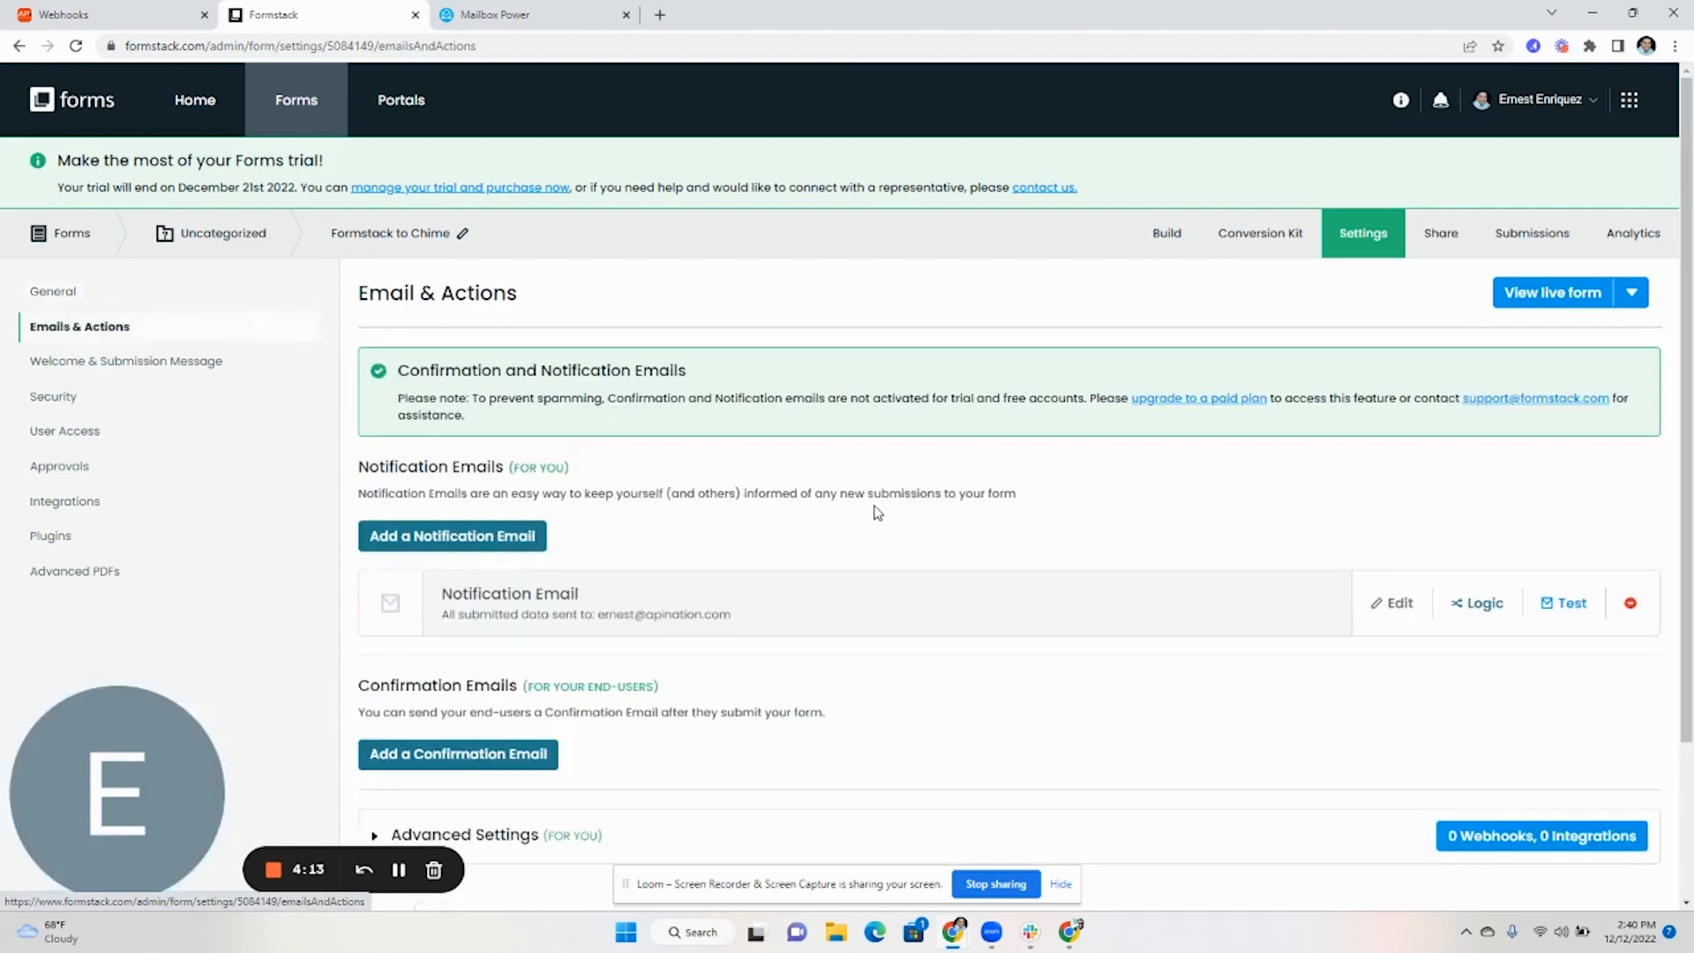
{"action": "scroll", "coordinate": [789, 618], "scroll_direction": "down", "scroll_amount": 2}
{"action": "left_click", "coordinate": [484, 640]}
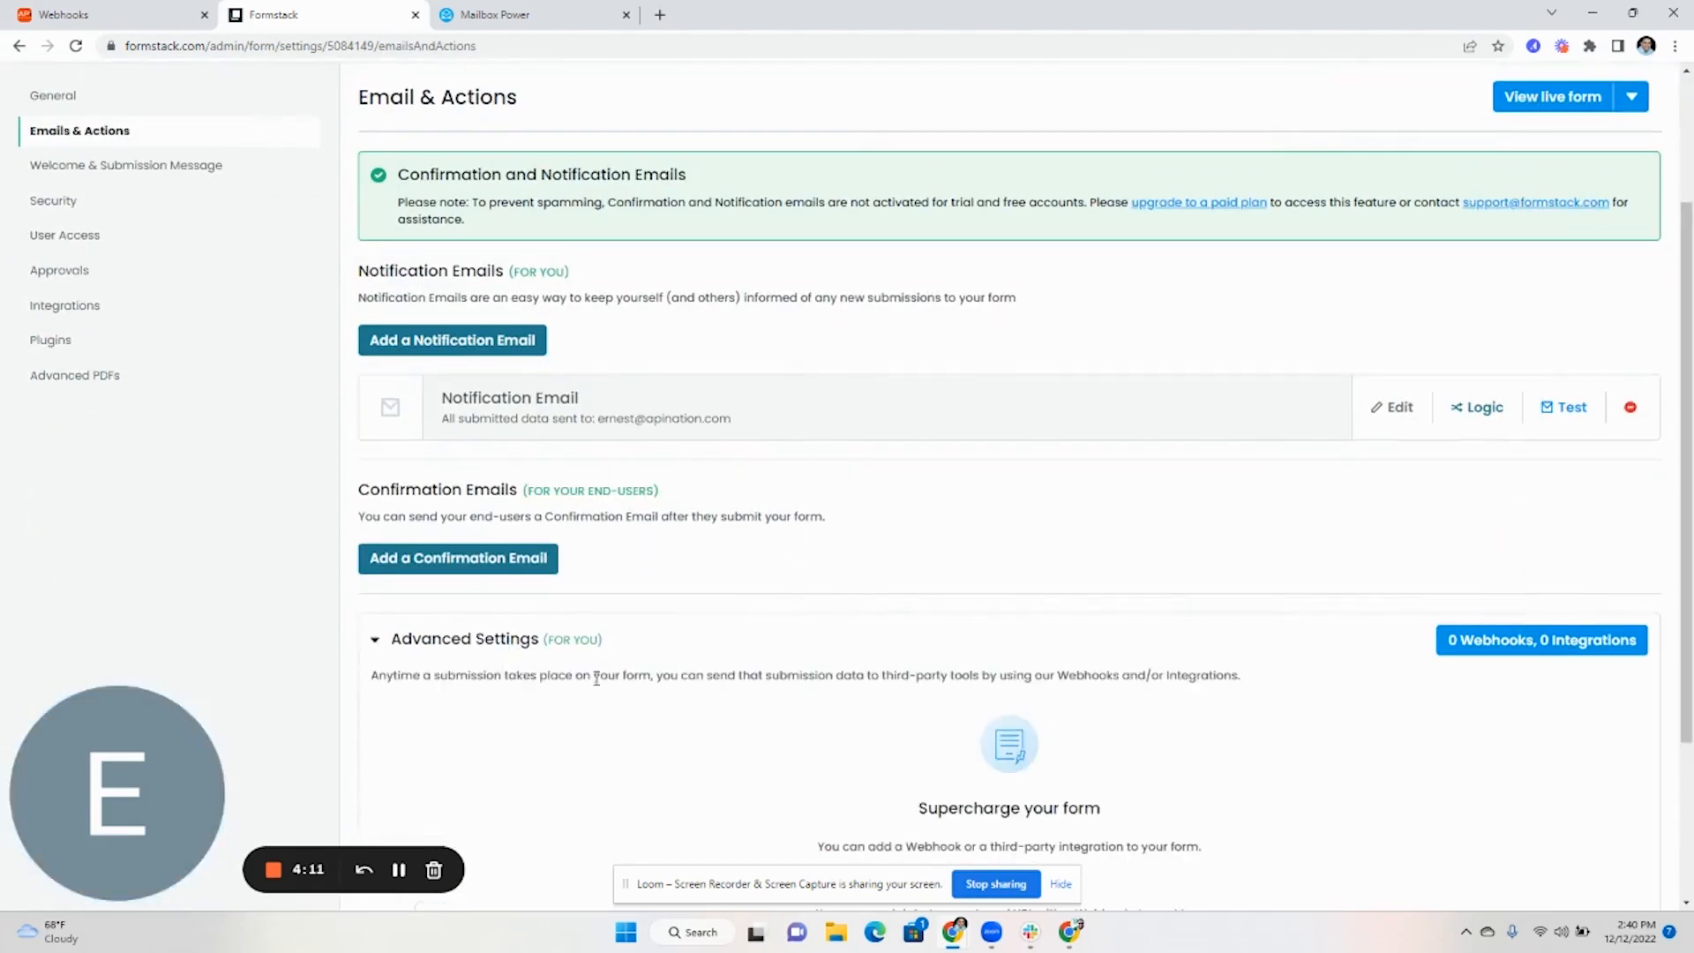
{"action": "scroll", "coordinate": [967, 667], "scroll_direction": "down", "scroll_amount": 3}
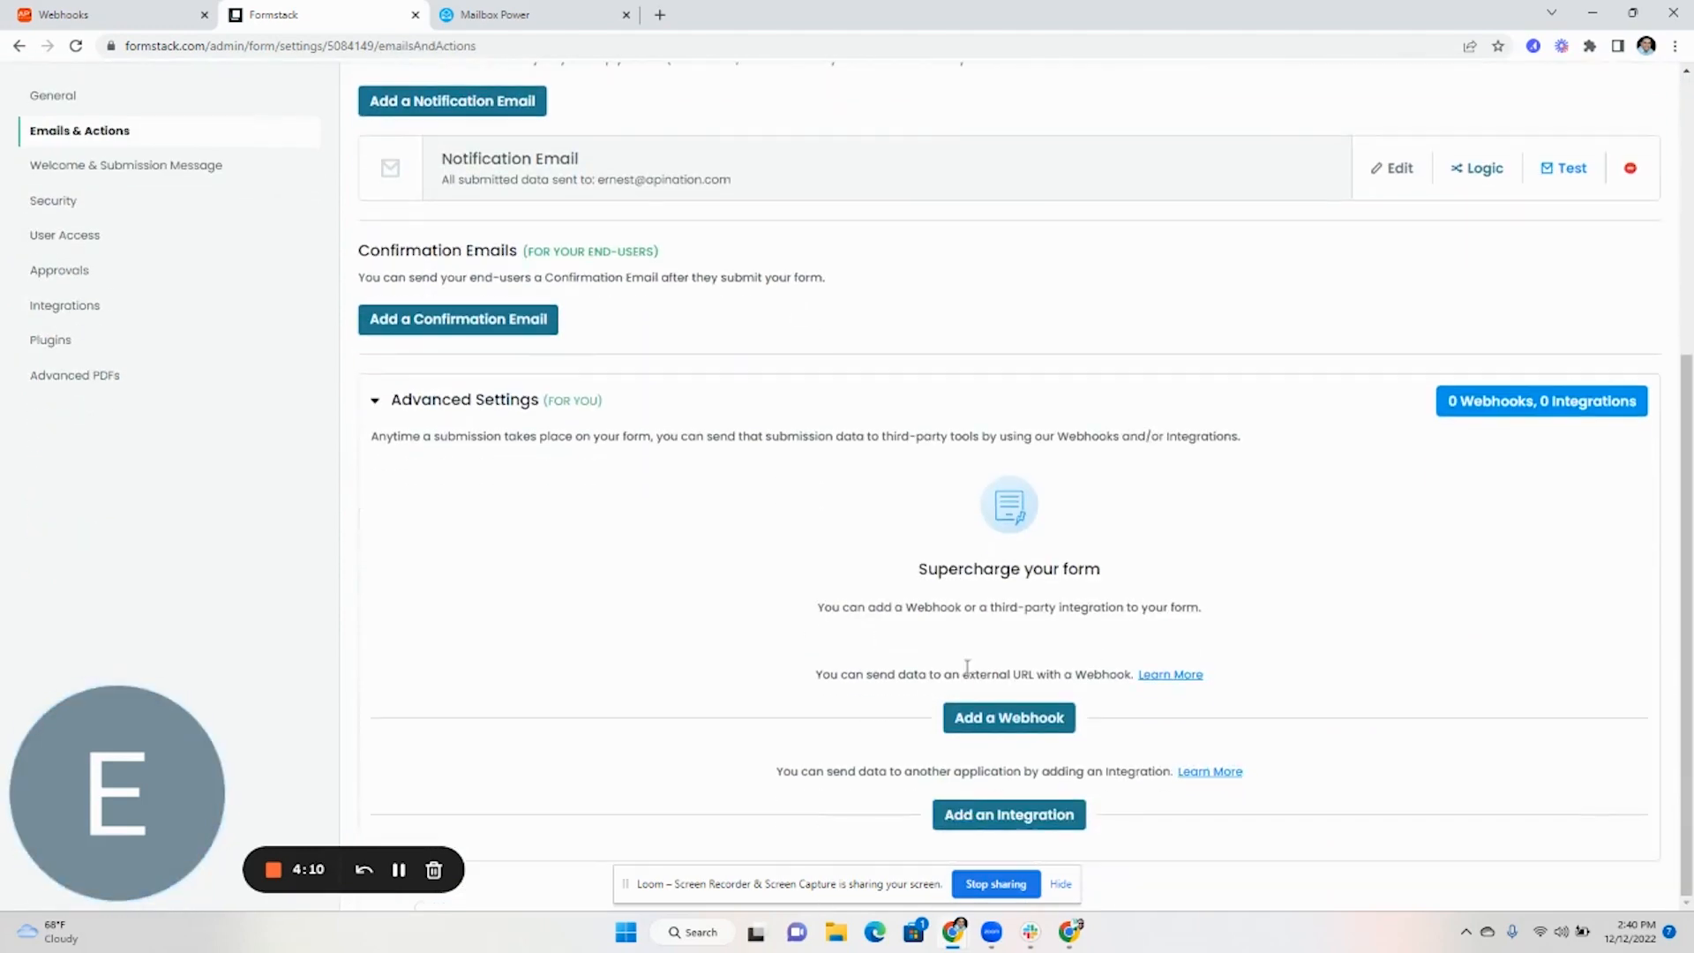
{"action": "left_click", "coordinate": [1009, 718]}
{"action": "left_click", "coordinate": [123, 10]}
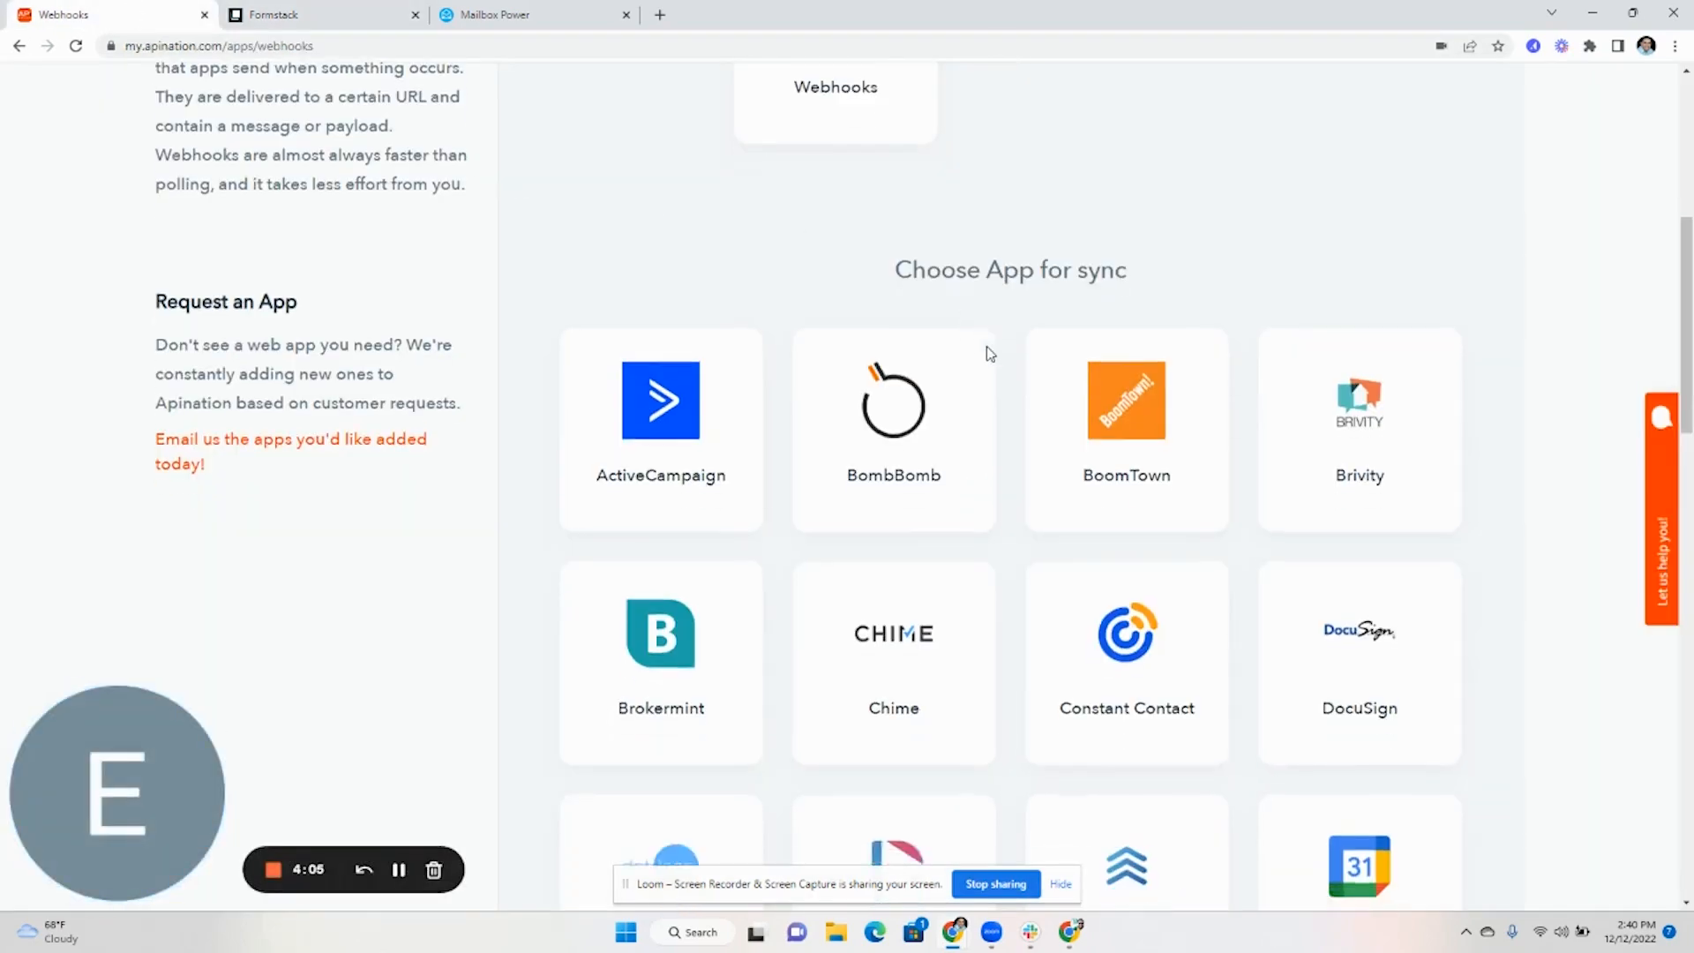
Pair Webhooks with Chime and activate the 'Webhook Created or Updated into Chime' sync
{"action": "scroll", "coordinate": [984, 352], "scroll_direction": "down", "scroll_amount": 3}
{"action": "scroll", "coordinate": [991, 348], "scroll_direction": "up", "scroll_amount": 4}
{"action": "scroll", "coordinate": [892, 473], "scroll_direction": "down", "scroll_amount": 3}
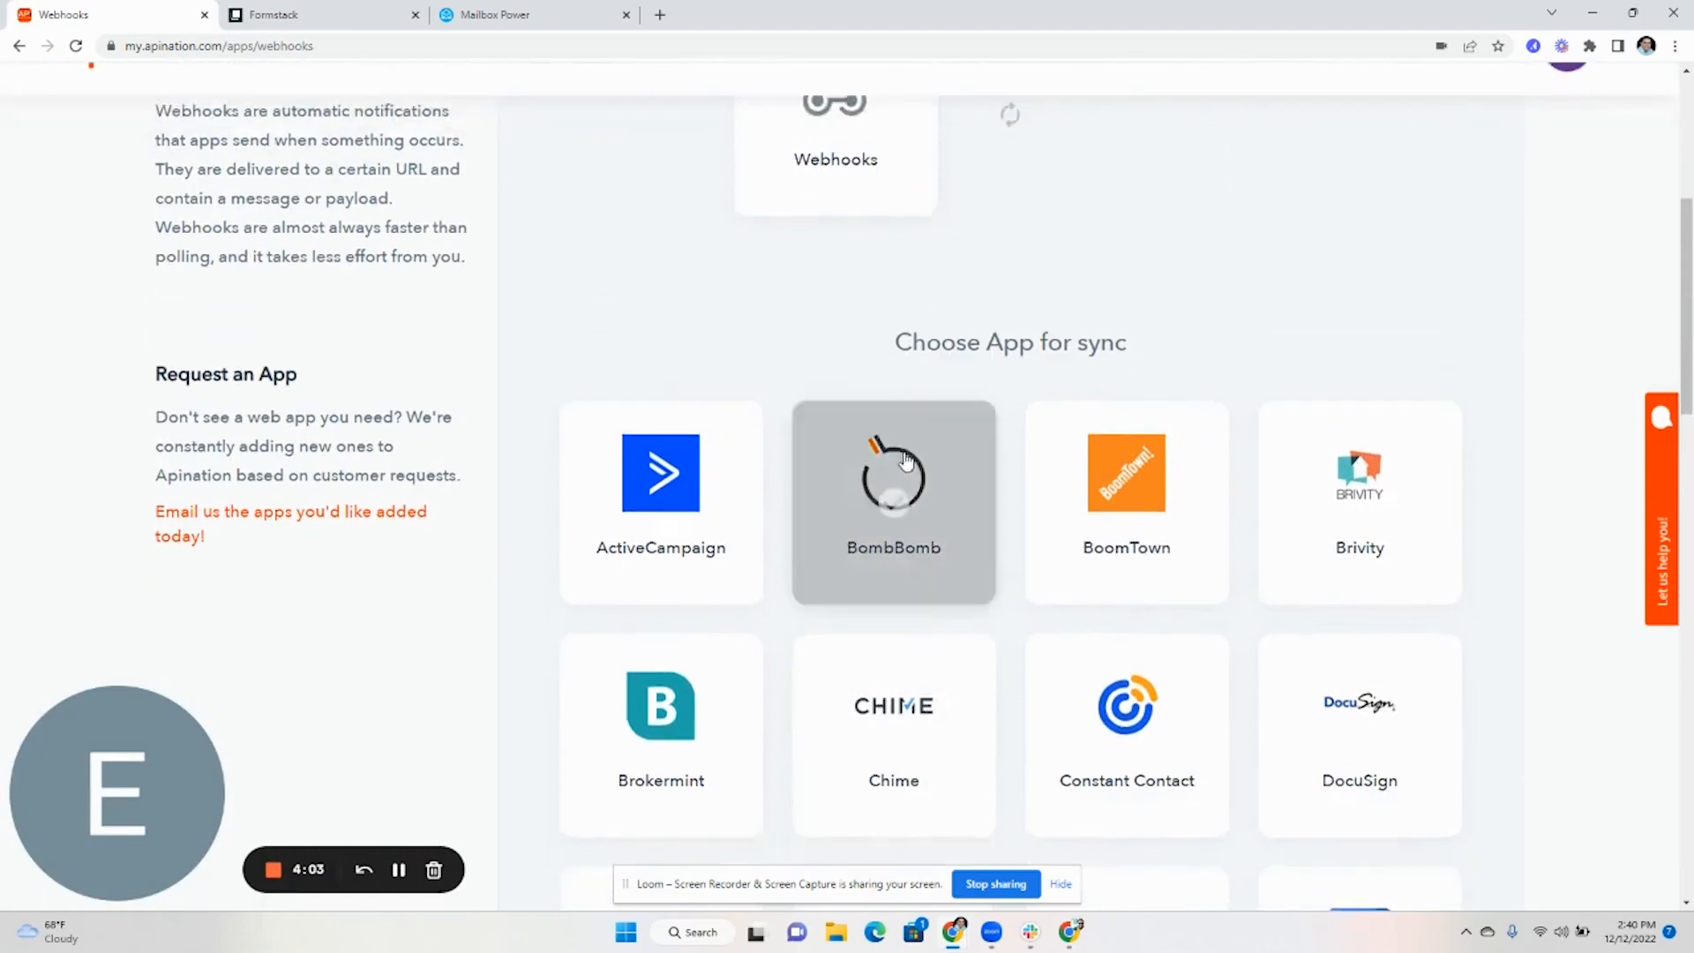
{"action": "left_click", "coordinate": [906, 538]}
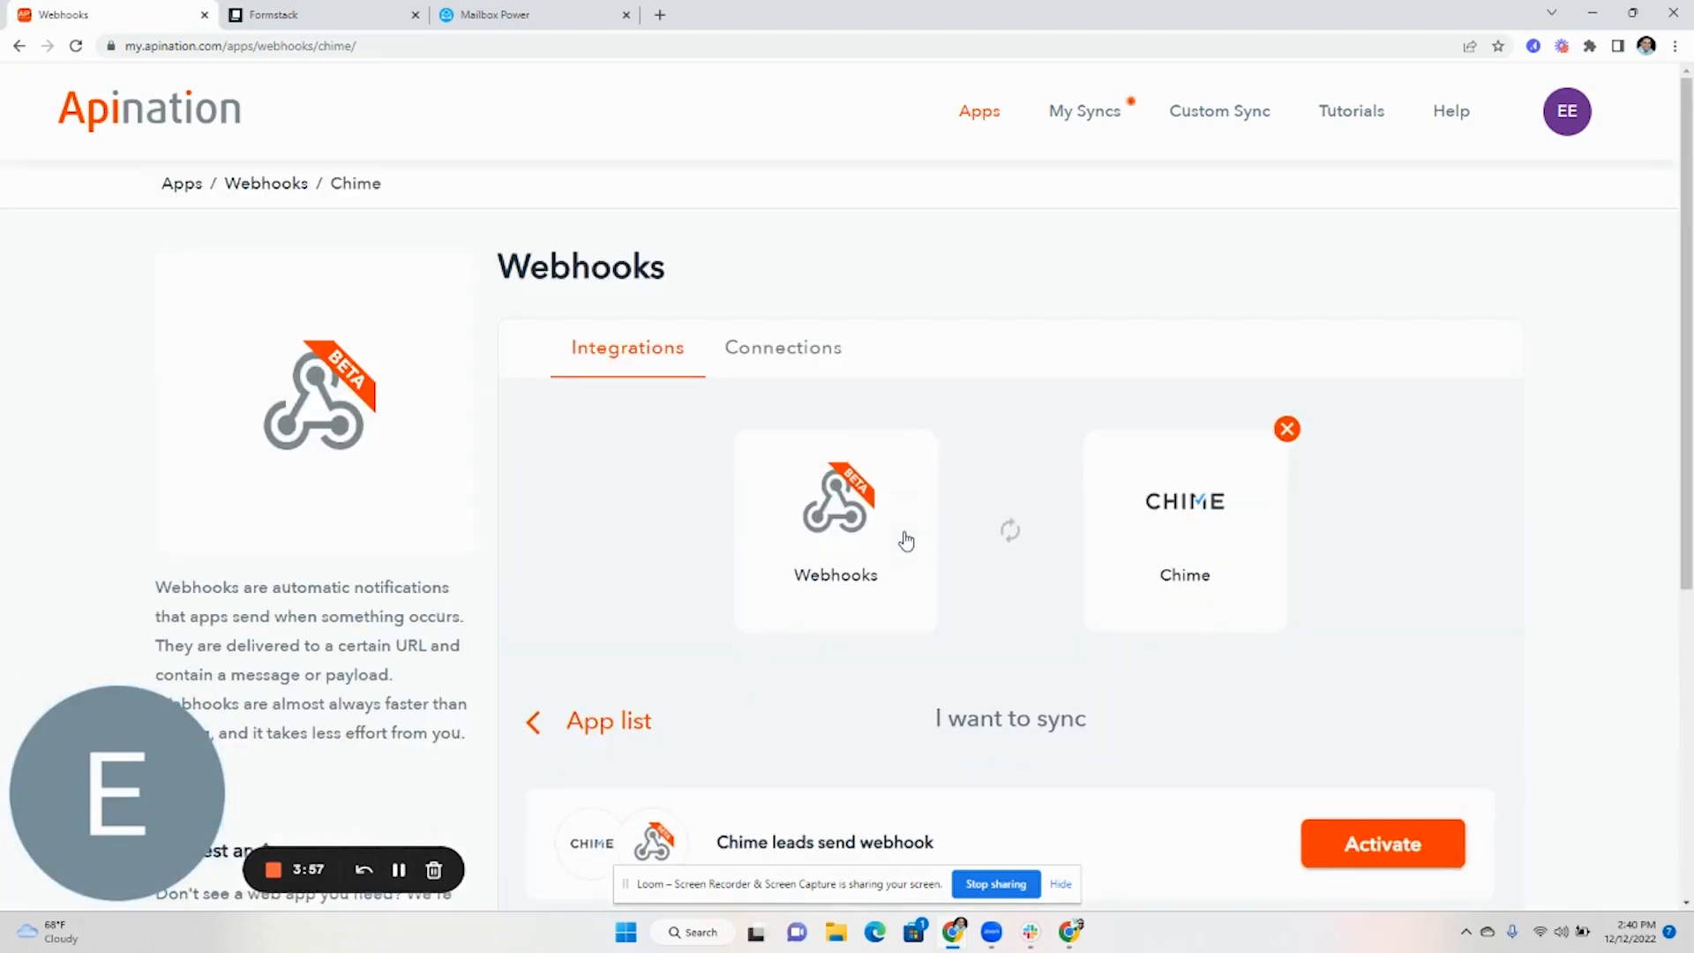
{"action": "scroll", "coordinate": [922, 527], "scroll_direction": "down", "scroll_amount": 4}
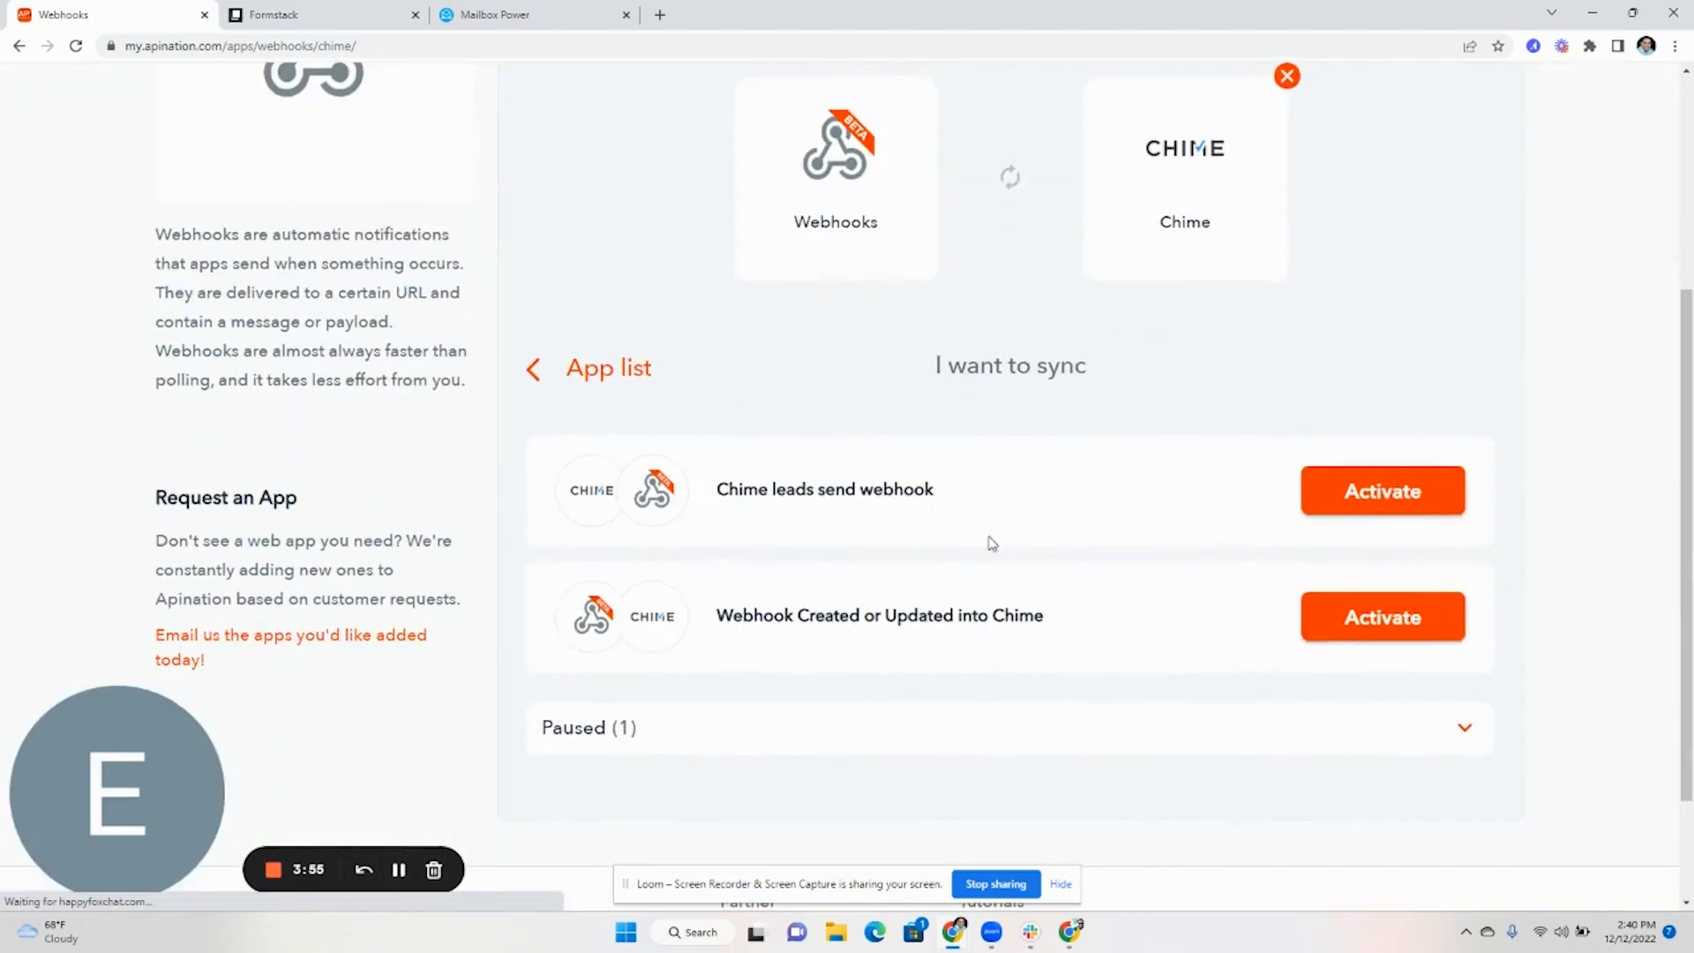
{"action": "left_click", "coordinate": [1337, 629]}
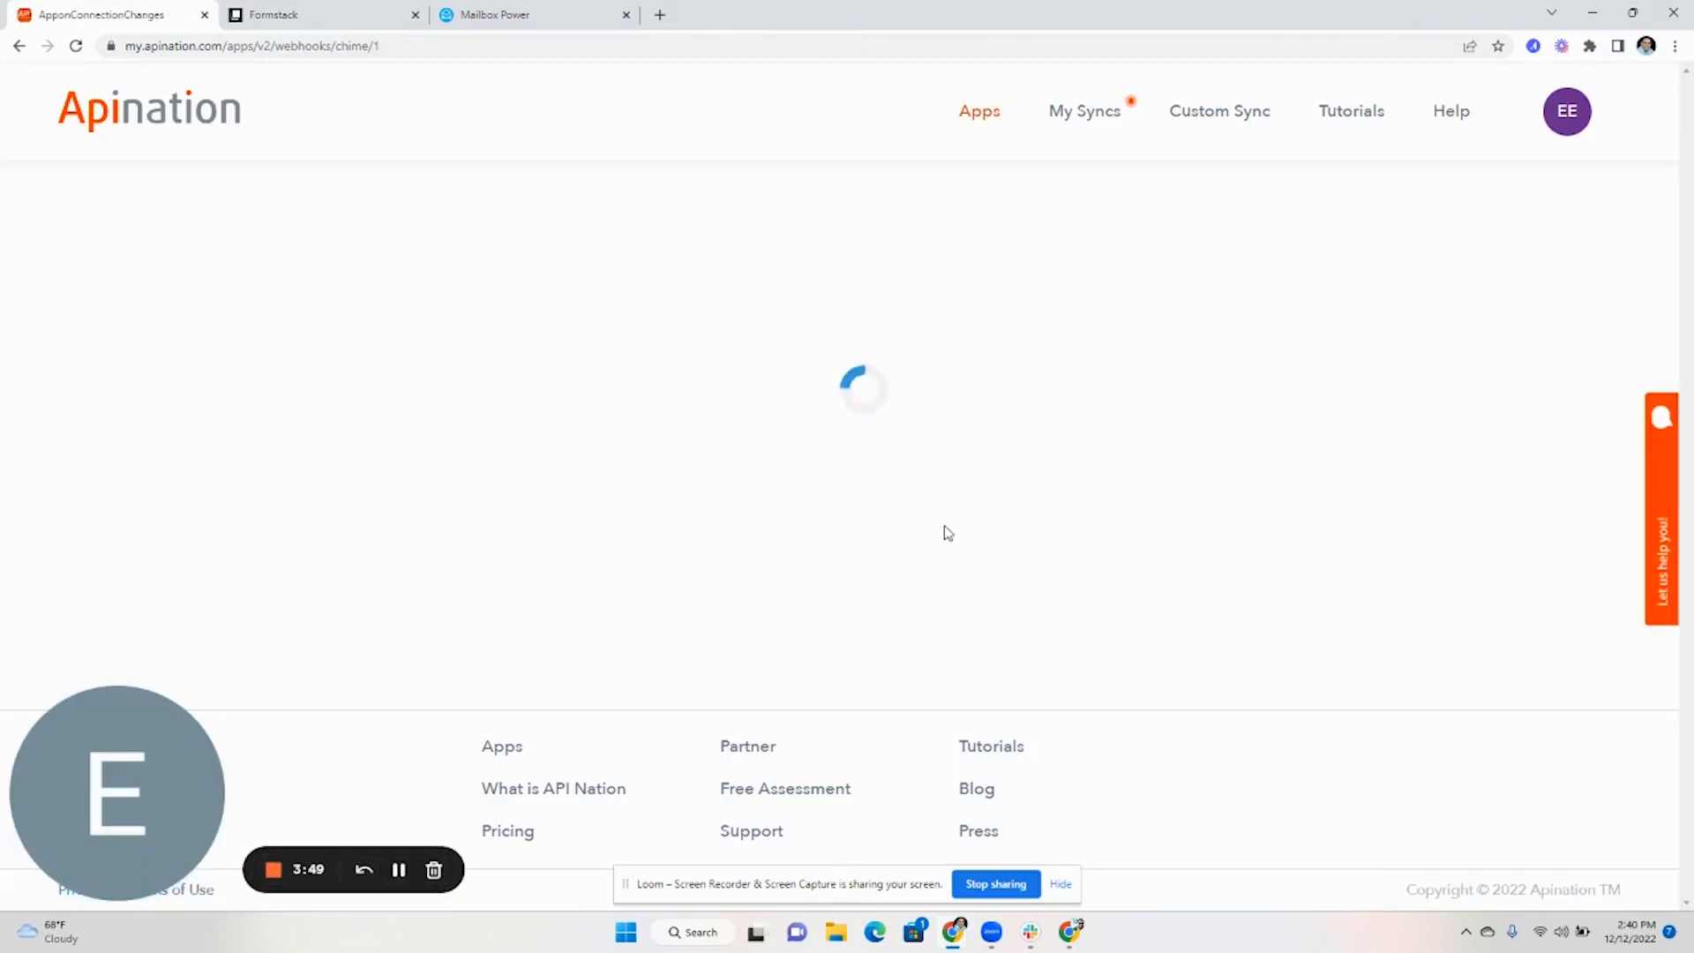
{"action": "scroll", "coordinate": [1041, 518], "scroll_direction": "down", "scroll_amount": 10}
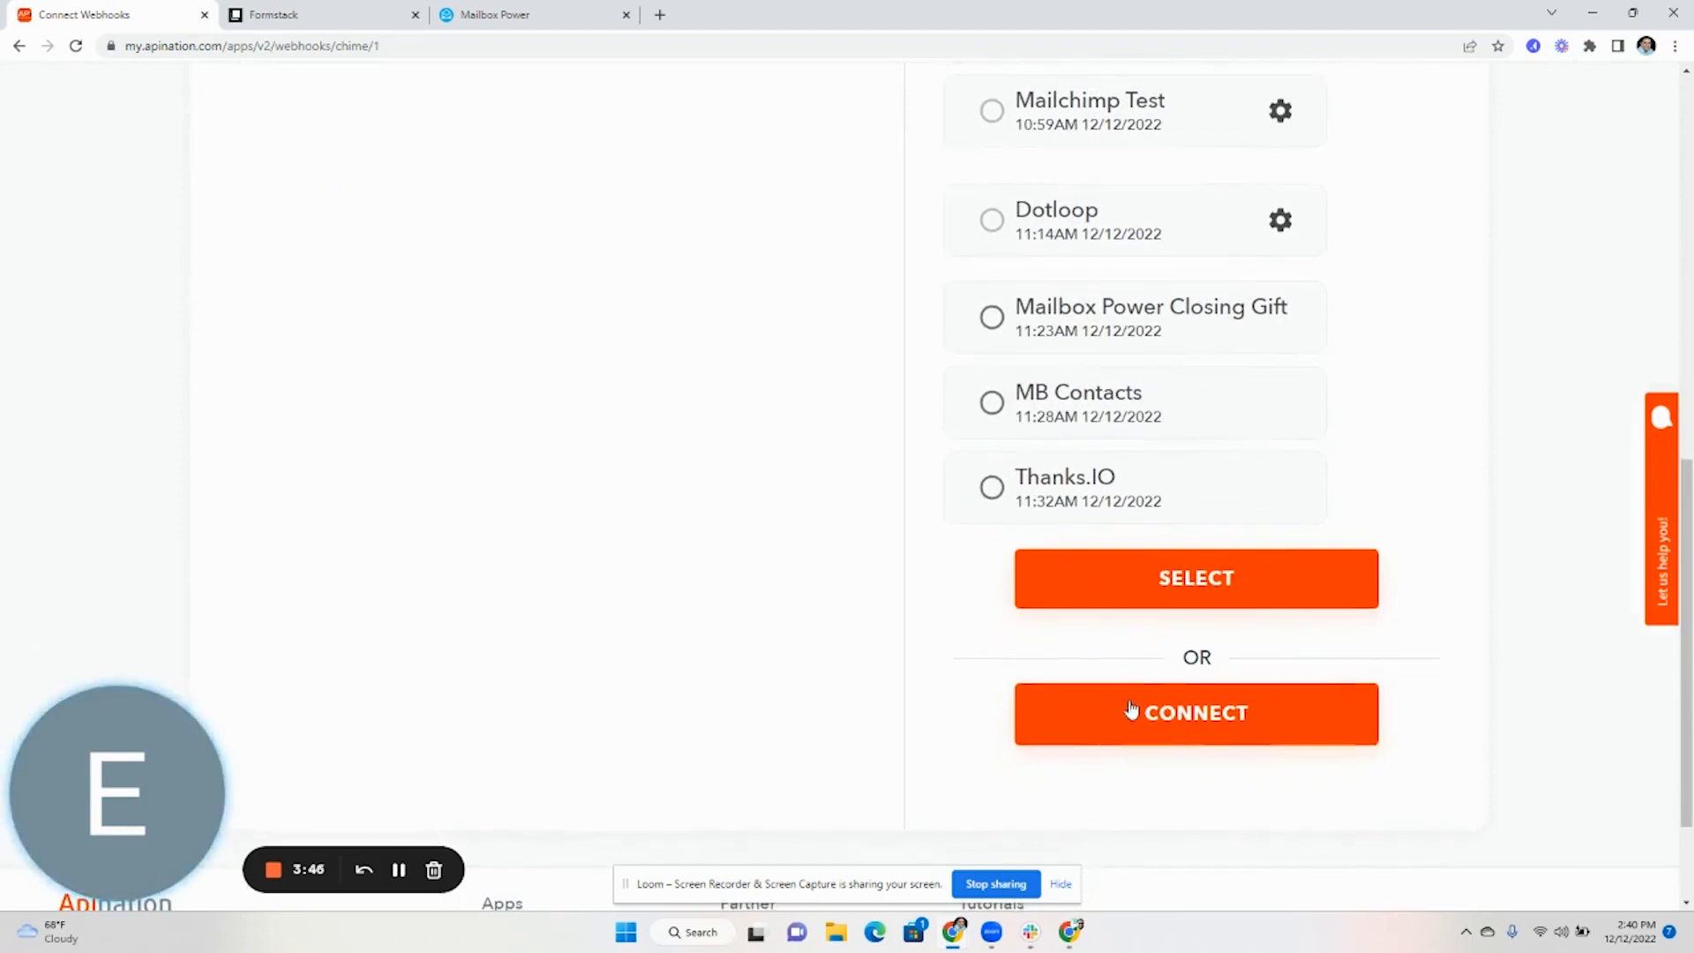
Create an inbound webhook labelled 'Chime Formstack', generate its URL, and return to Formstack
{"action": "left_click", "coordinate": [1180, 711]}
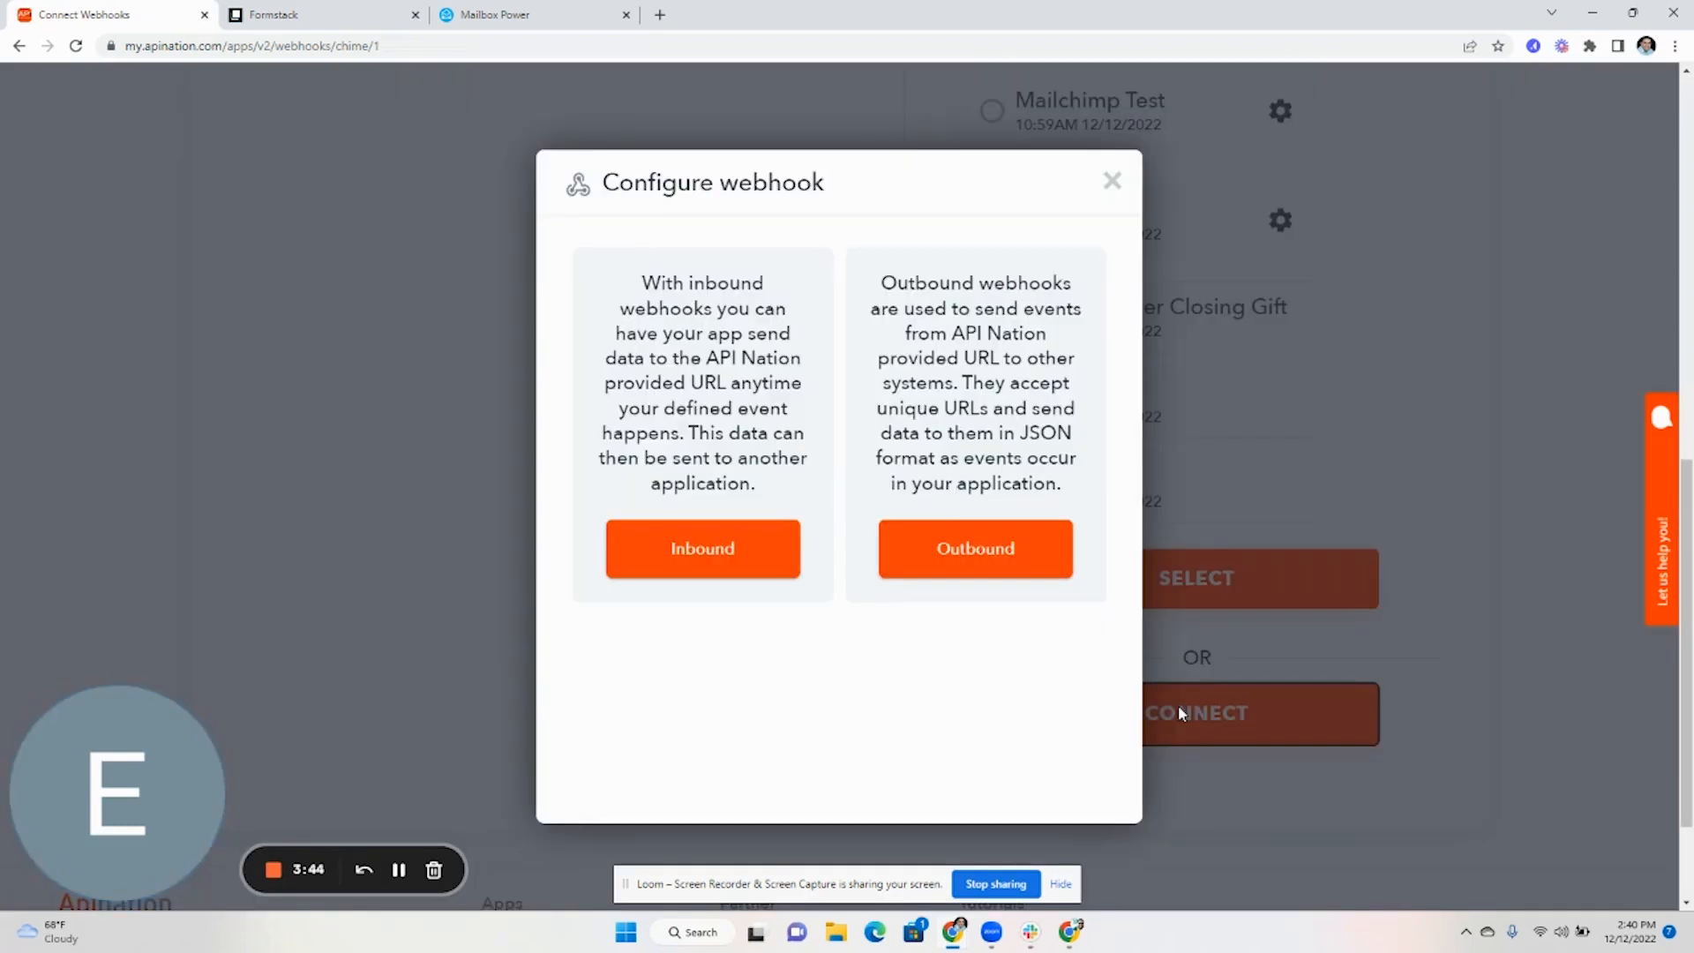
{"action": "left_click", "coordinate": [767, 550]}
{"action": "left_click", "coordinate": [735, 314]}
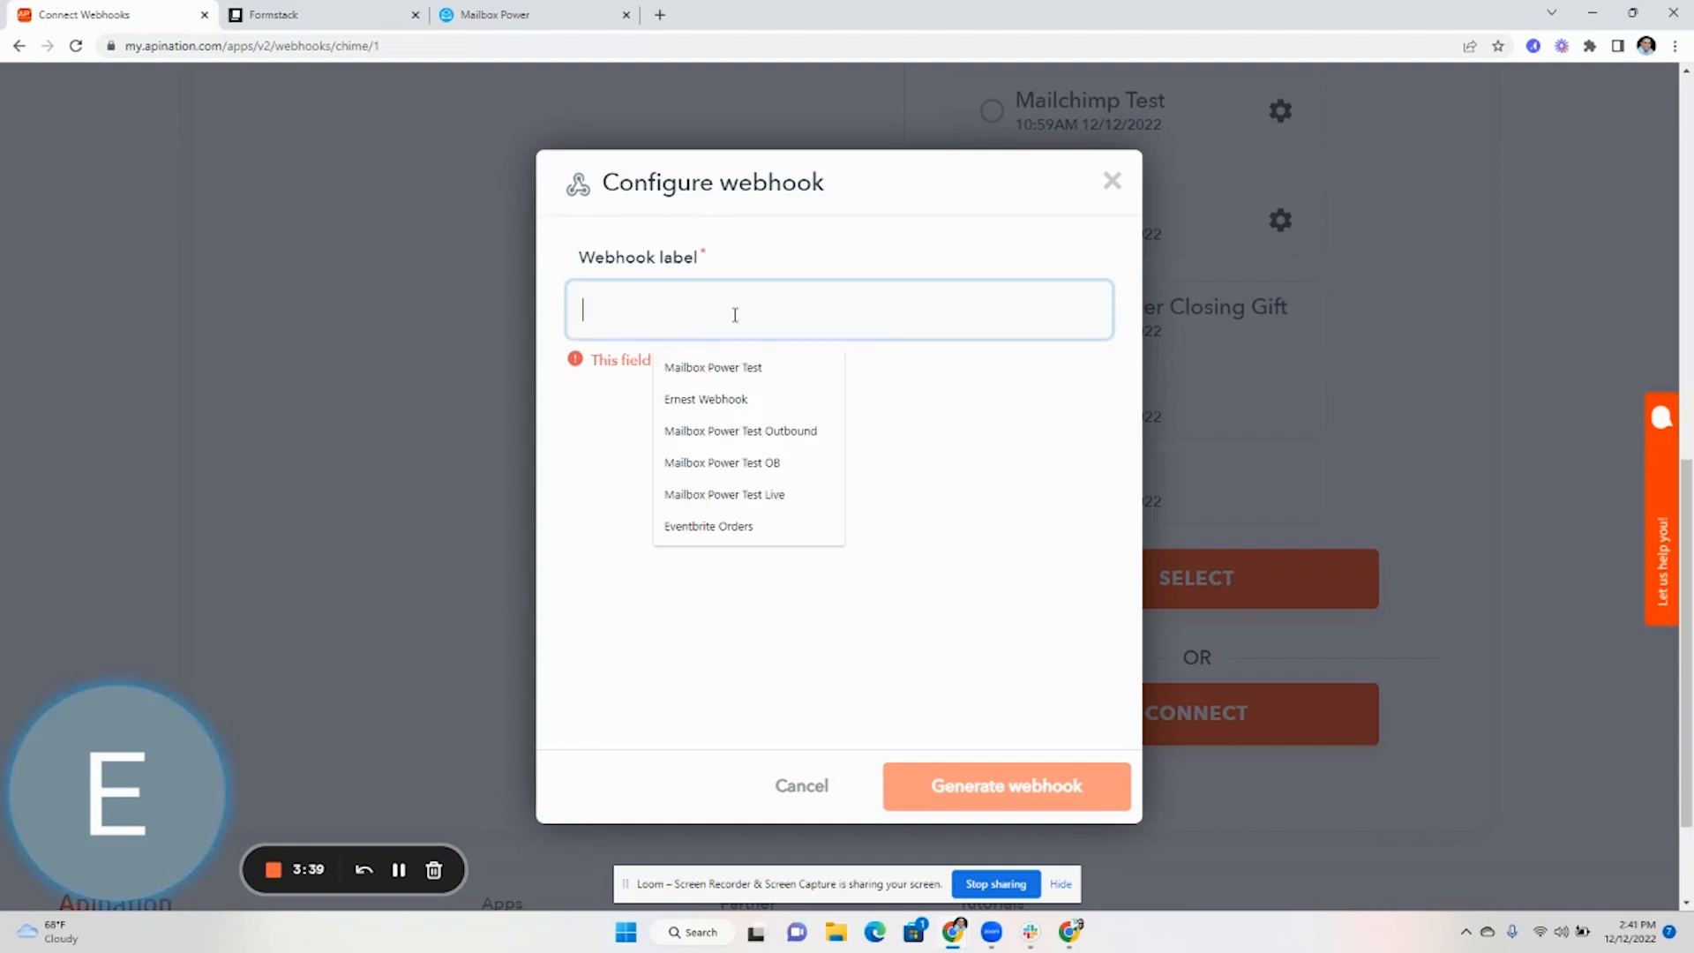
{"action": "type", "text": "Chime Formstack"}
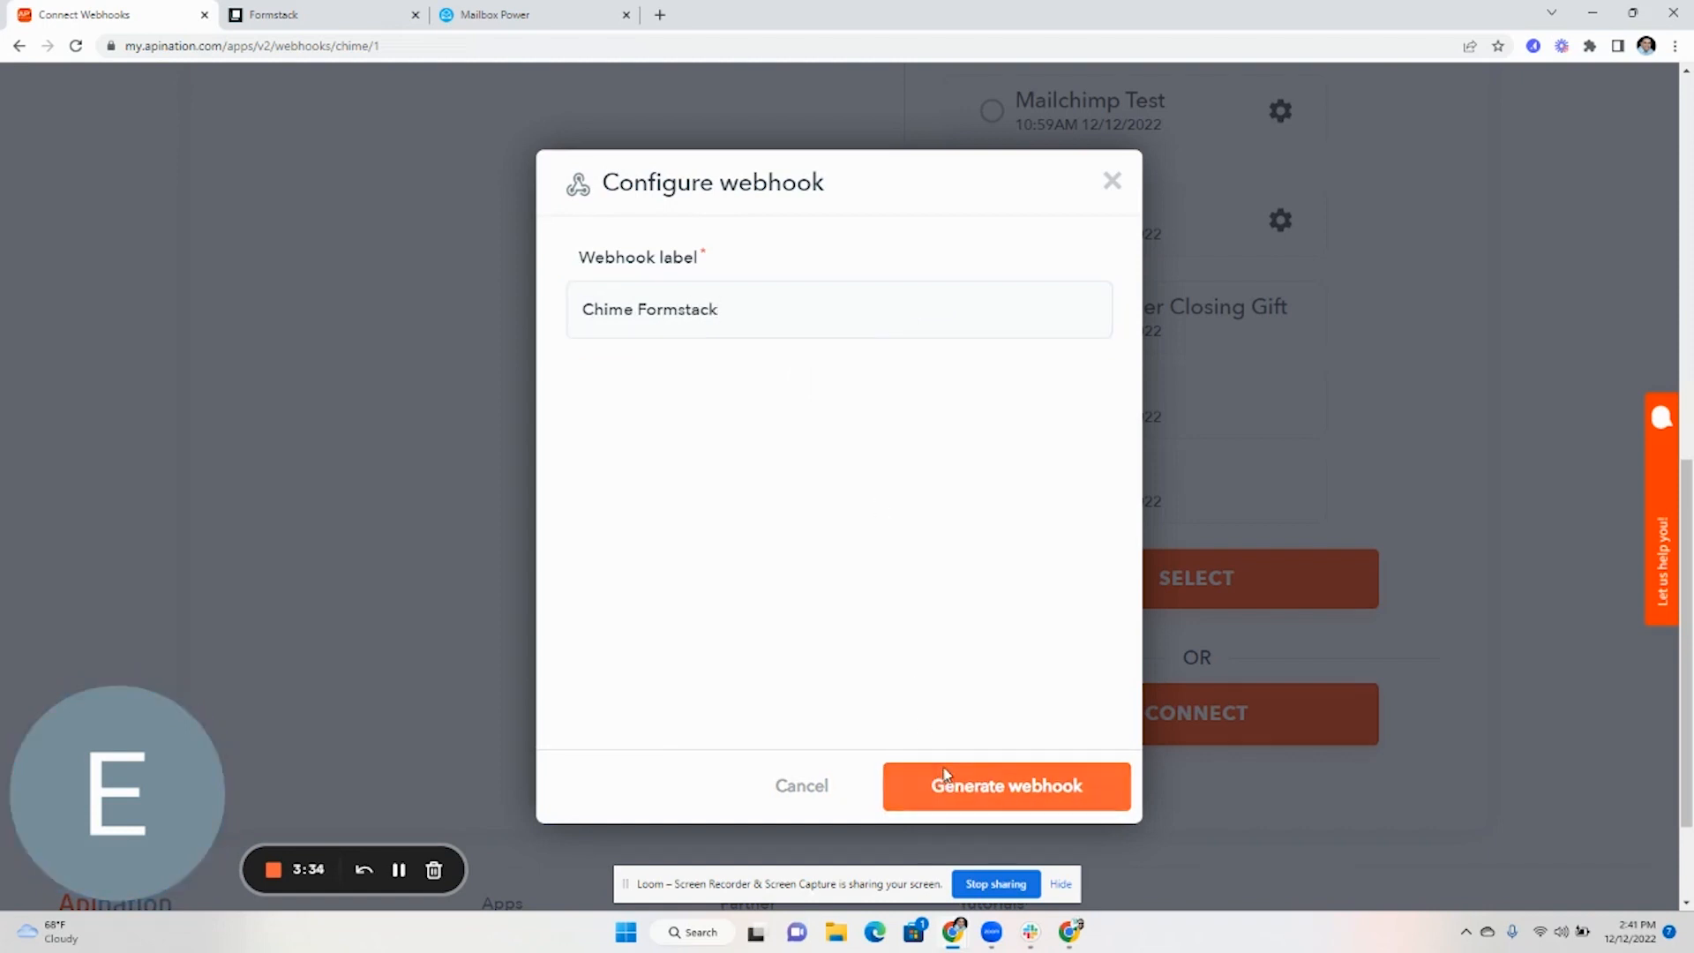
{"action": "left_click", "coordinate": [938, 775]}
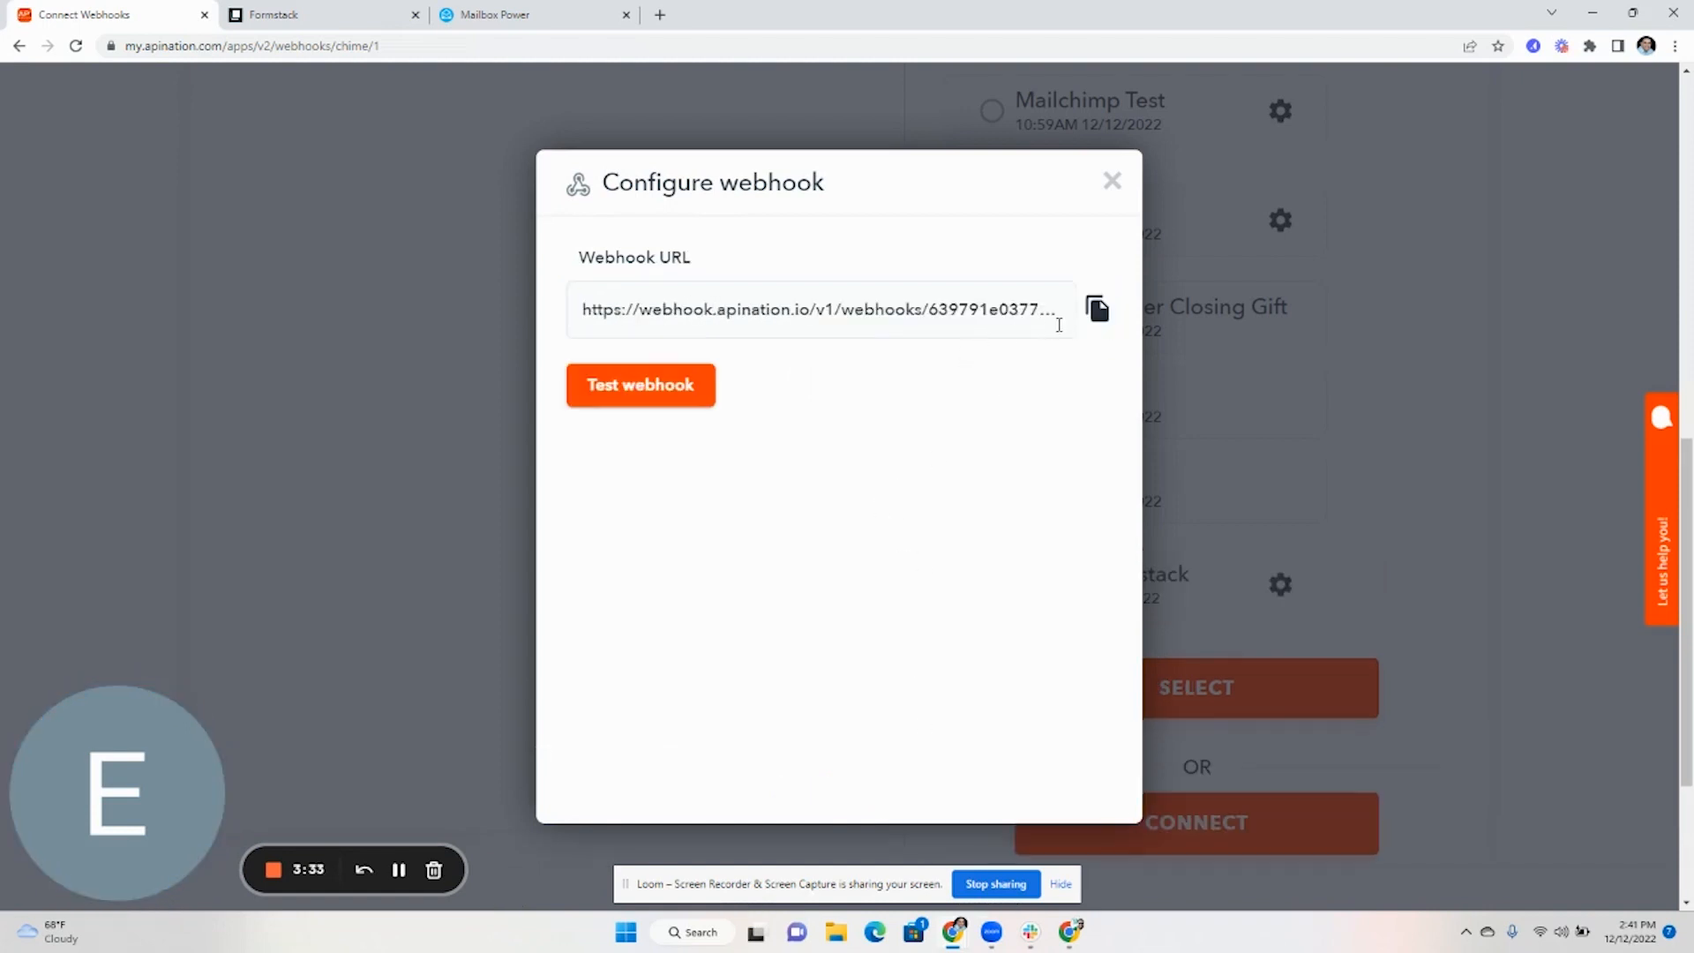
{"action": "left_click", "coordinate": [349, 19]}
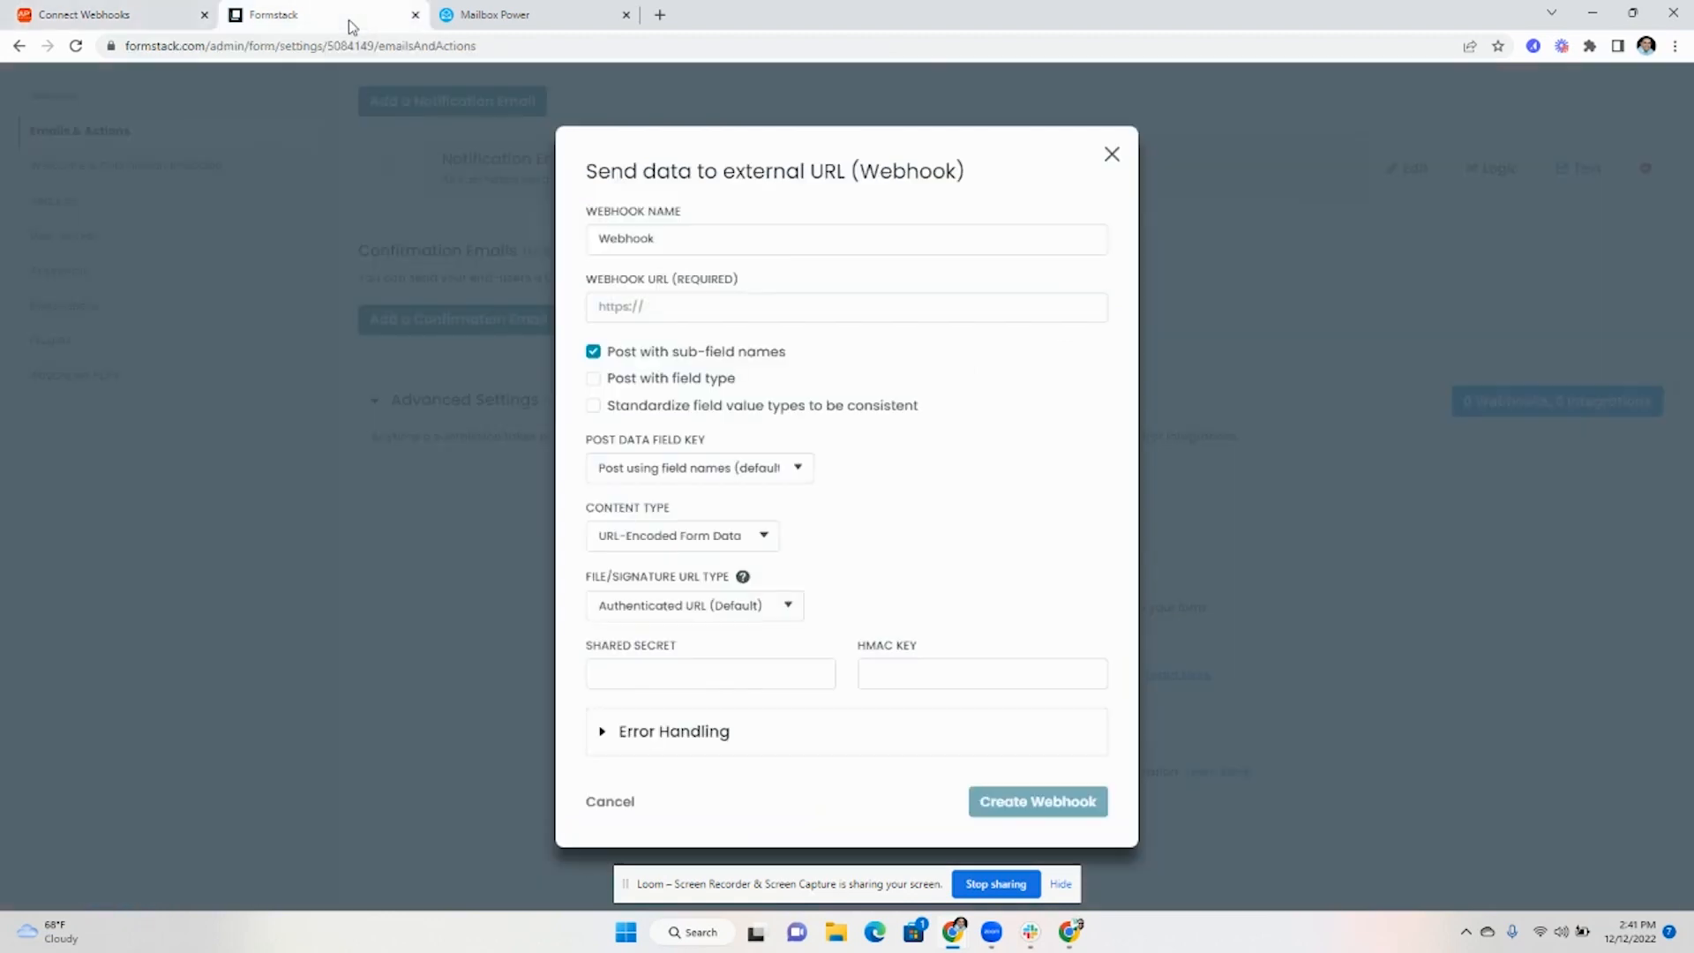
Paste the Apination webhook URL into the Formstack webhook and set its content type to JSON
{"action": "left_click", "coordinate": [715, 322]}
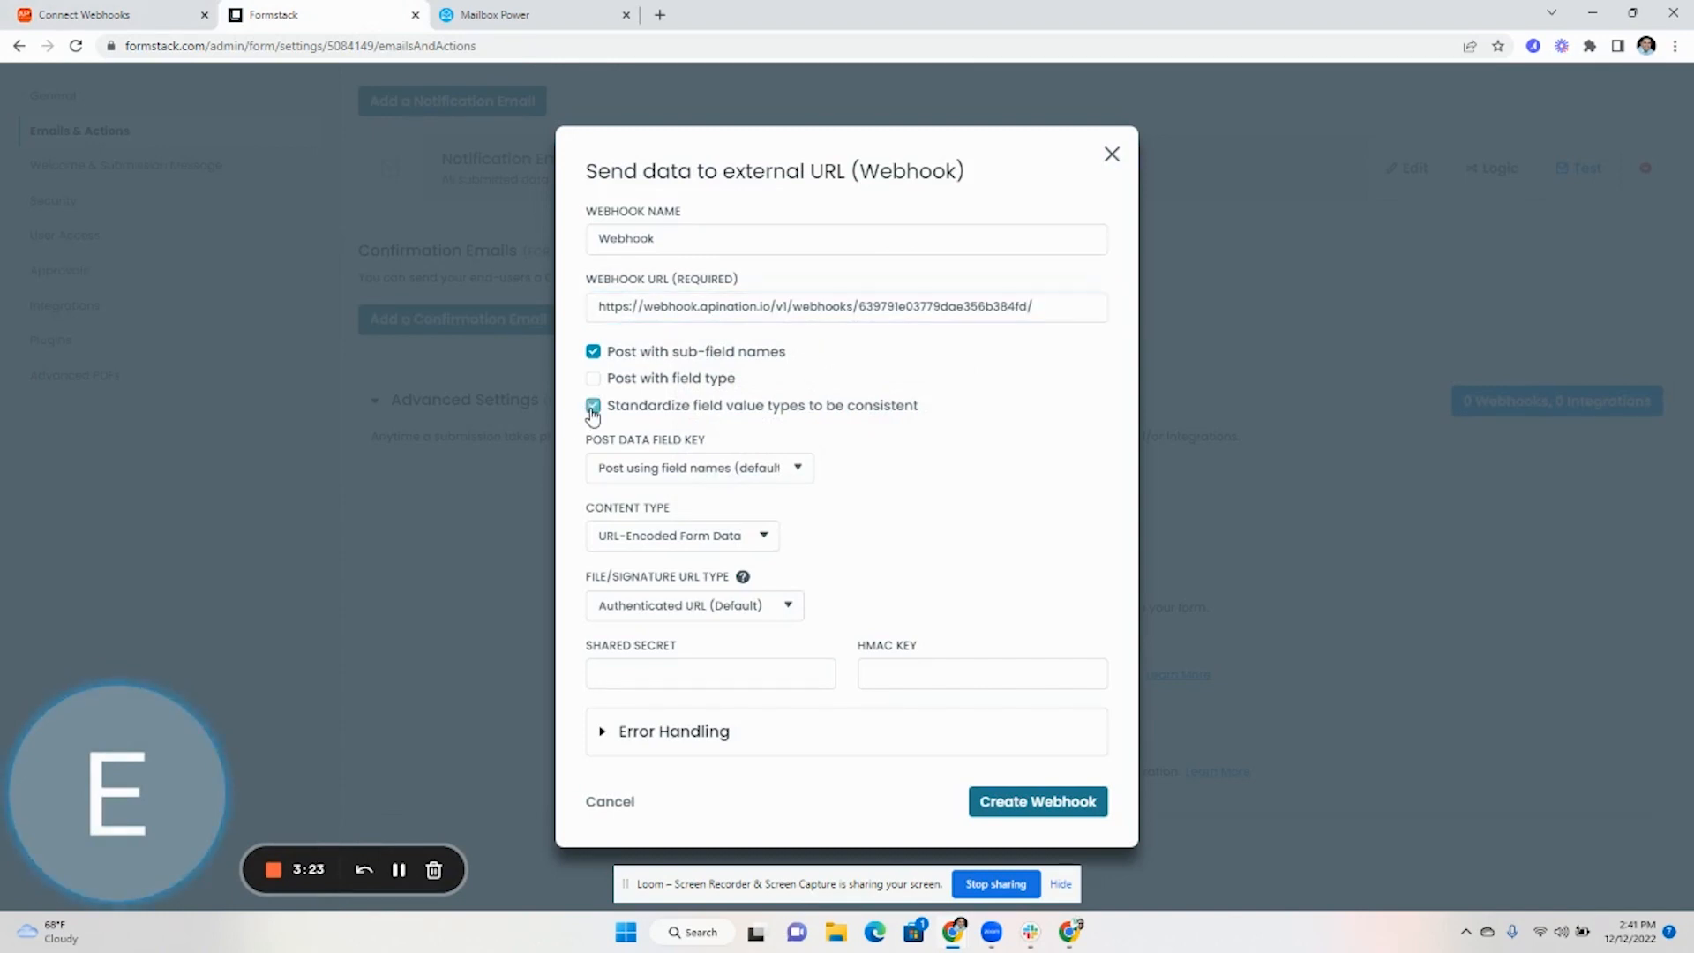
{"action": "left_click", "coordinate": [764, 540]}
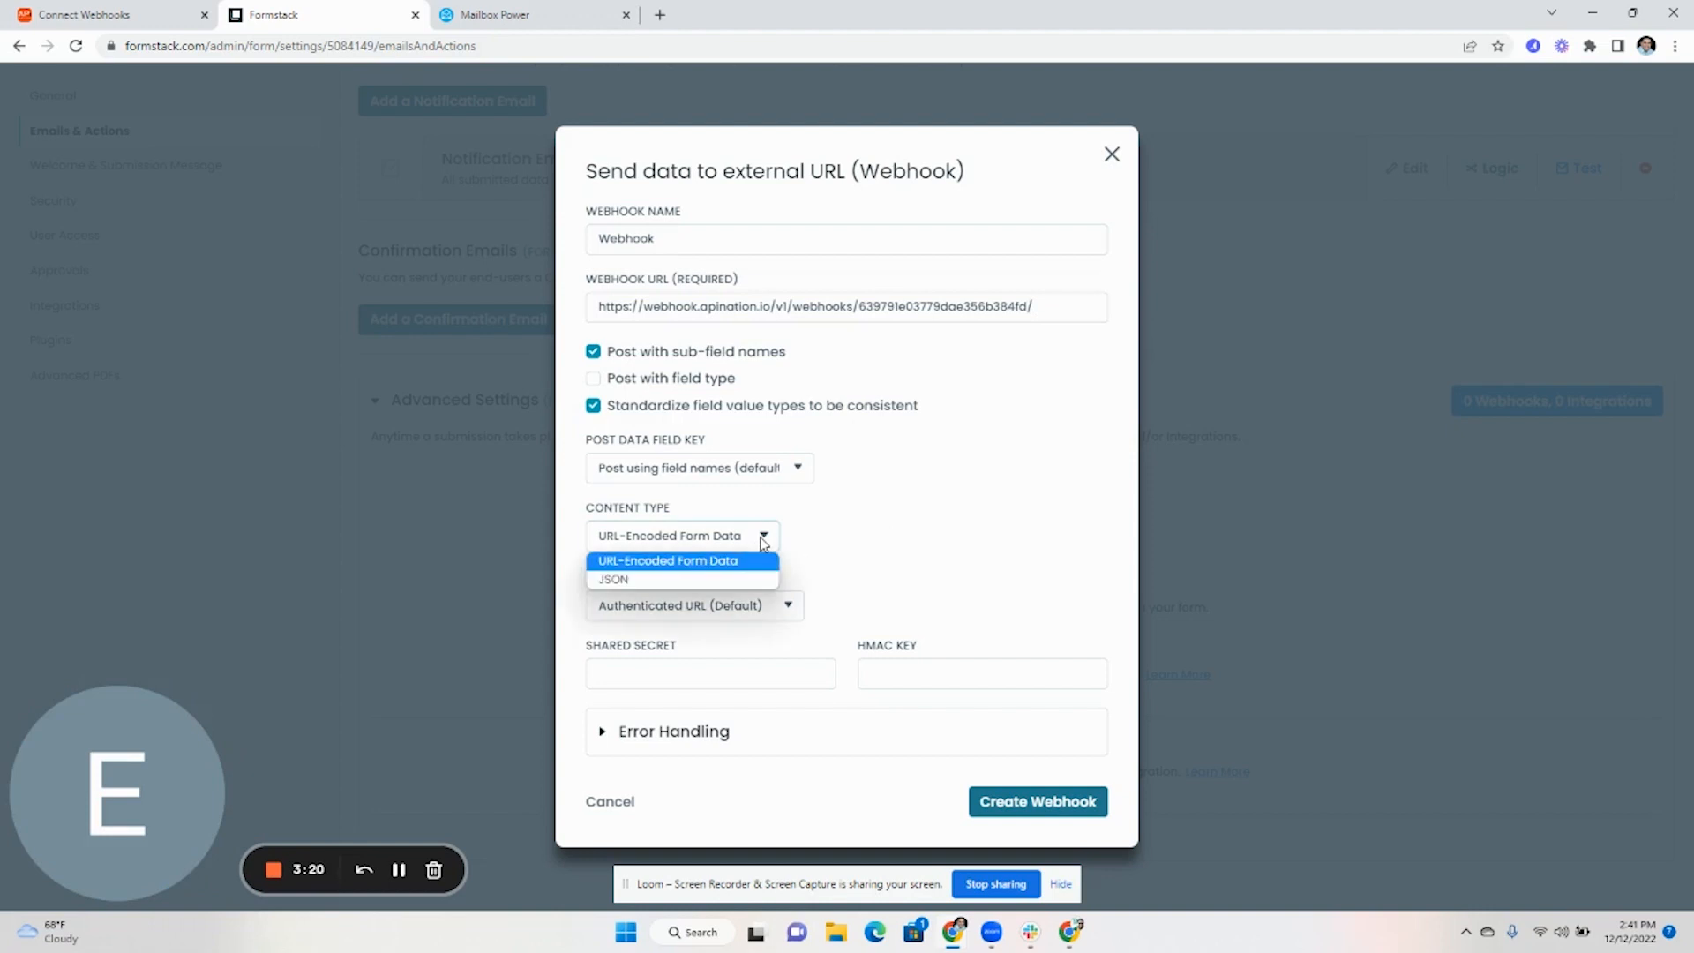
{"action": "left_click", "coordinate": [696, 581]}
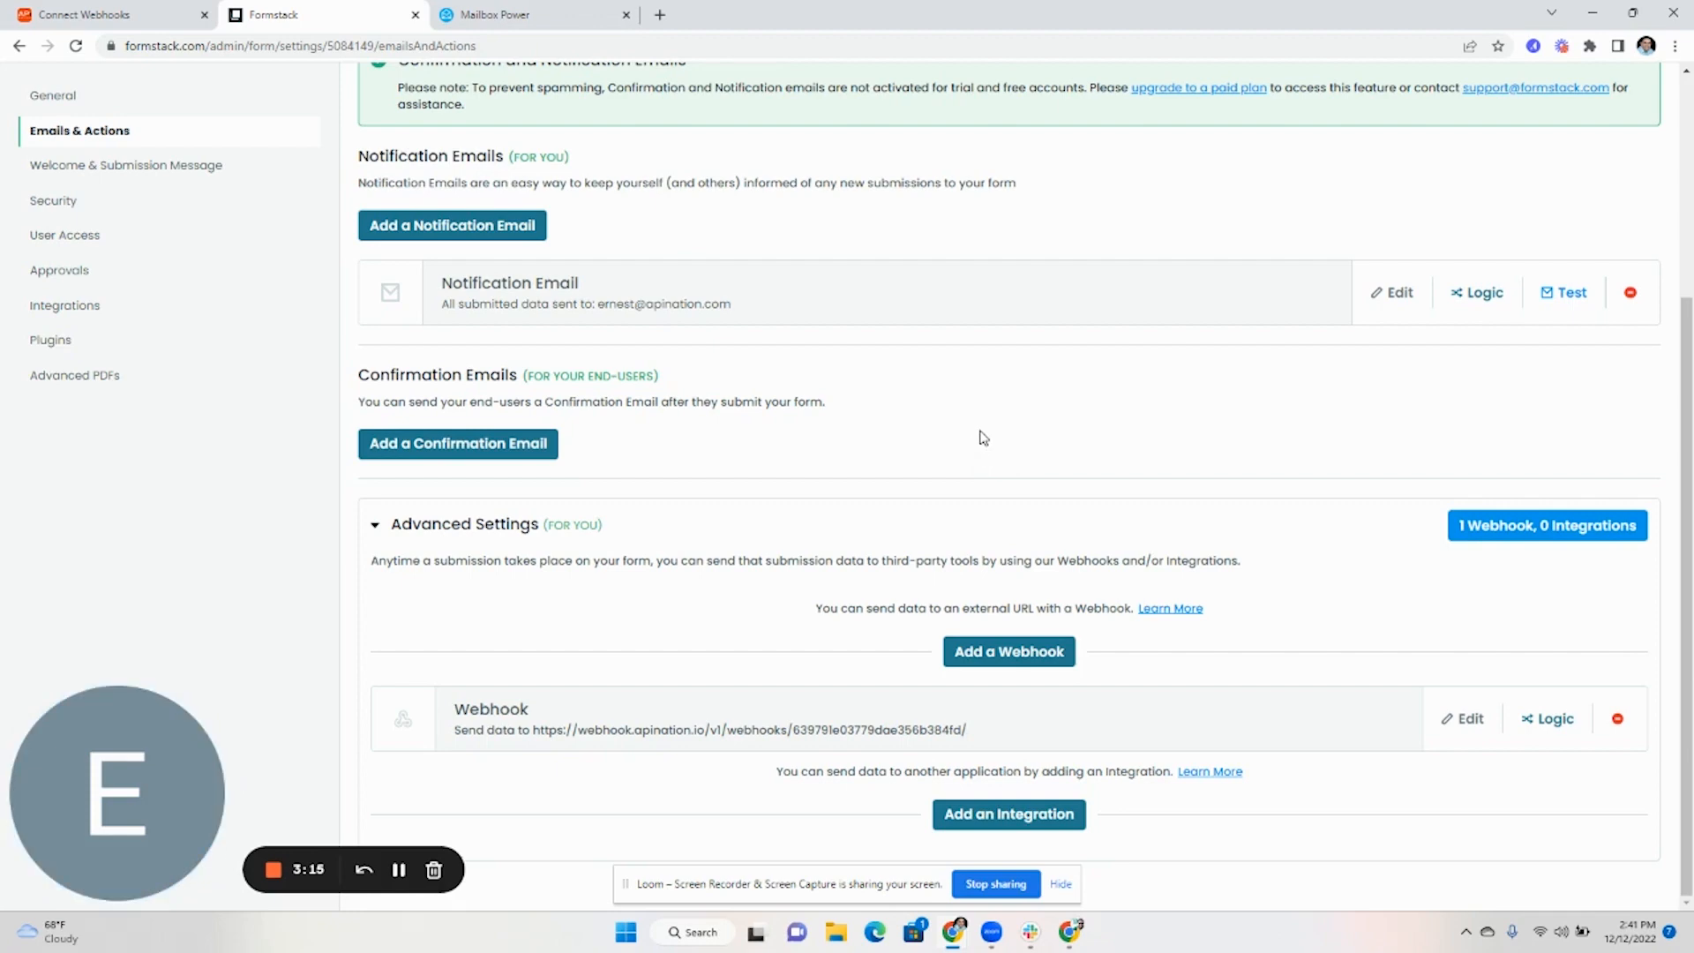
{"action": "scroll", "coordinate": [1302, 402], "scroll_direction": "up", "scroll_amount": 4}
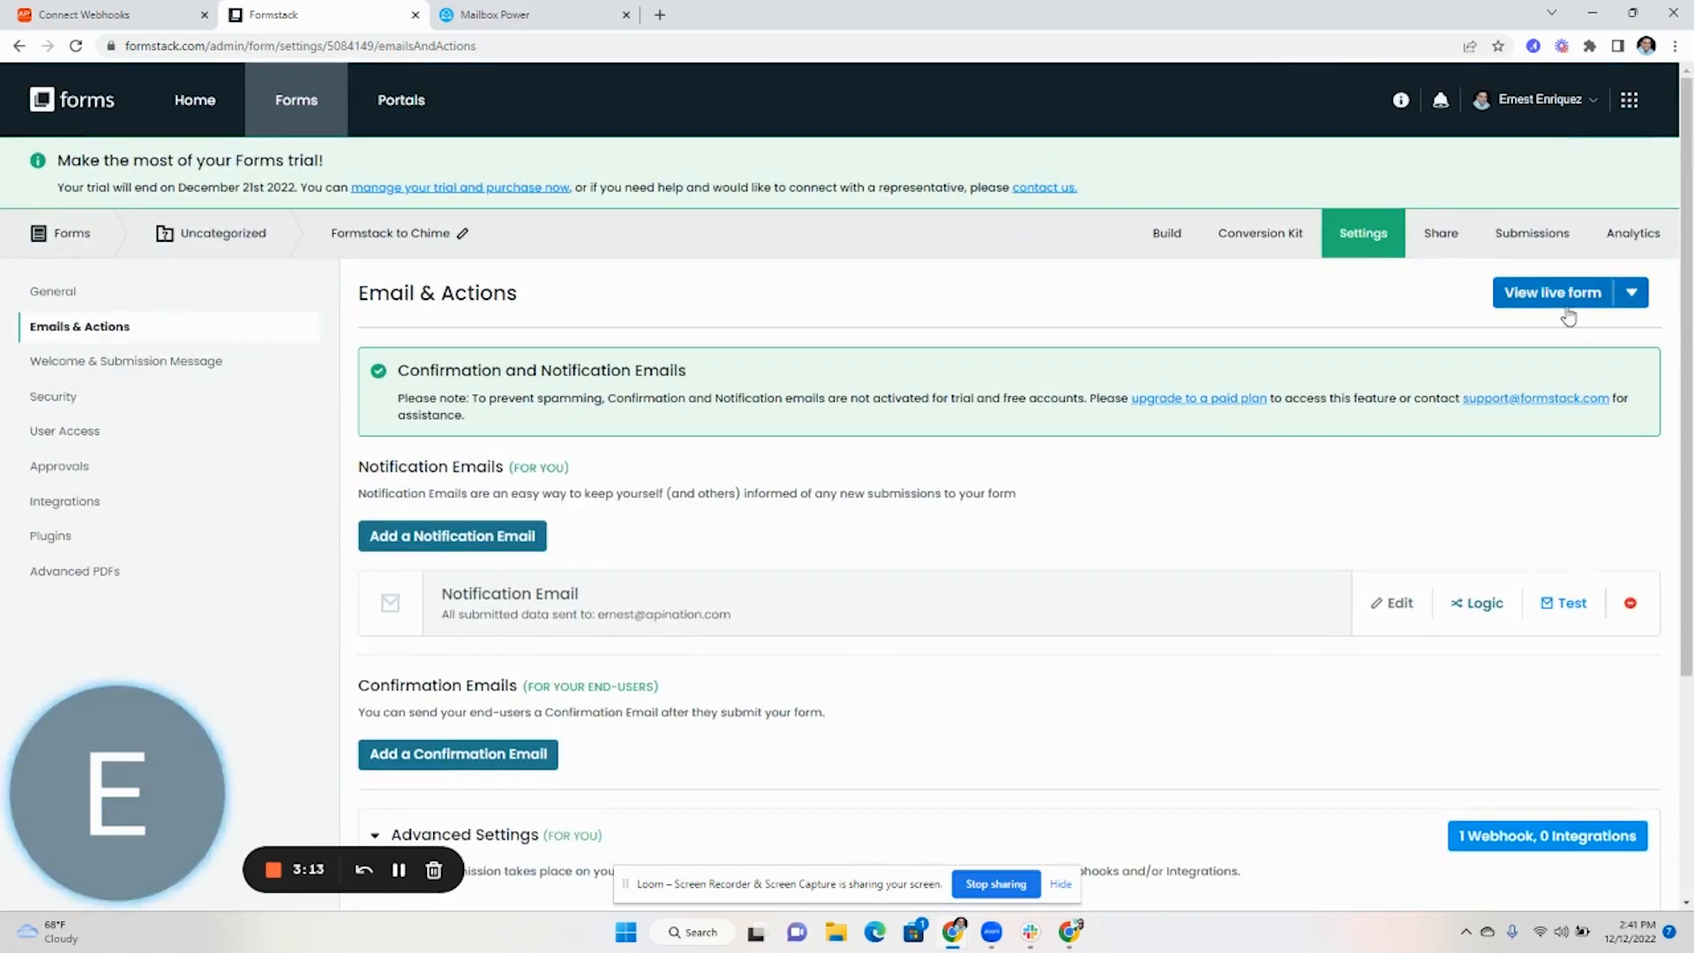
Submit a test contact entry on the live form, then return to Apination's webhook configuration
{"action": "left_click", "coordinate": [1567, 305]}
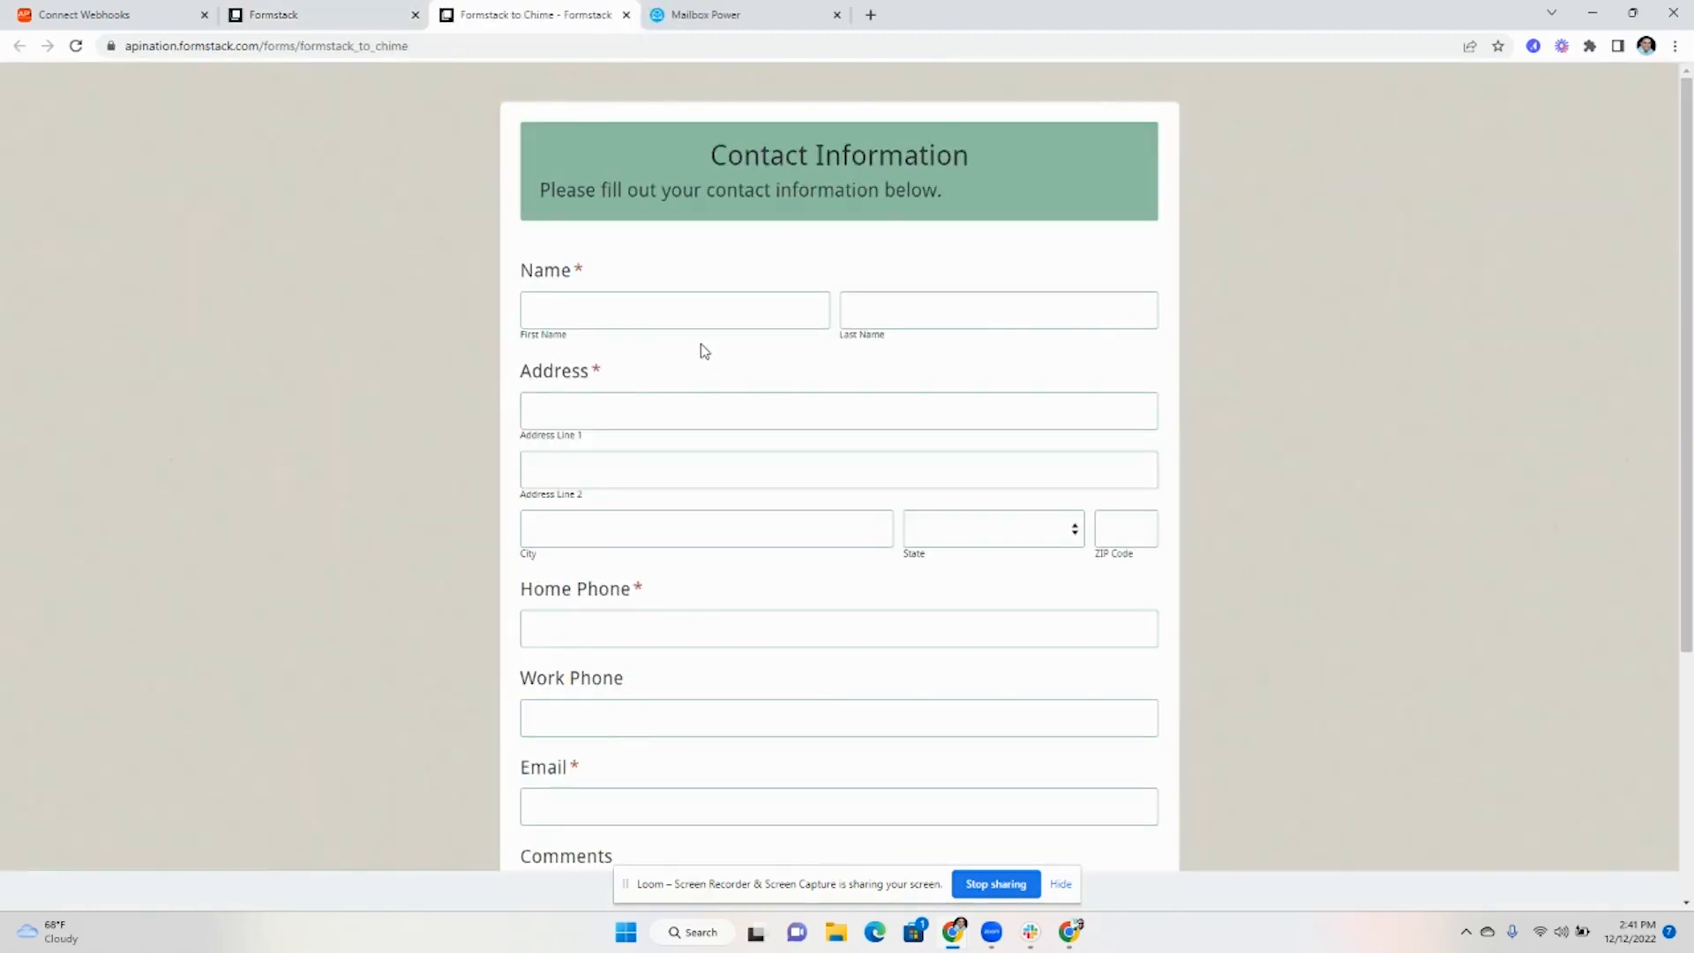
{"action": "left_click", "coordinate": [699, 315]}
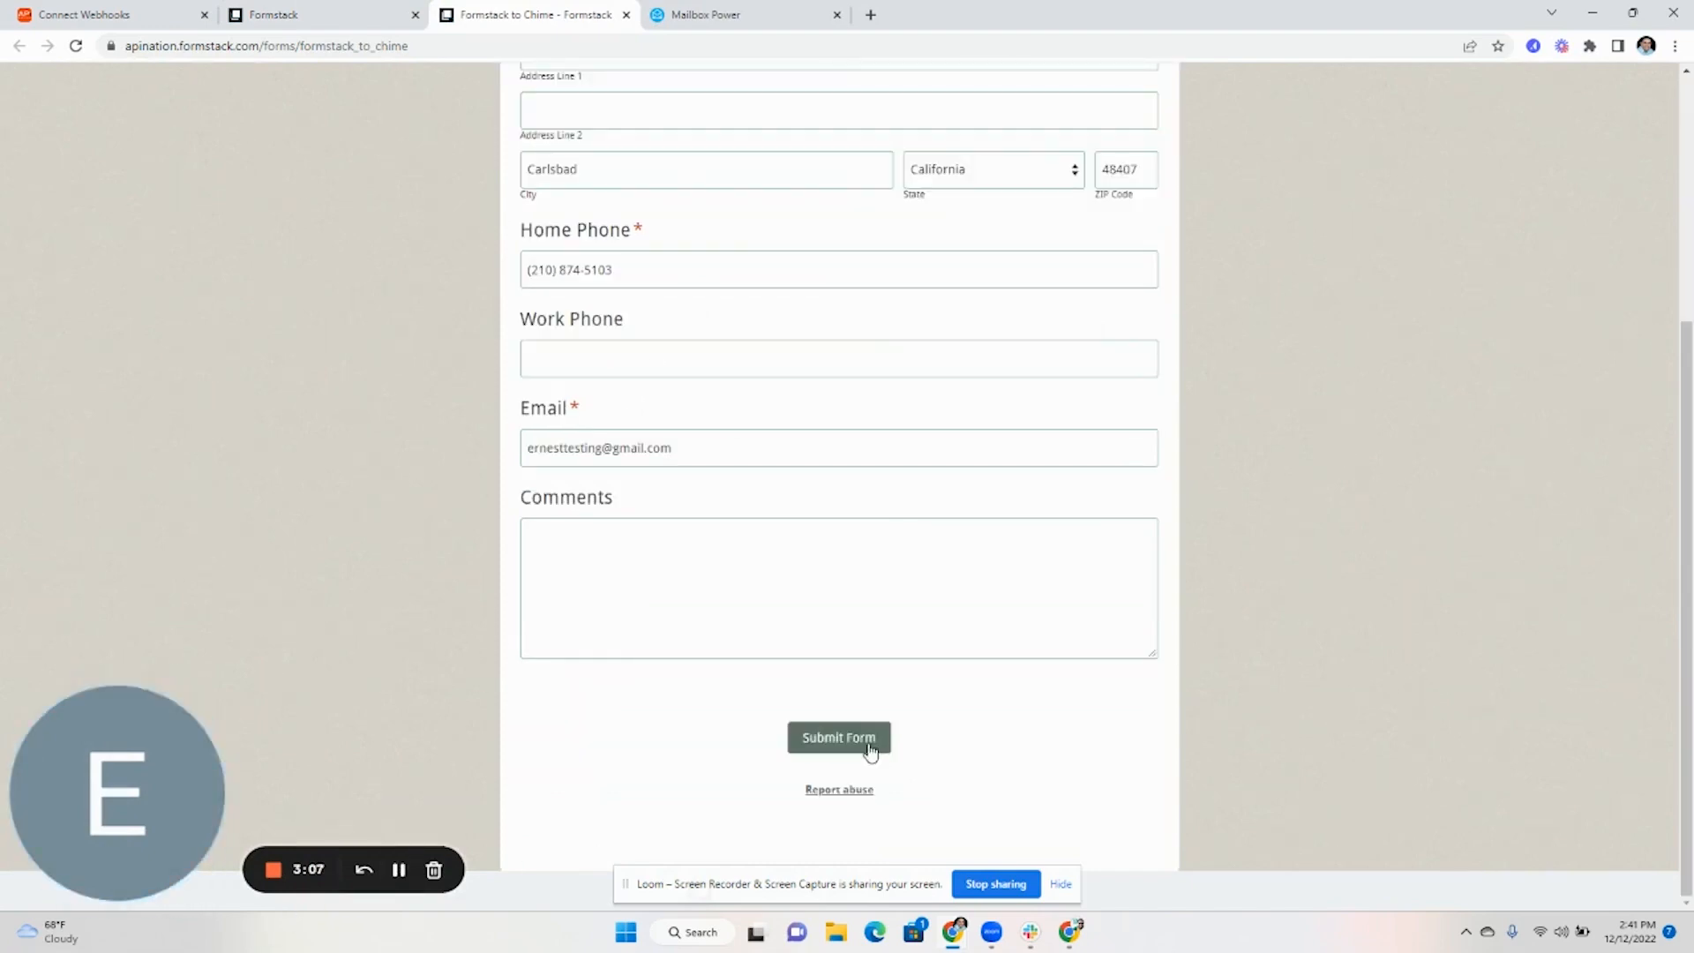
{"action": "left_click", "coordinate": [860, 742]}
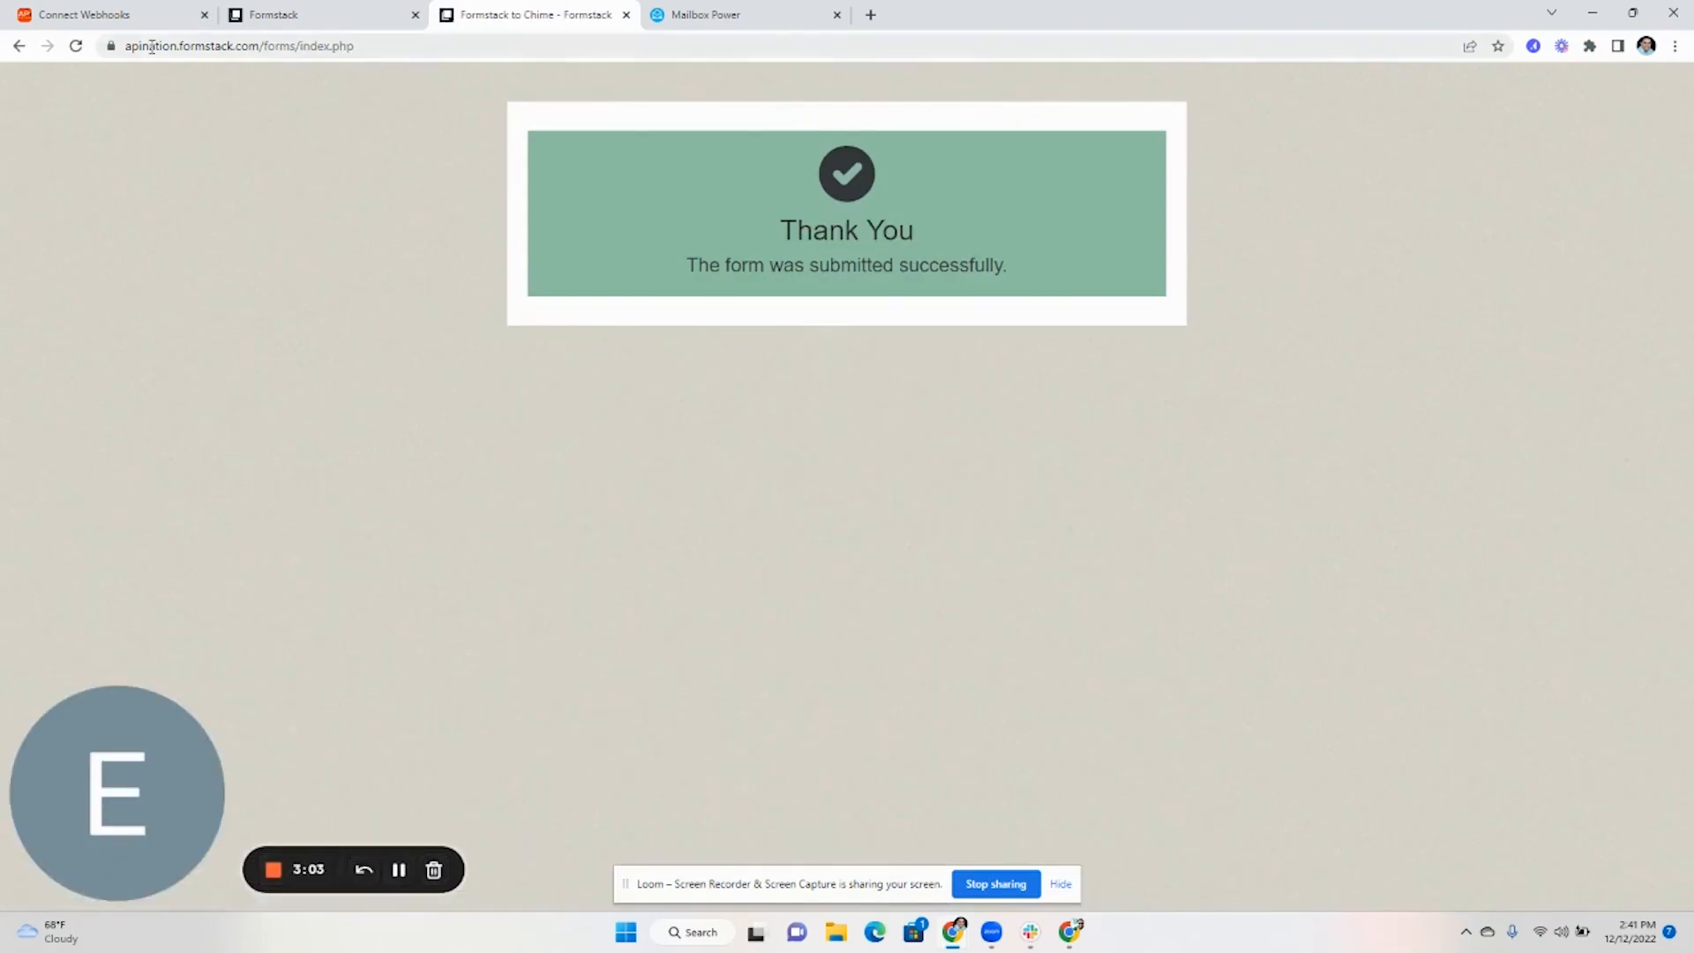
{"action": "left_click", "coordinate": [111, 15]}
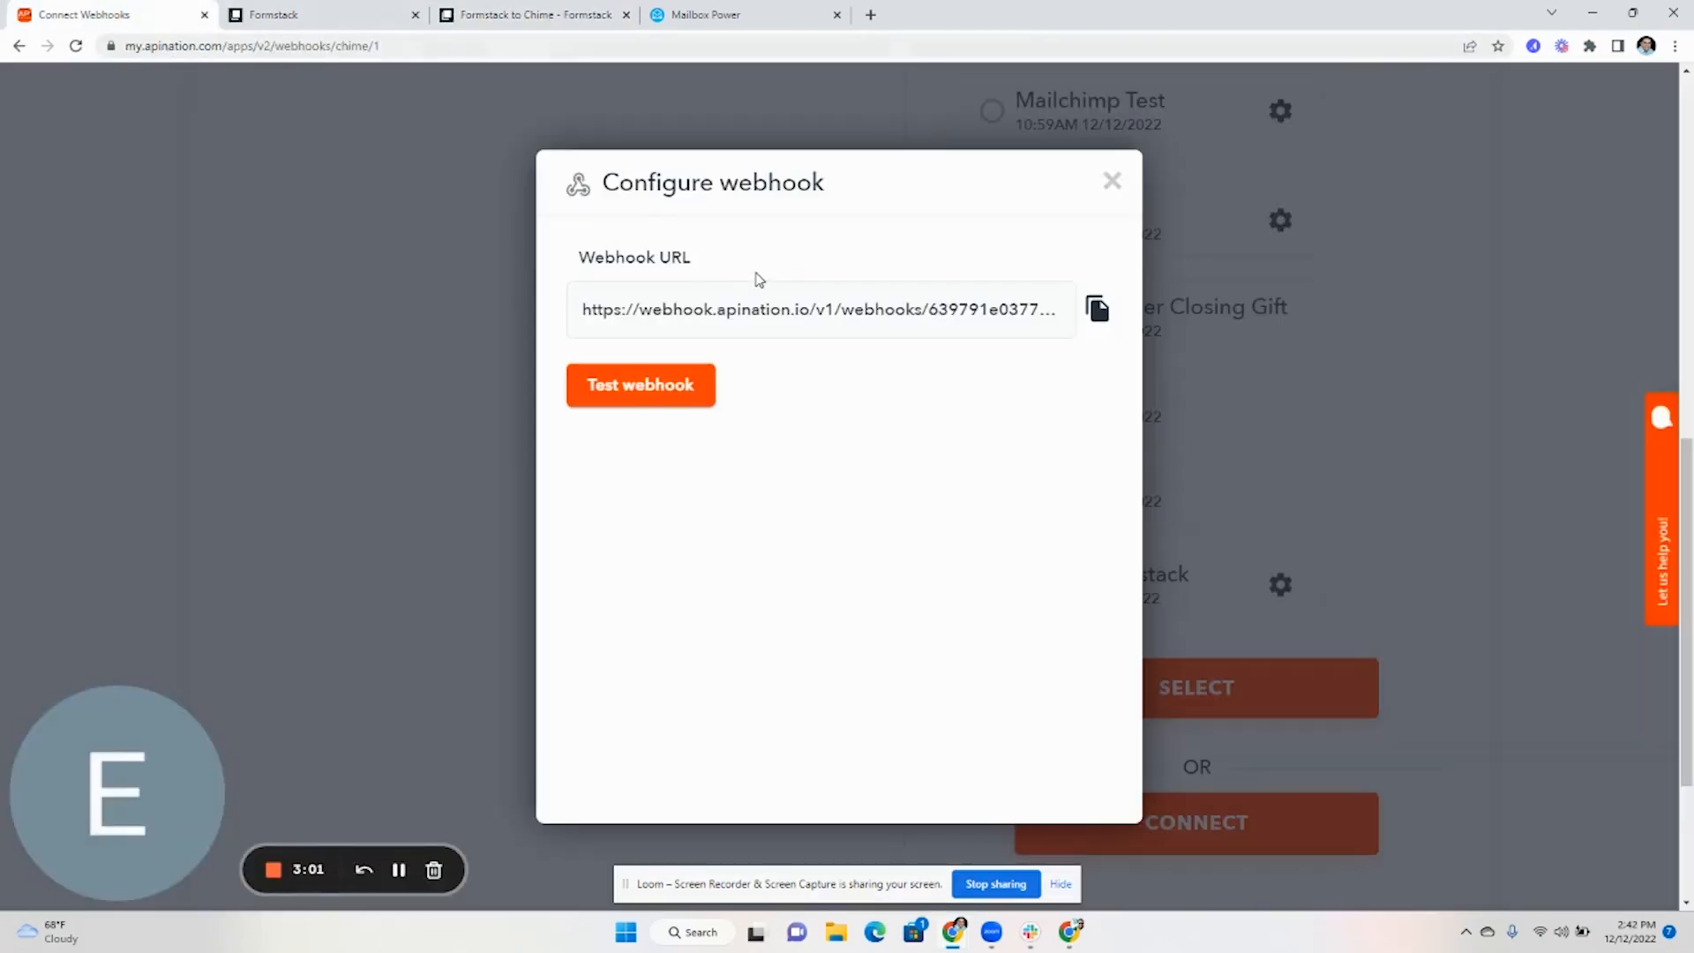
Test the webhook to capture the submission's JSON payload, then finish the webhook step
{"action": "left_click", "coordinate": [687, 401]}
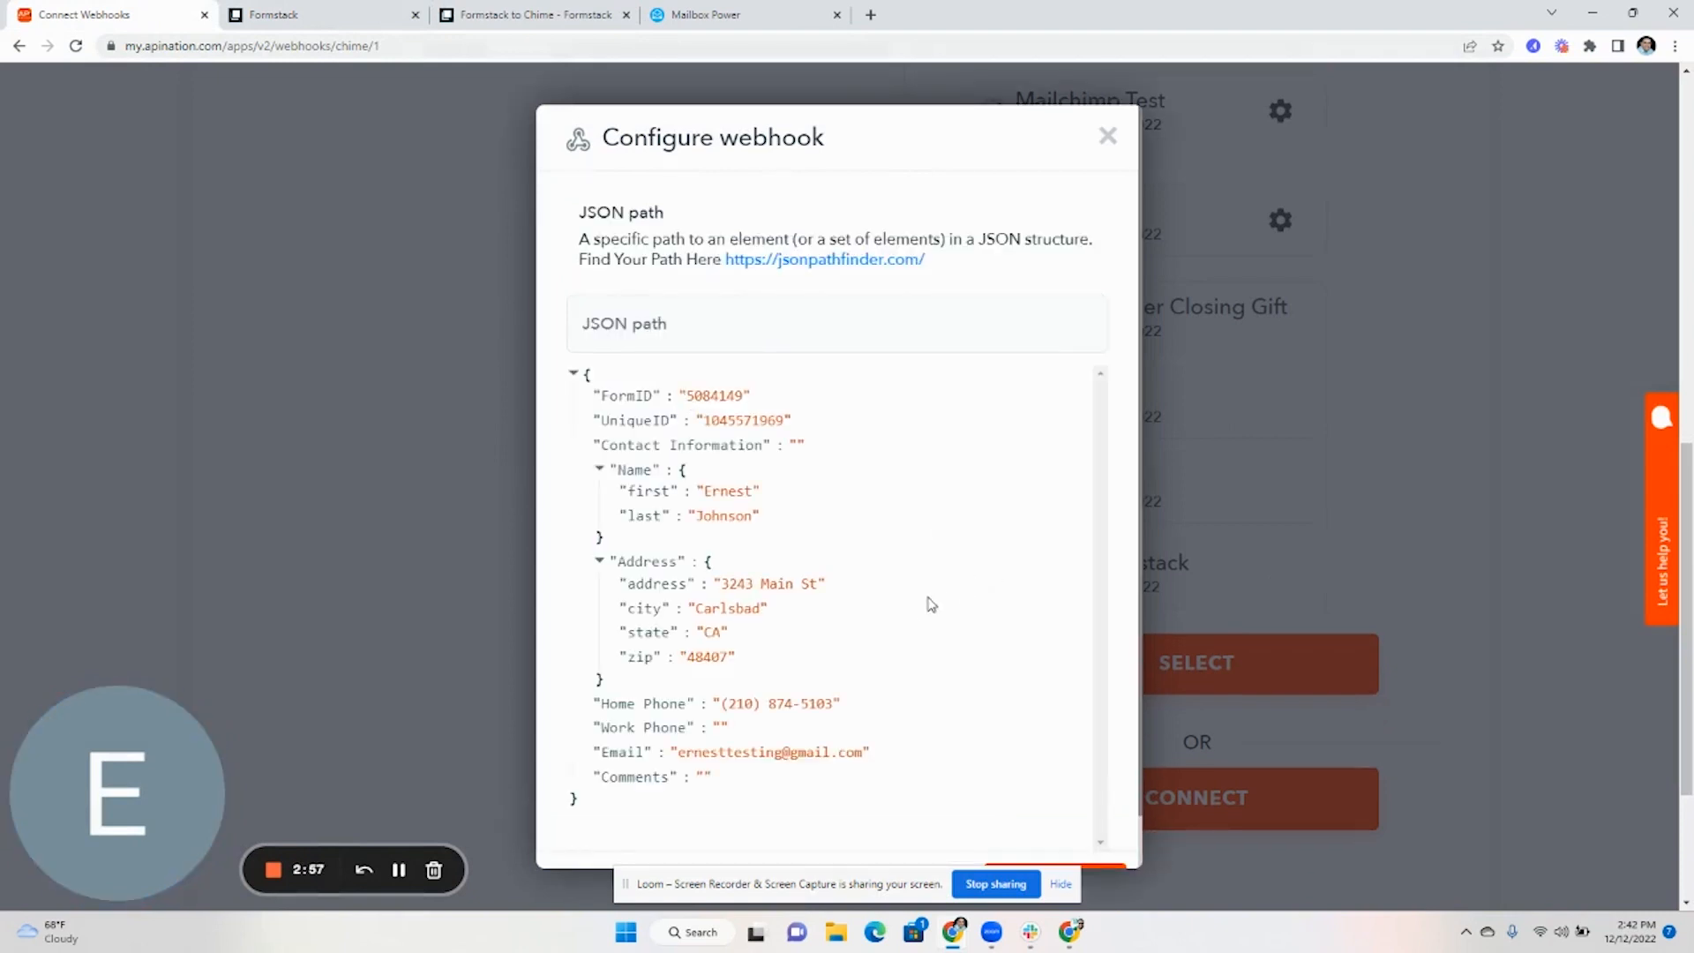
{"action": "scroll", "coordinate": [923, 606], "scroll_direction": "down", "scroll_amount": 3}
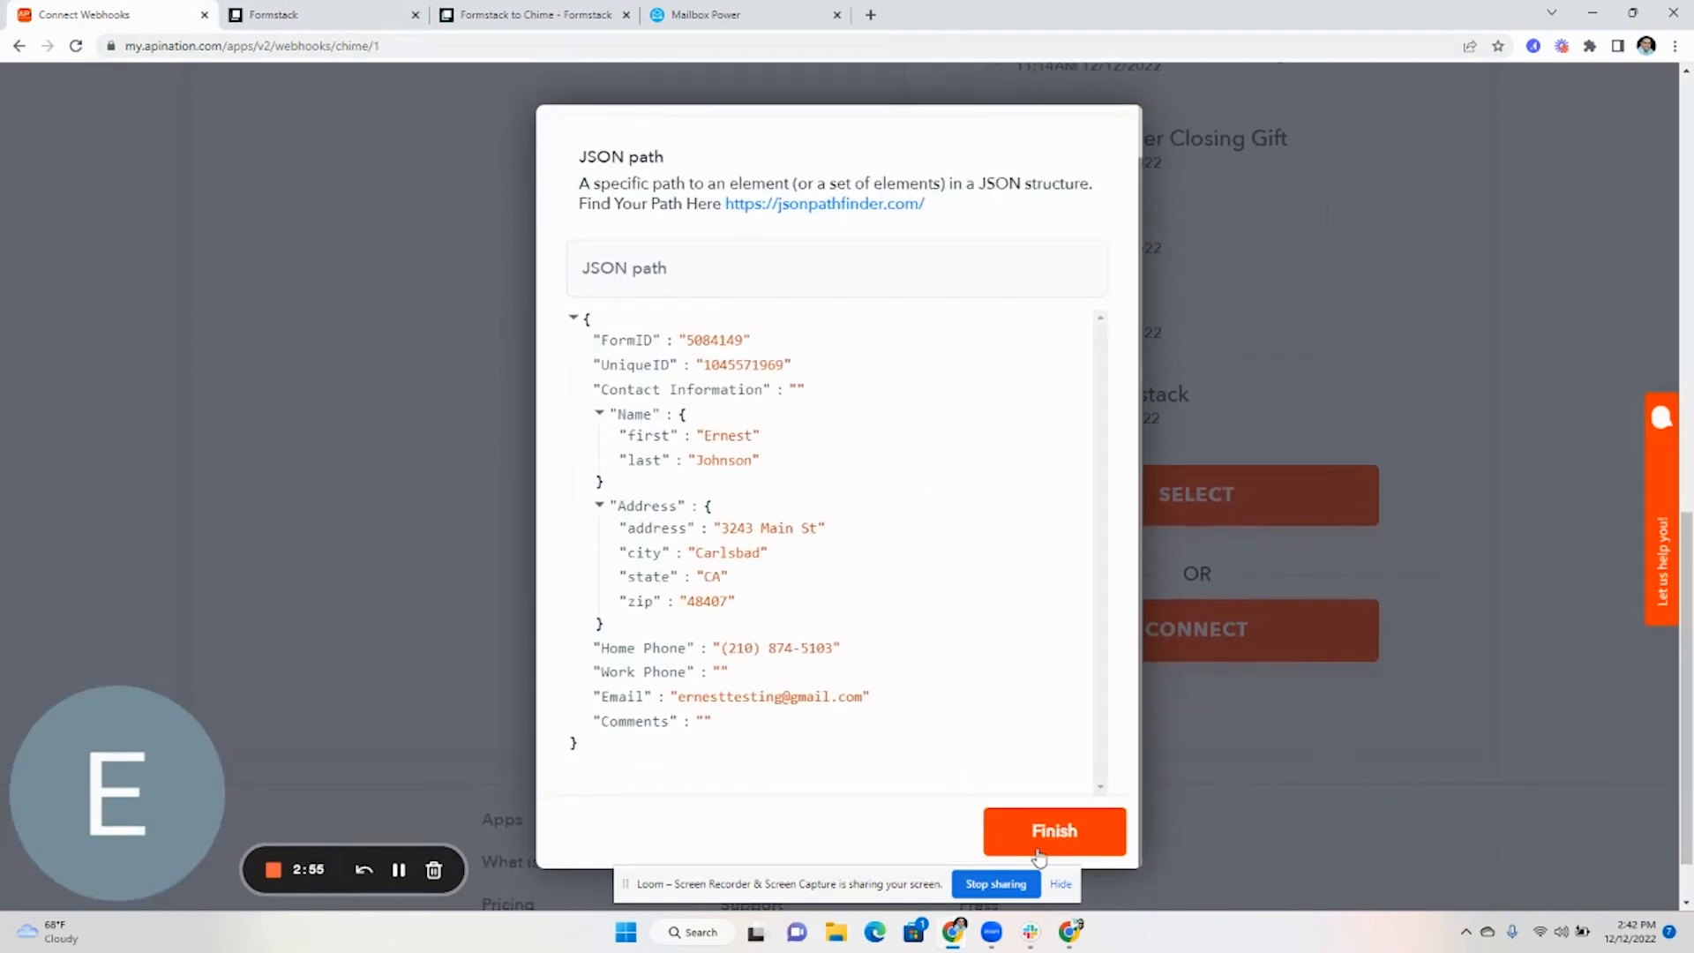
{"action": "left_click", "coordinate": [1038, 838]}
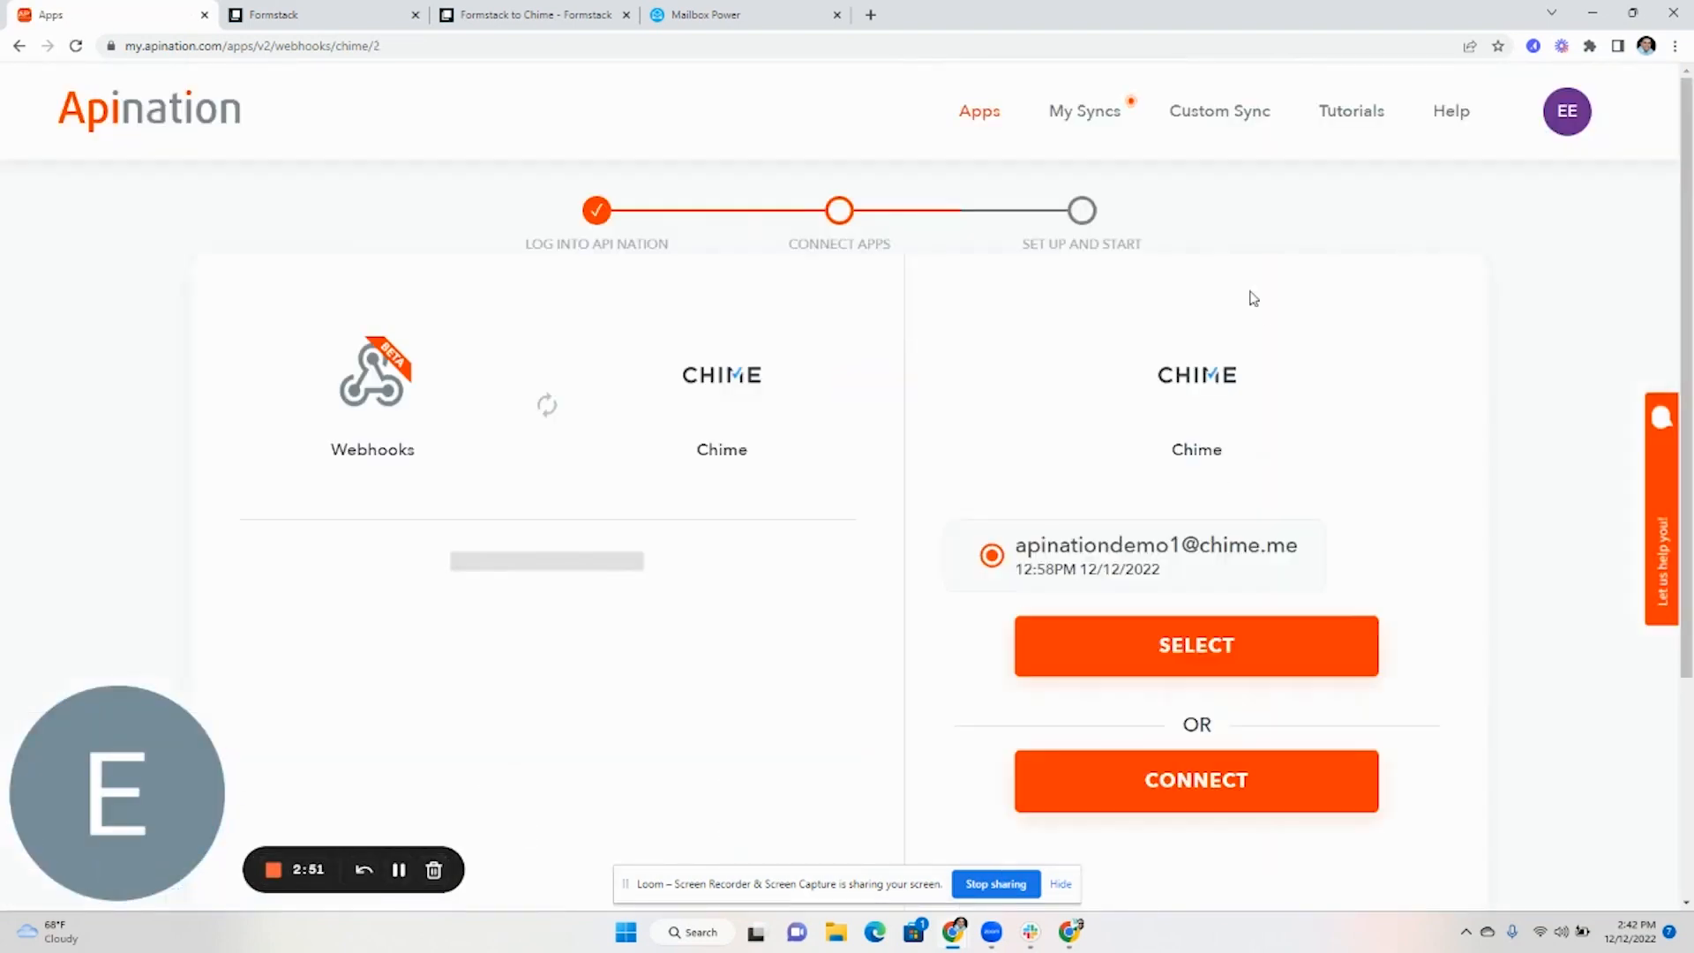
Select the Chime account, keep Current Agent for new leads, and subscribe to the Free plan
{"action": "left_click", "coordinate": [1160, 676]}
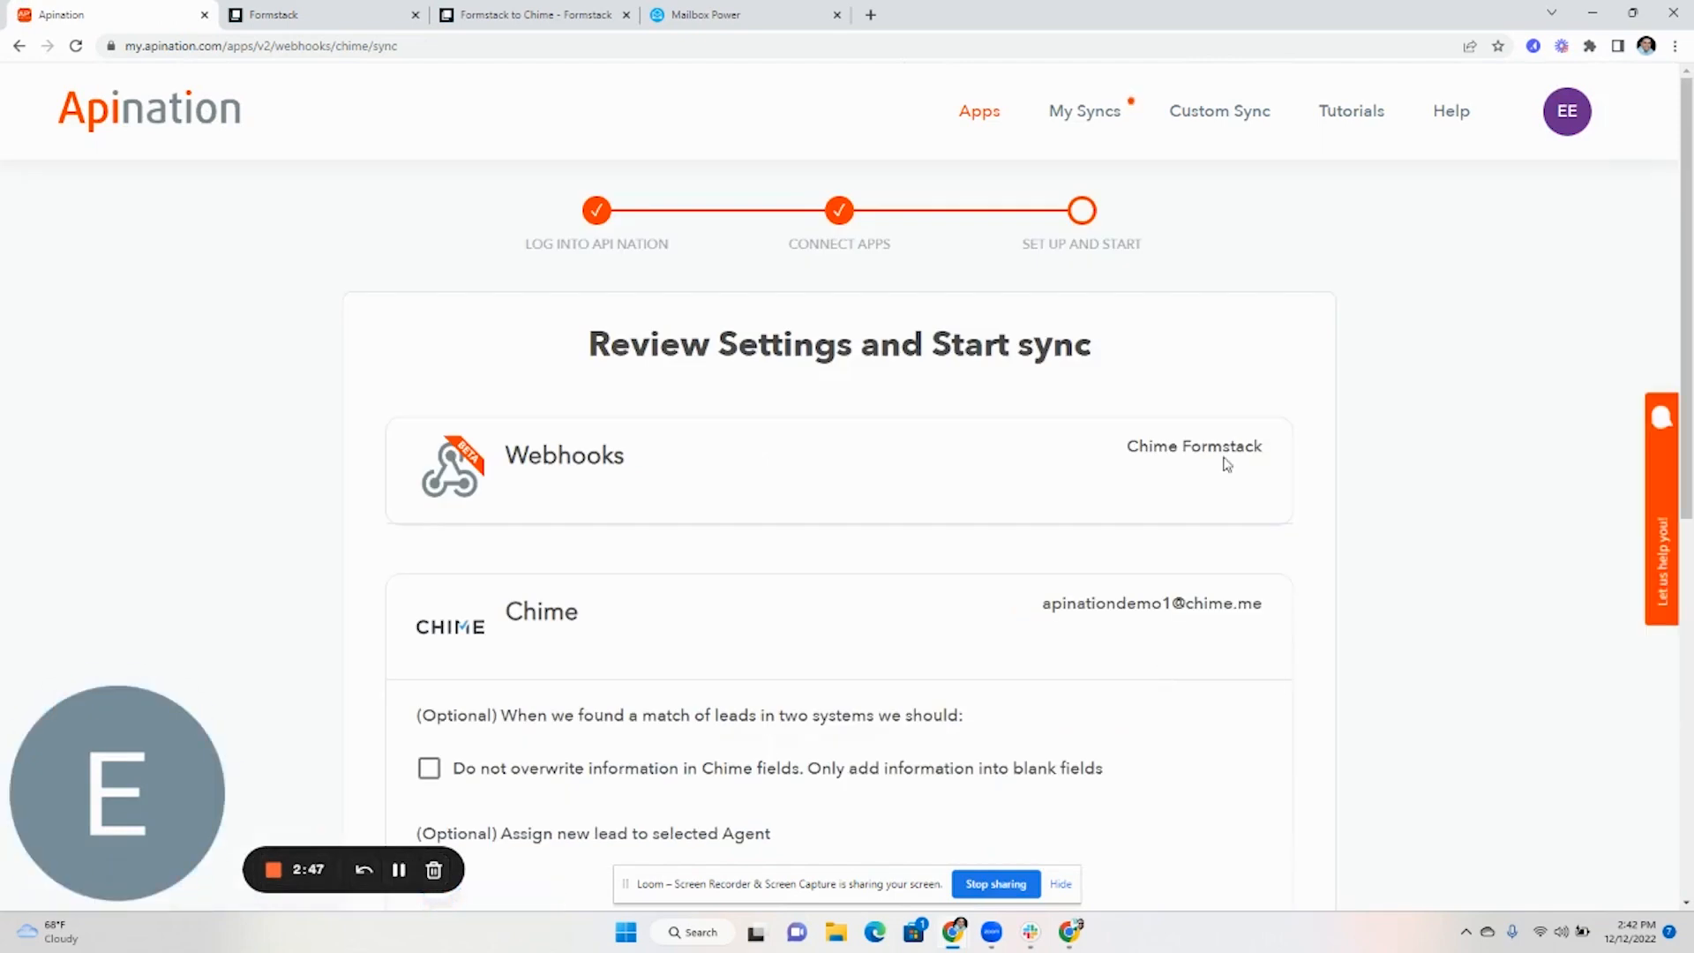
{"action": "scroll", "coordinate": [1201, 654], "scroll_direction": "down", "scroll_amount": 3}
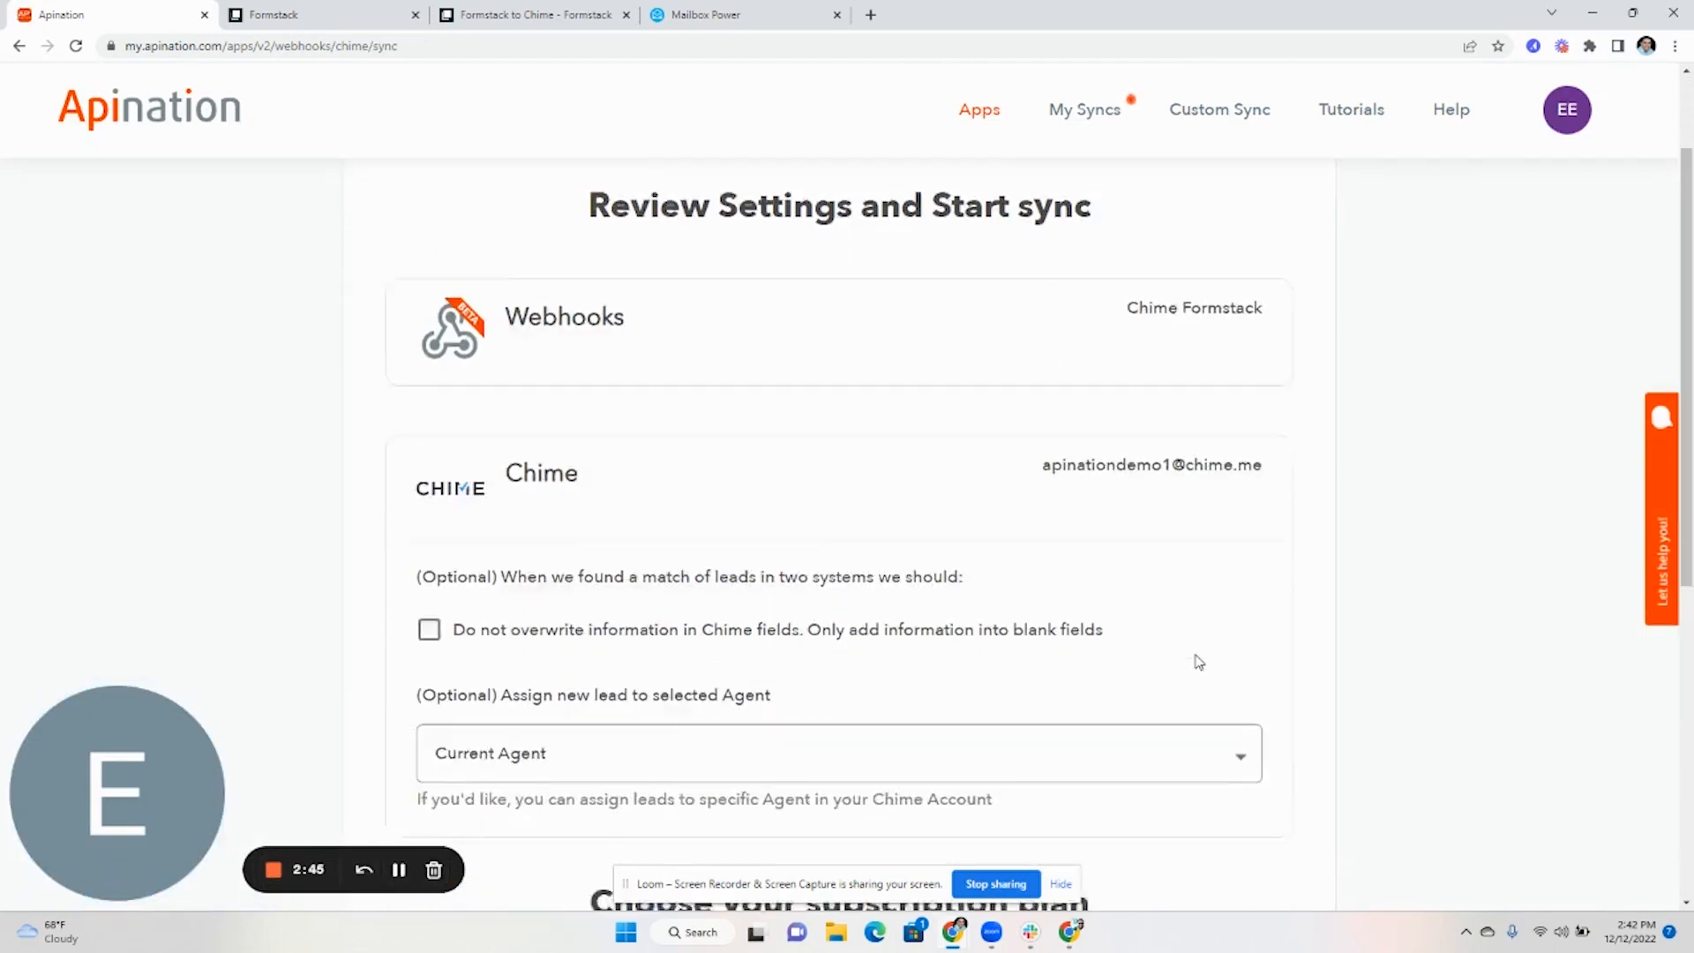
{"action": "scroll", "coordinate": [1188, 649], "scroll_direction": "down", "scroll_amount": 3}
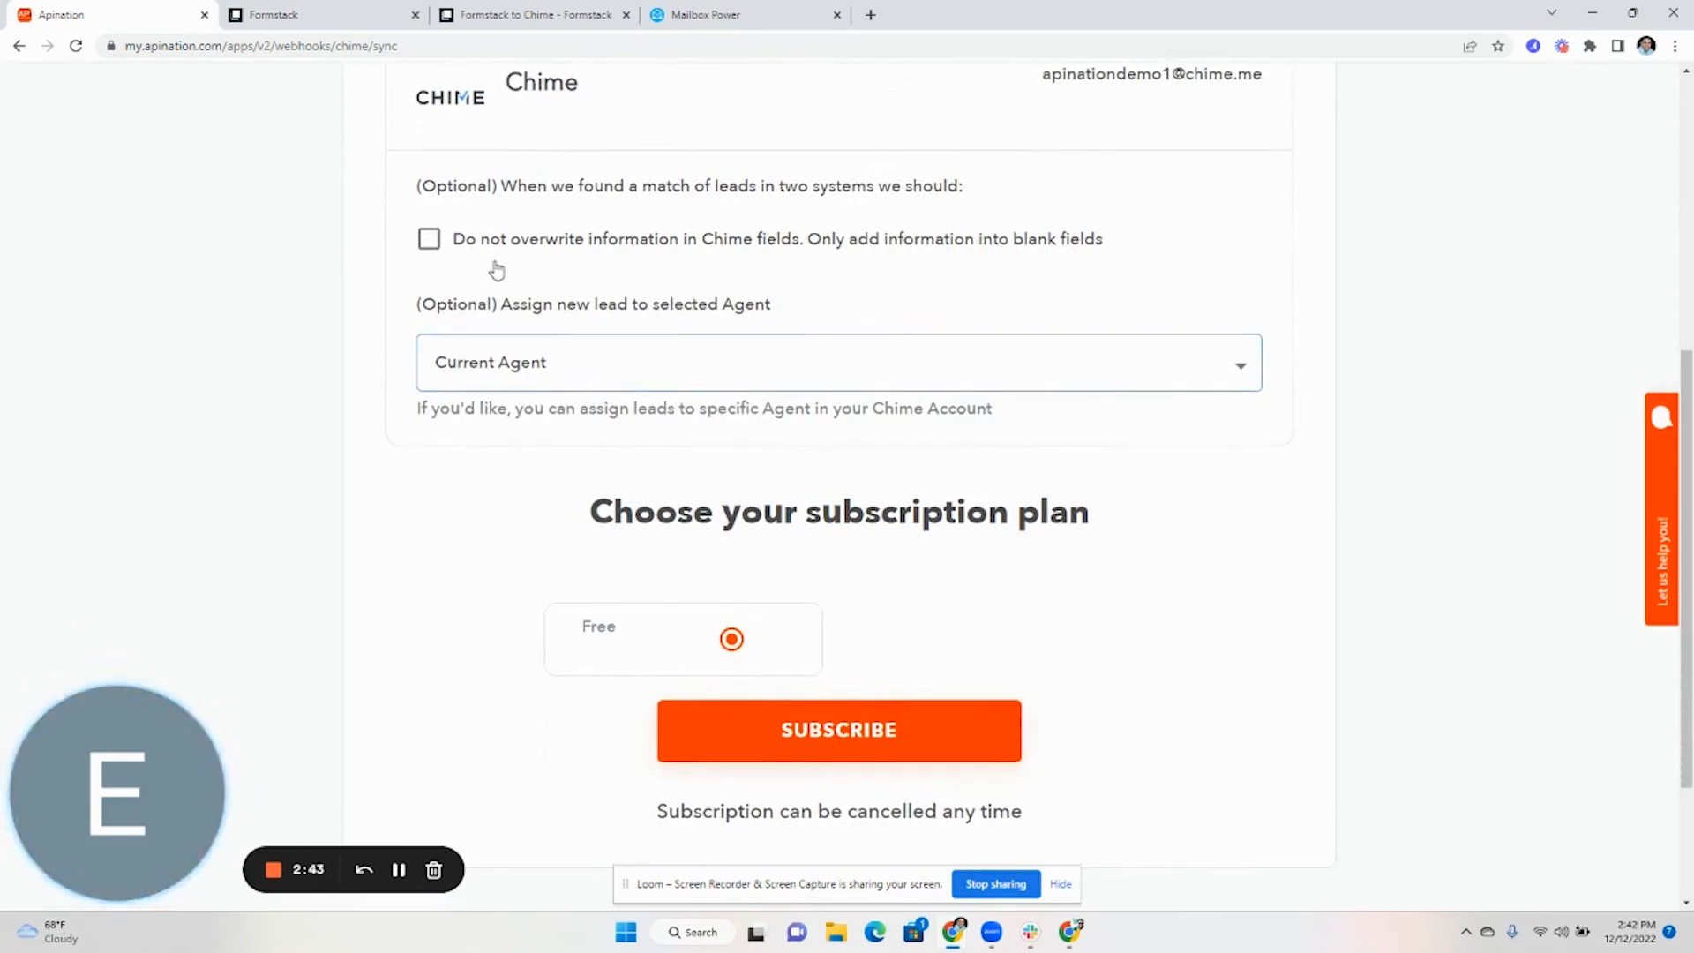
{"action": "left_click", "coordinate": [669, 355]}
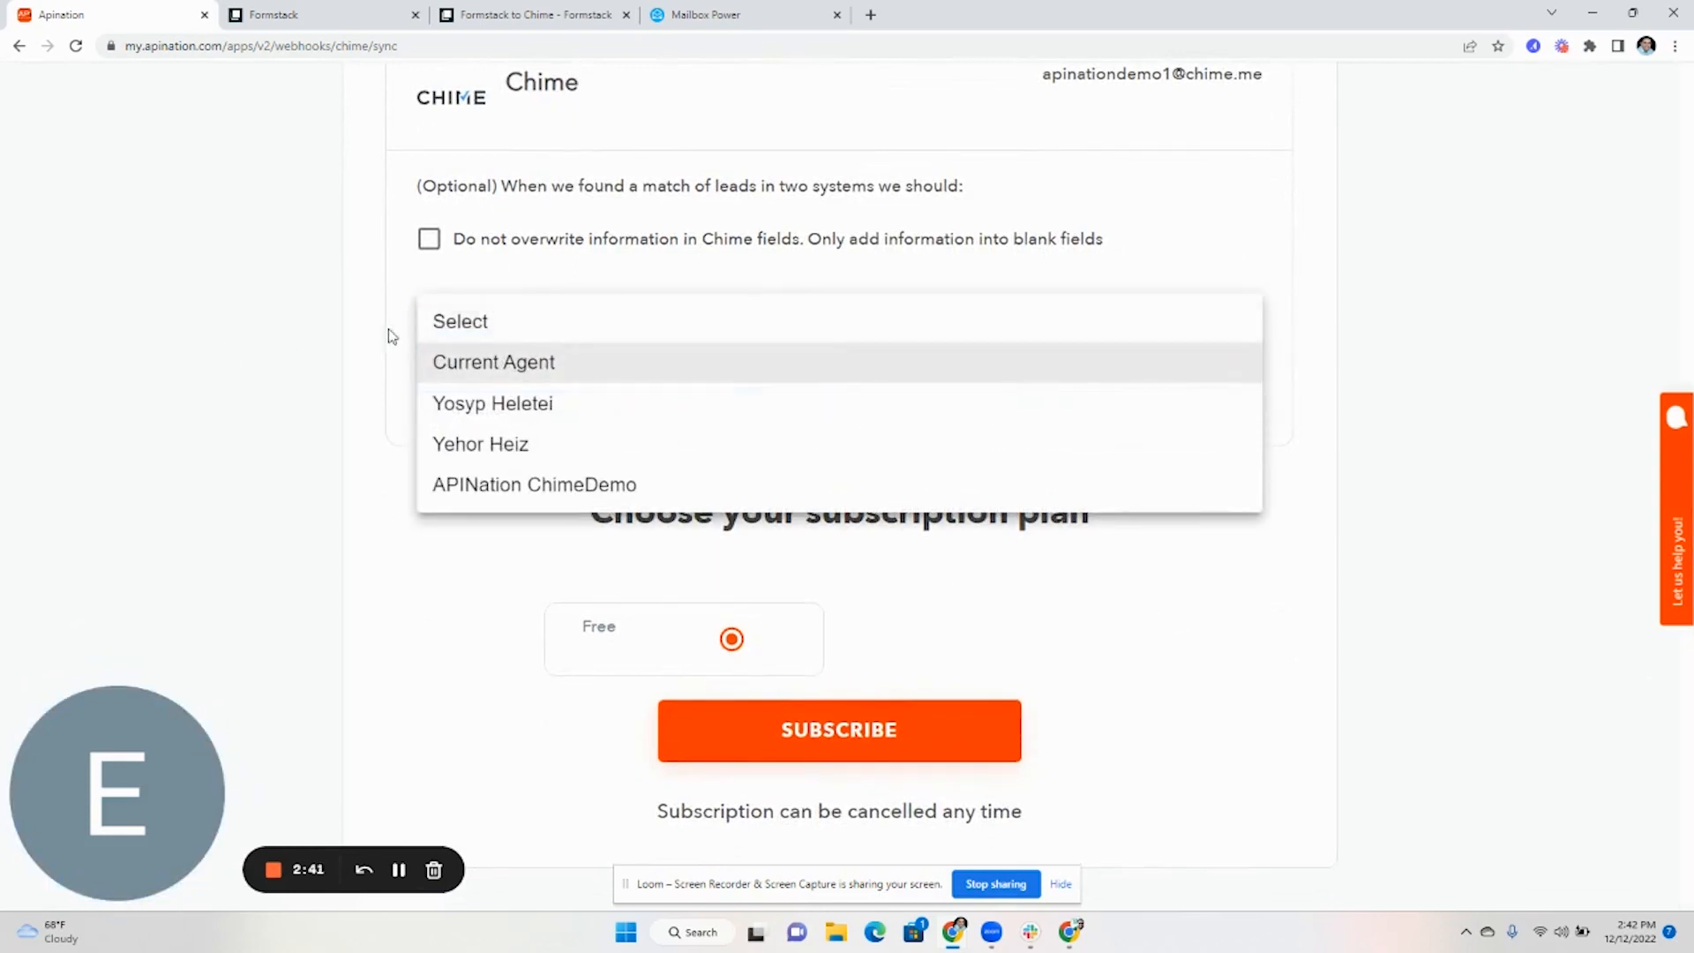
{"action": "left_click", "coordinate": [269, 377]}
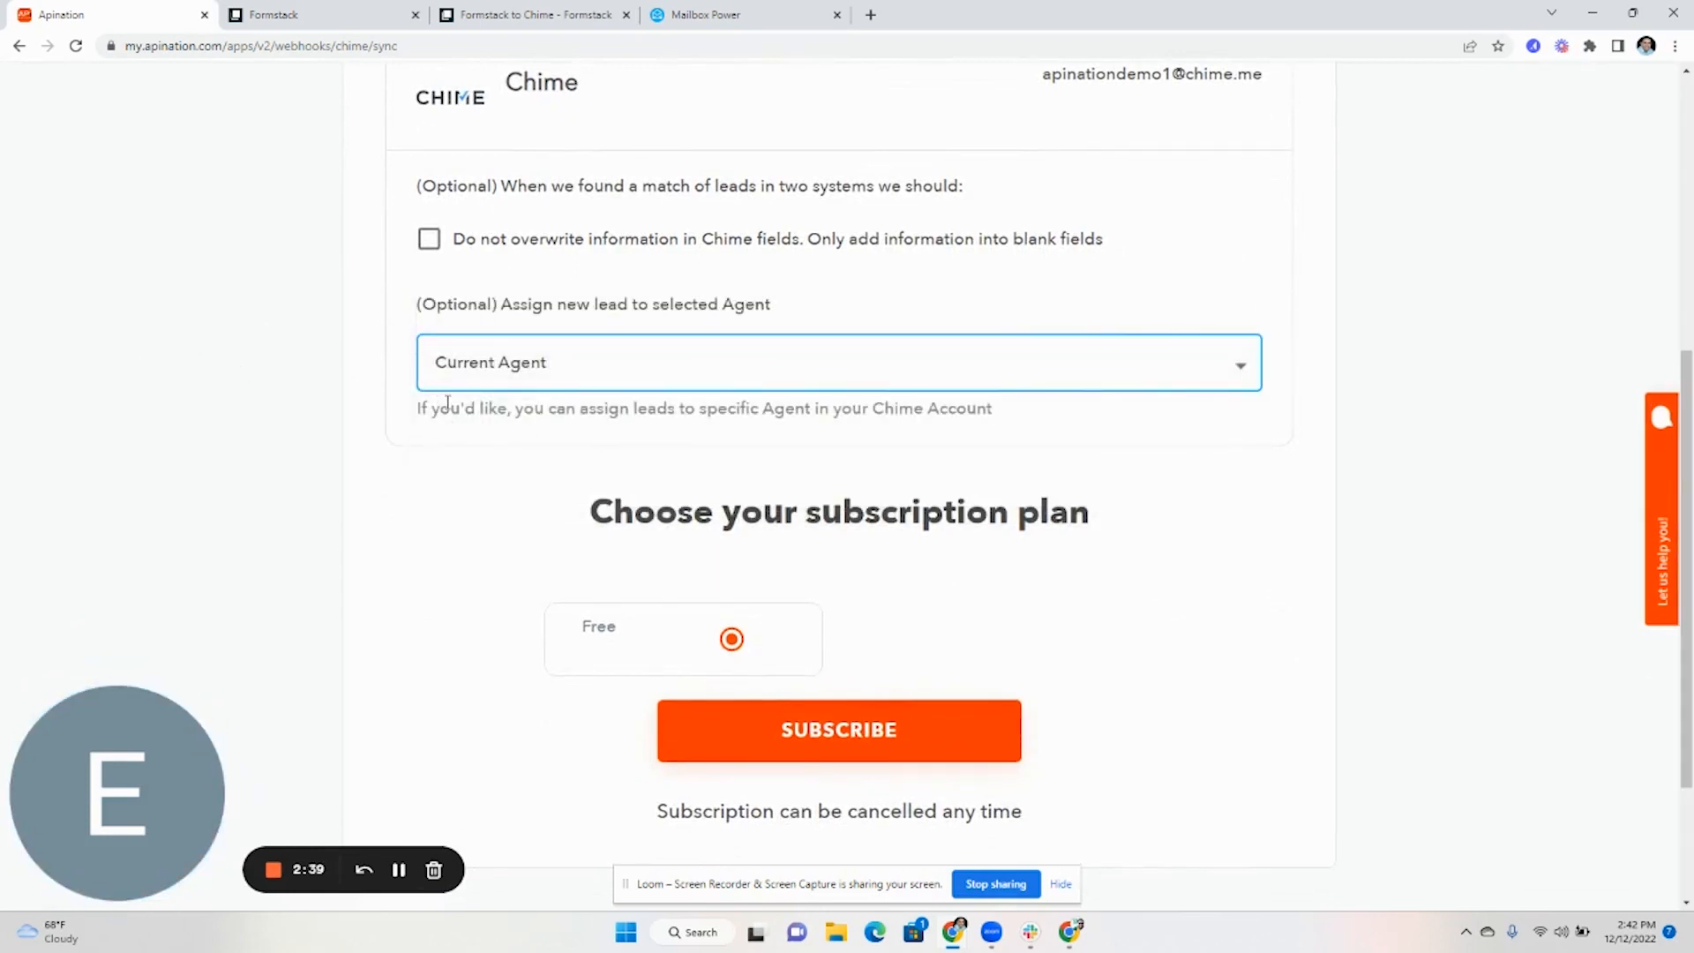
{"action": "left_click", "coordinate": [823, 757]}
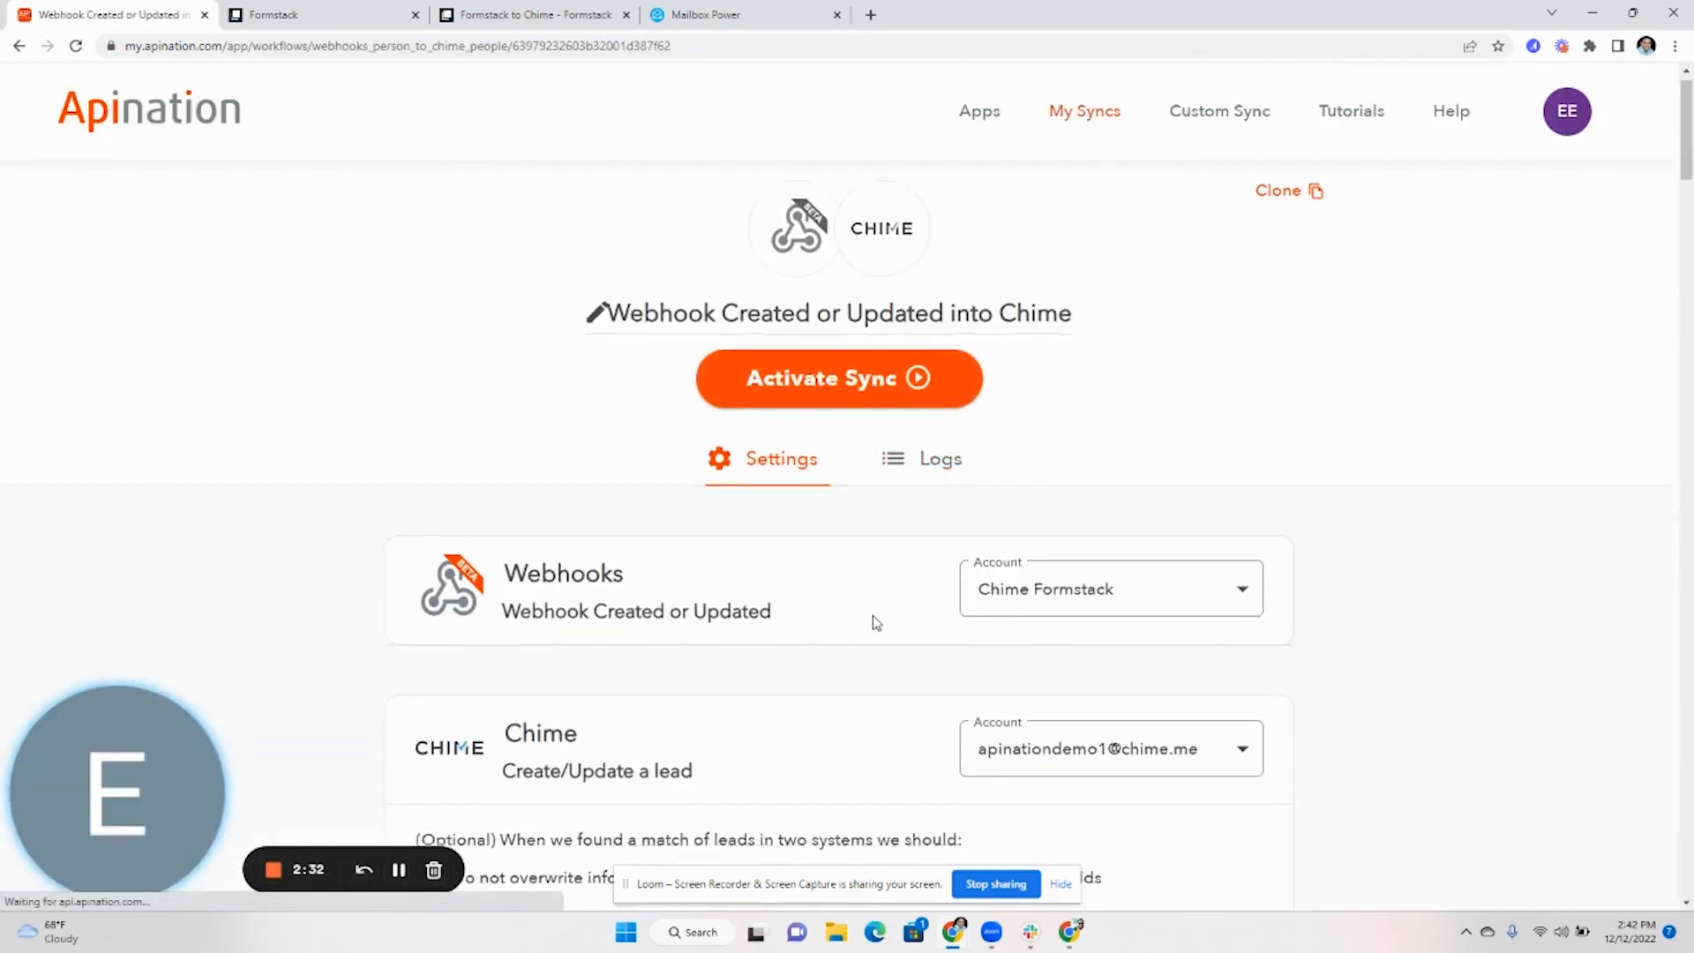
Map Chime's First name and Last name to Name.first and Name.last
{"action": "scroll", "coordinate": [874, 621], "scroll_direction": "down", "scroll_amount": 9}
{"action": "scroll", "coordinate": [803, 633], "scroll_direction": "down", "scroll_amount": 9}
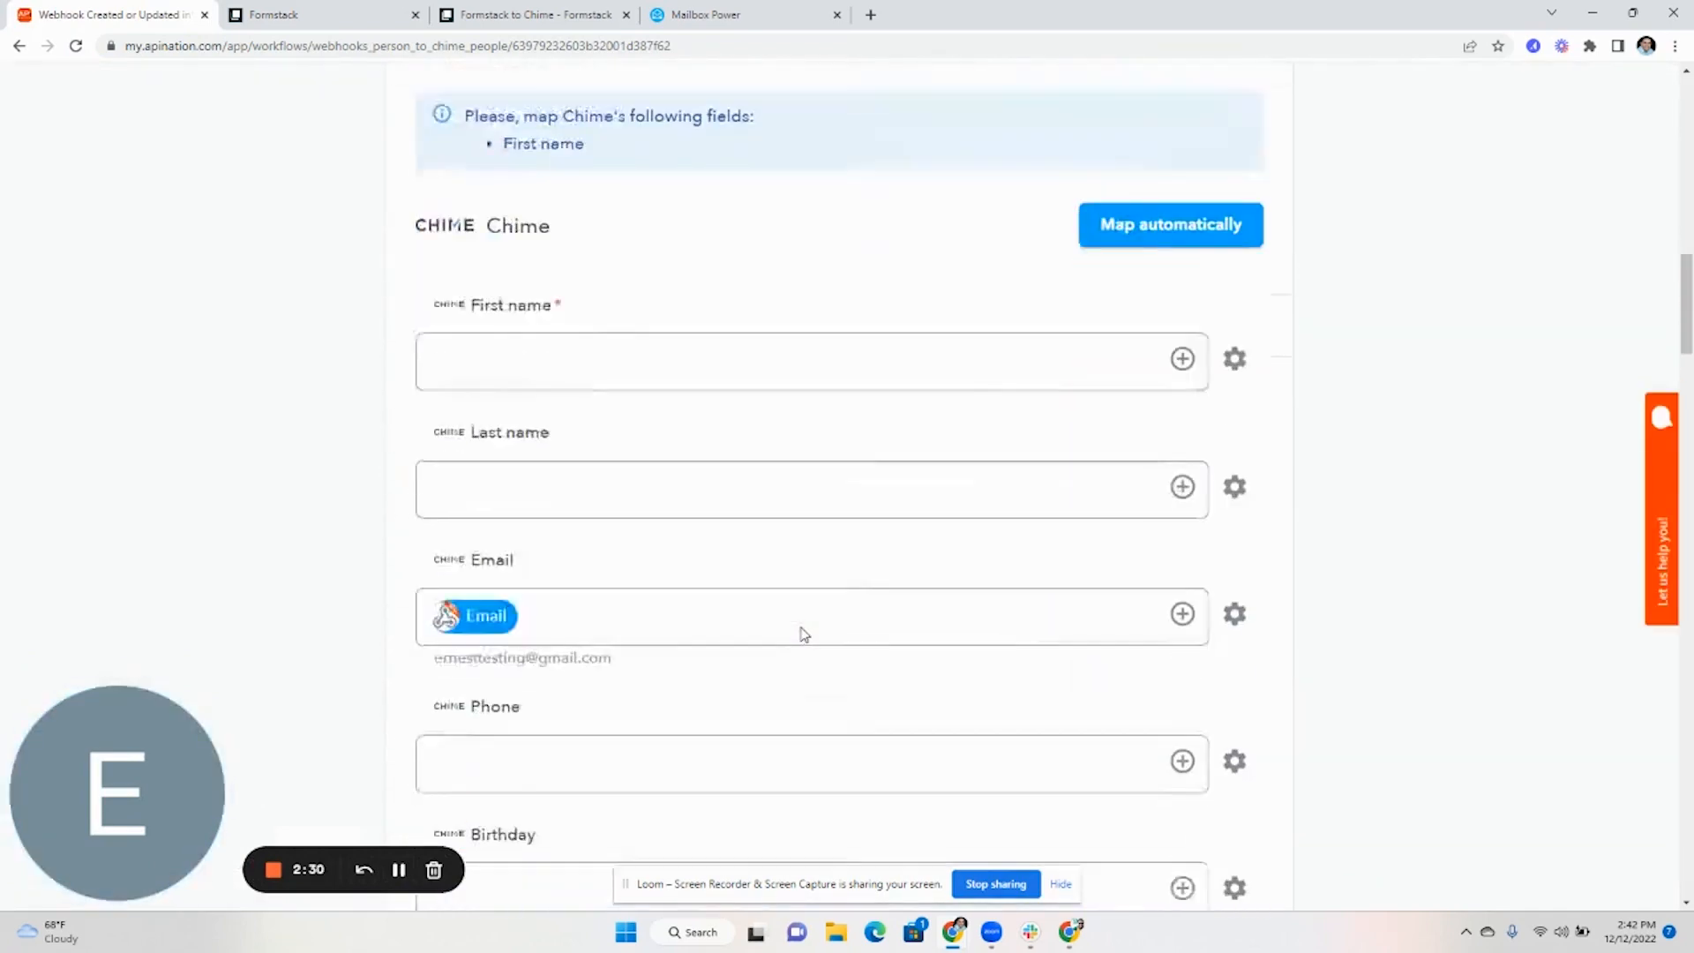
{"action": "left_click", "coordinate": [875, 408]}
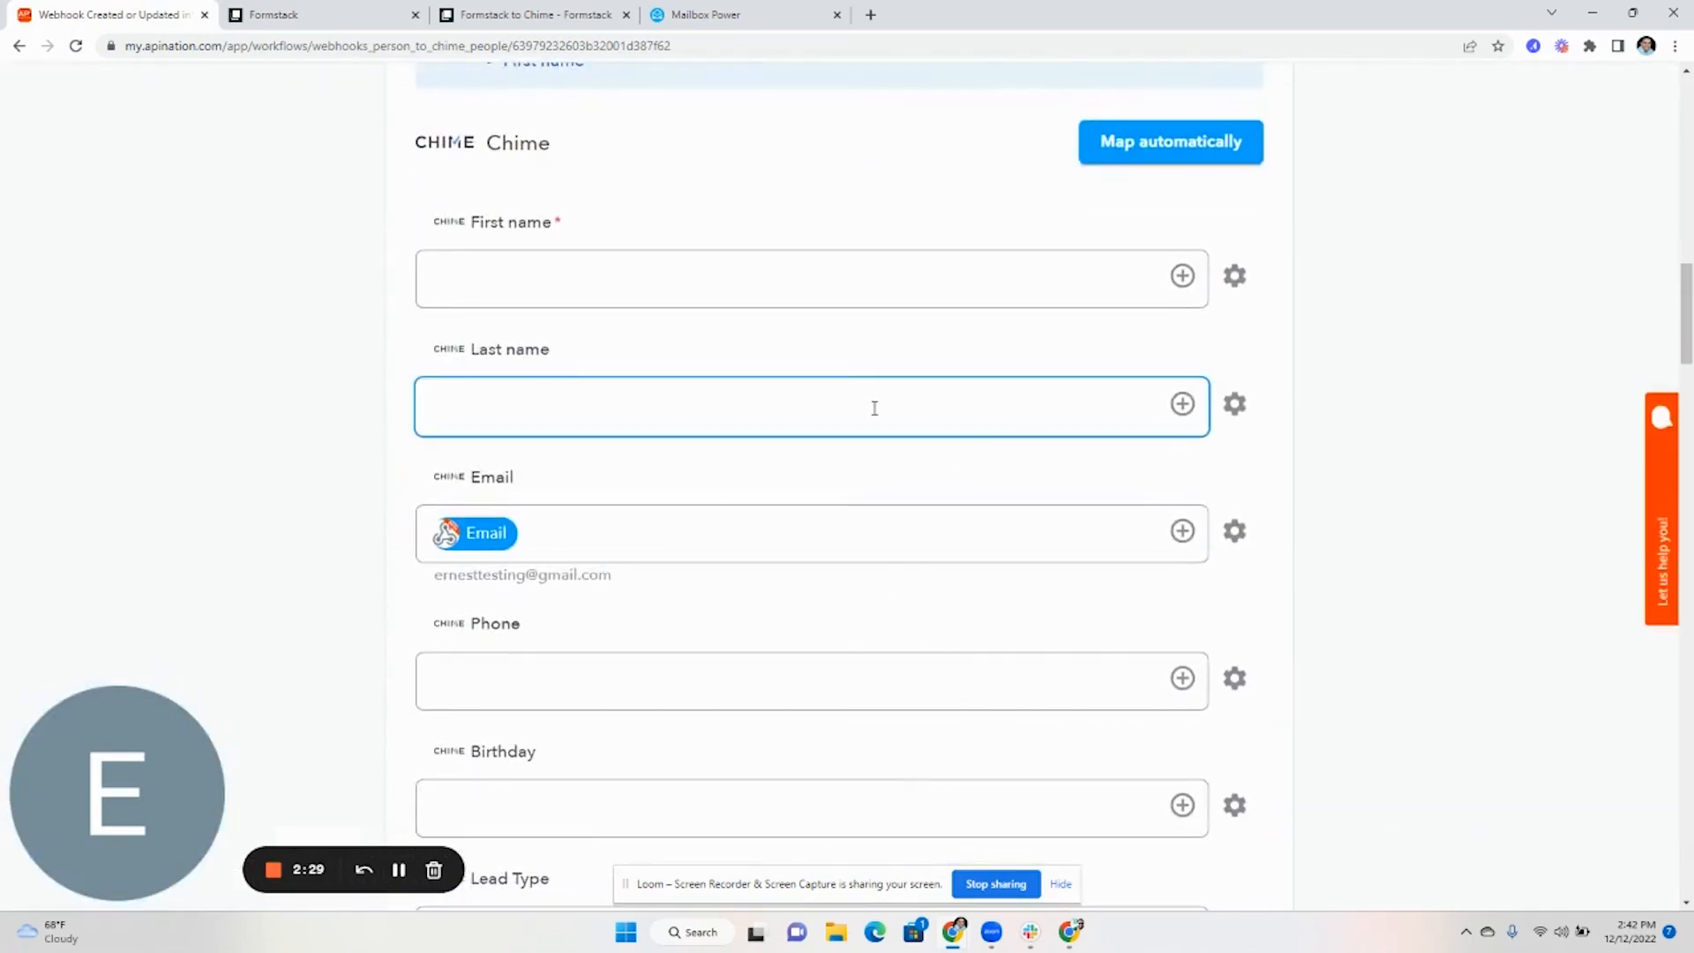
{"action": "left_click", "coordinate": [1183, 277]}
{"action": "scroll", "coordinate": [586, 582], "scroll_direction": "down", "scroll_amount": 3}
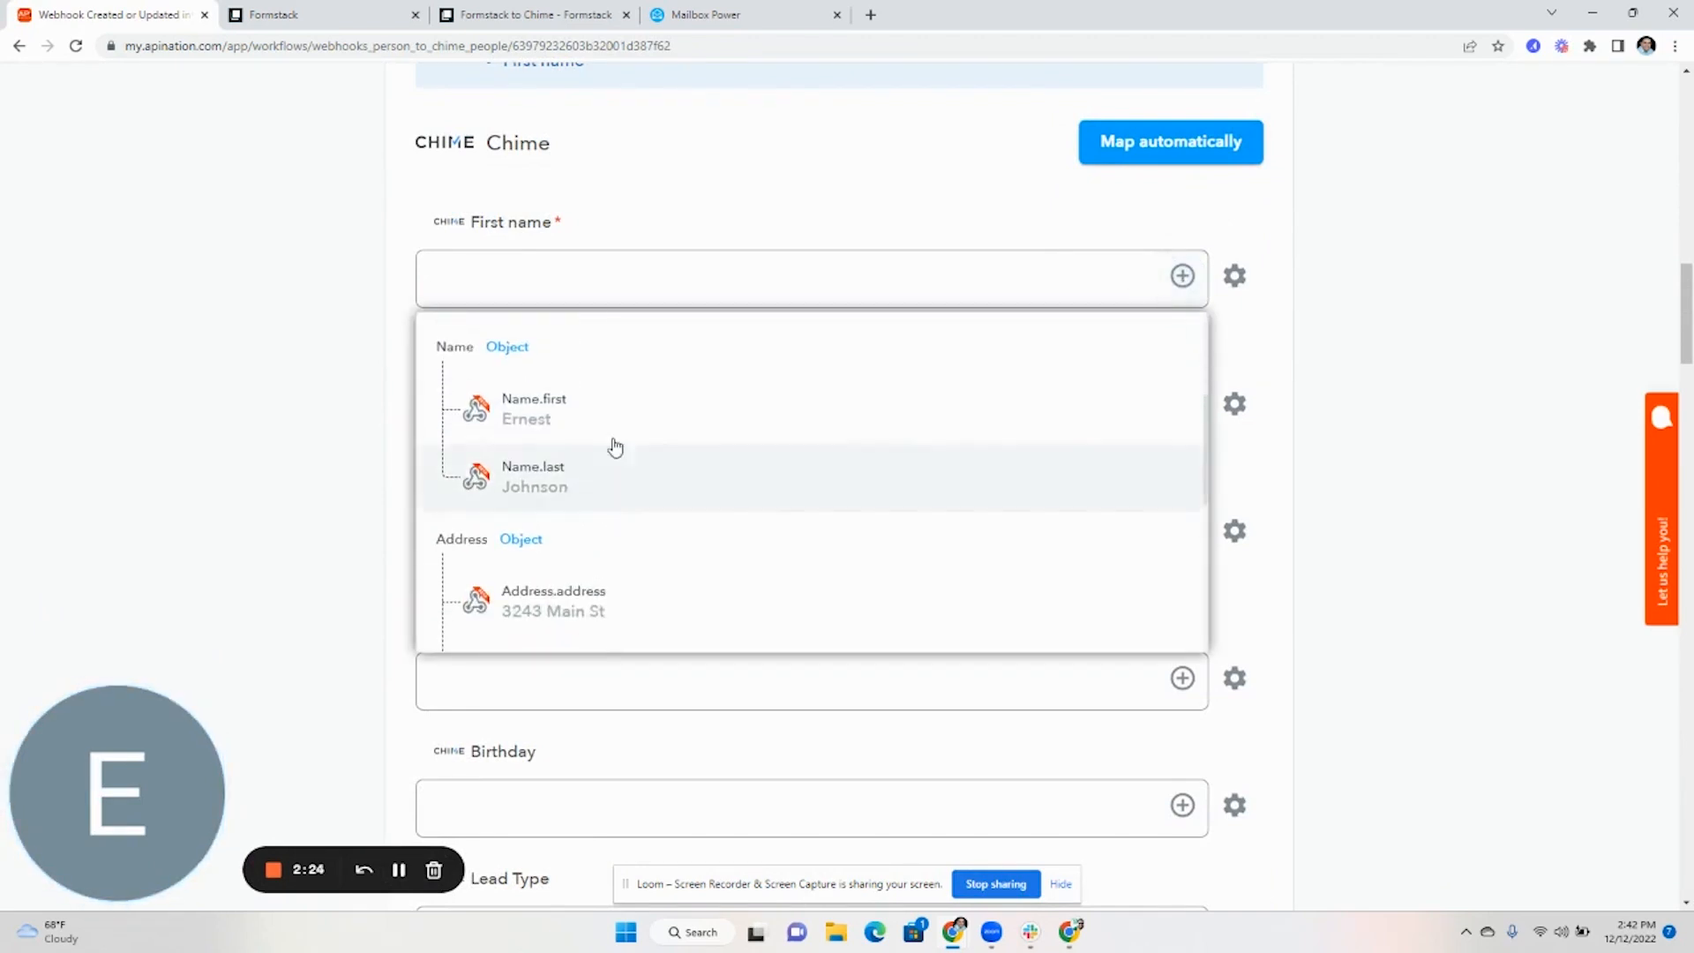
{"action": "left_click", "coordinate": [616, 427]}
{"action": "left_click", "coordinate": [1182, 427]}
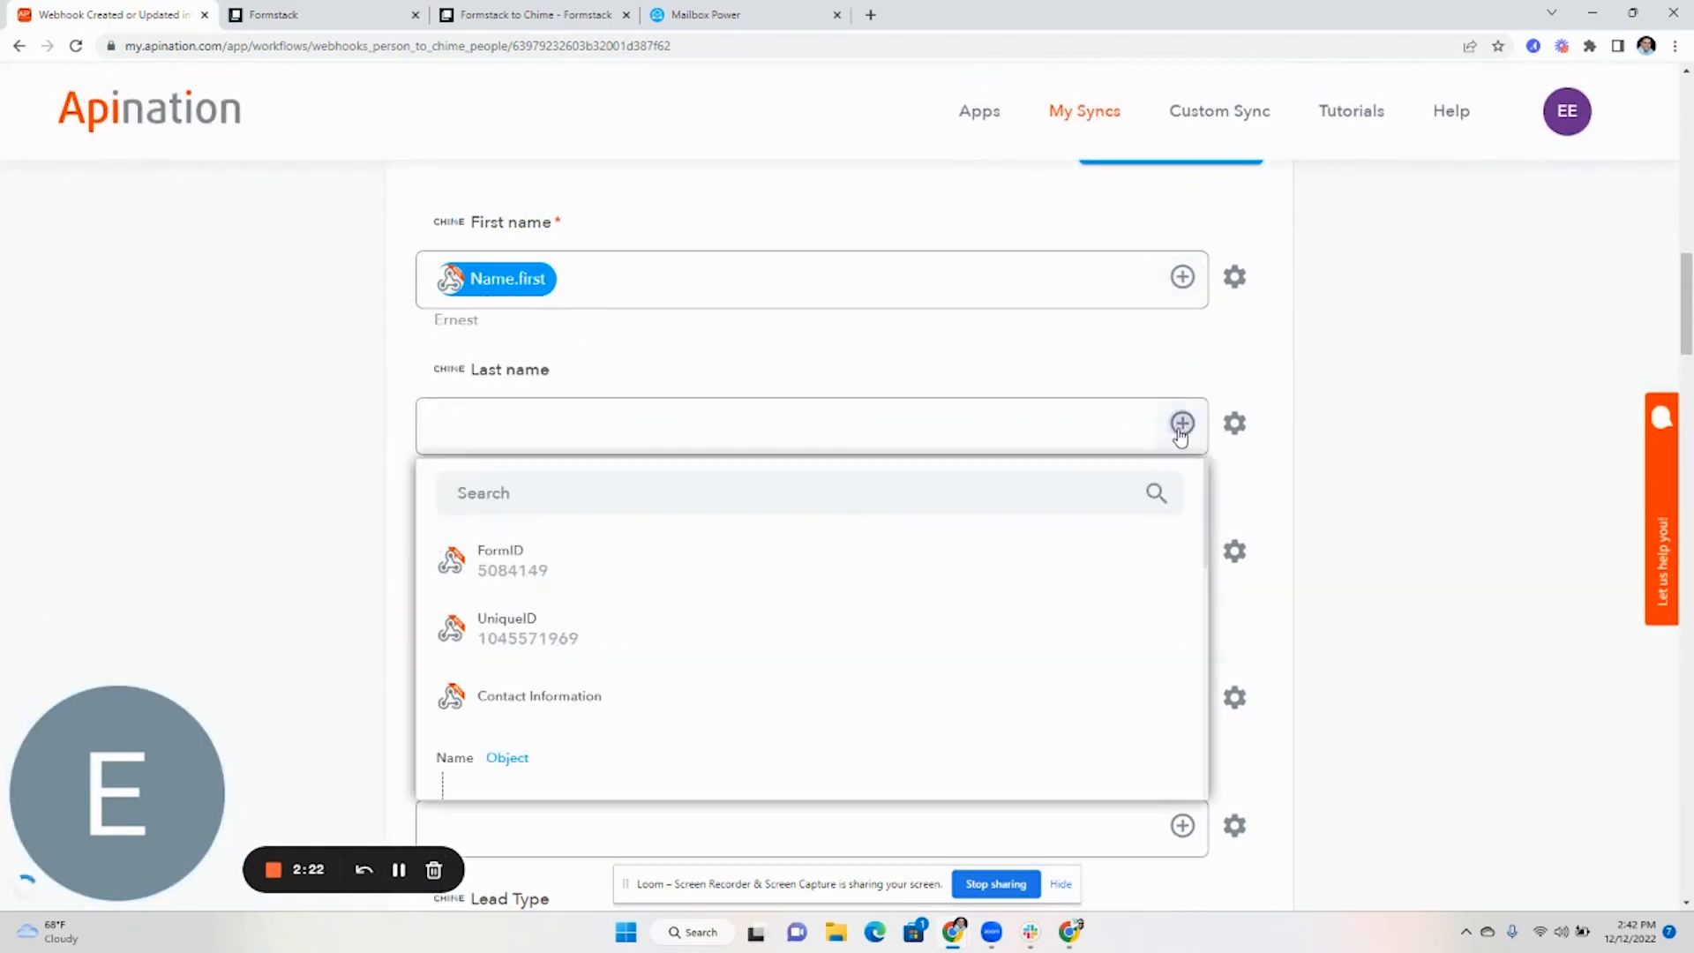
{"action": "scroll", "coordinate": [618, 653], "scroll_direction": "down", "scroll_amount": 3}
{"action": "left_click", "coordinate": [579, 734]}
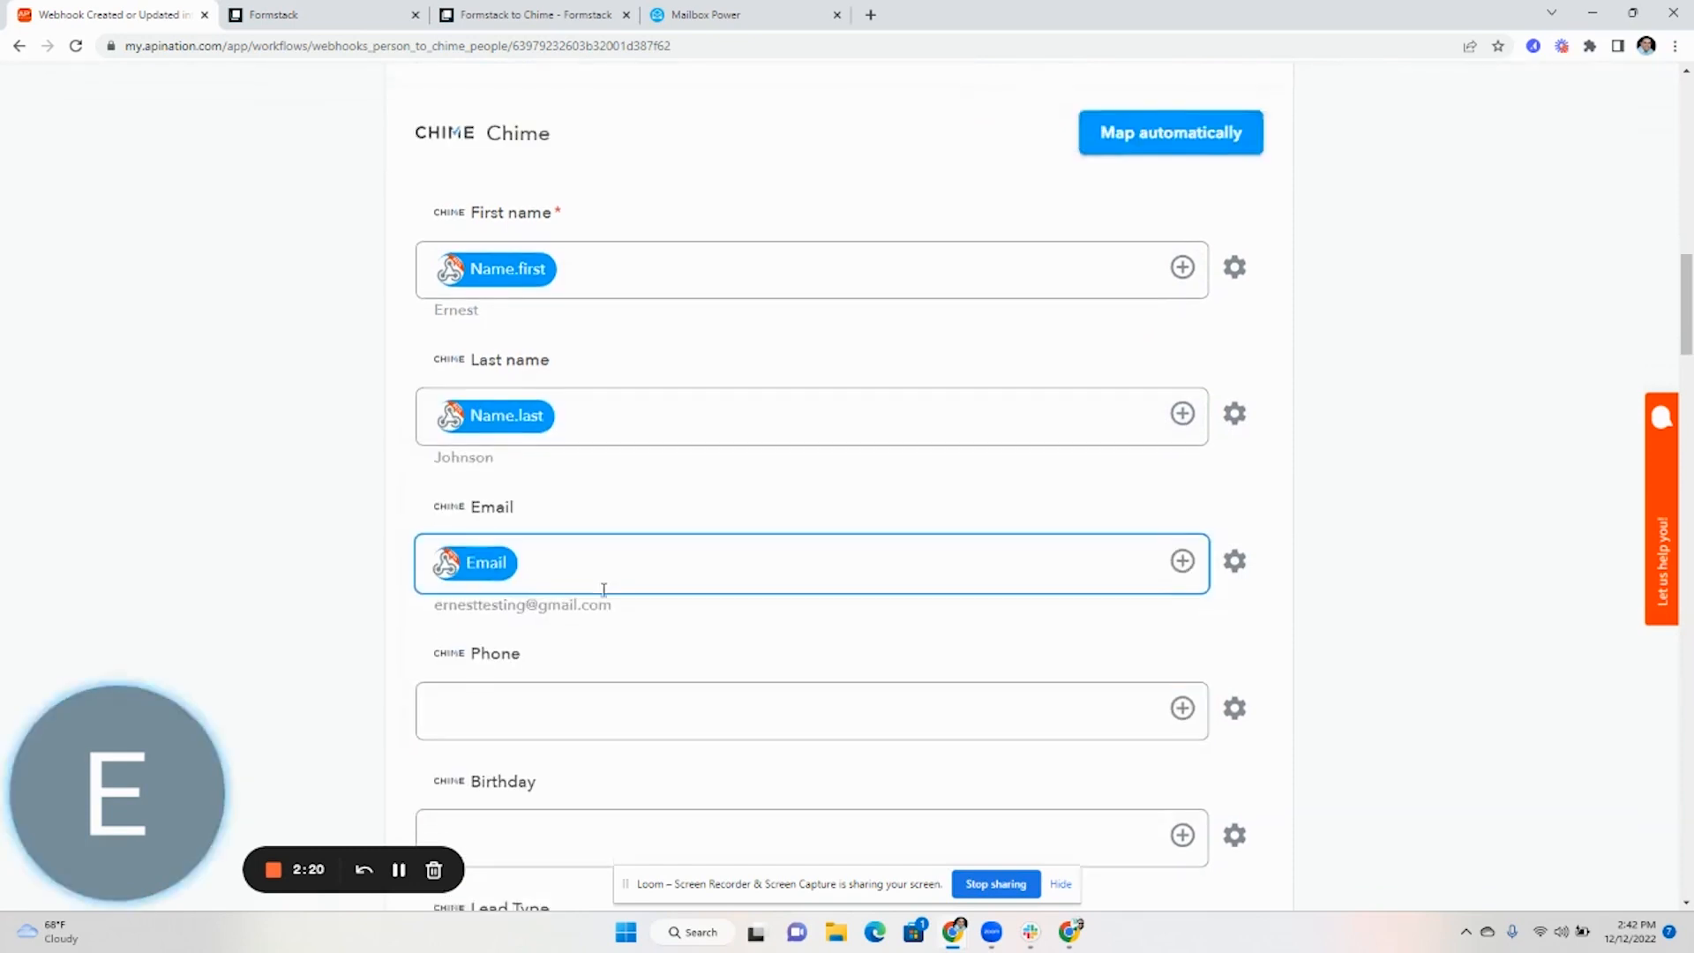
Map Chime's Phone field to the form's Home Phone value
{"action": "scroll", "coordinate": [794, 574], "scroll_direction": "down", "scroll_amount": 3}
{"action": "left_click", "coordinate": [1183, 450]}
{"action": "scroll", "coordinate": [600, 698], "scroll_direction": "down", "scroll_amount": 1}
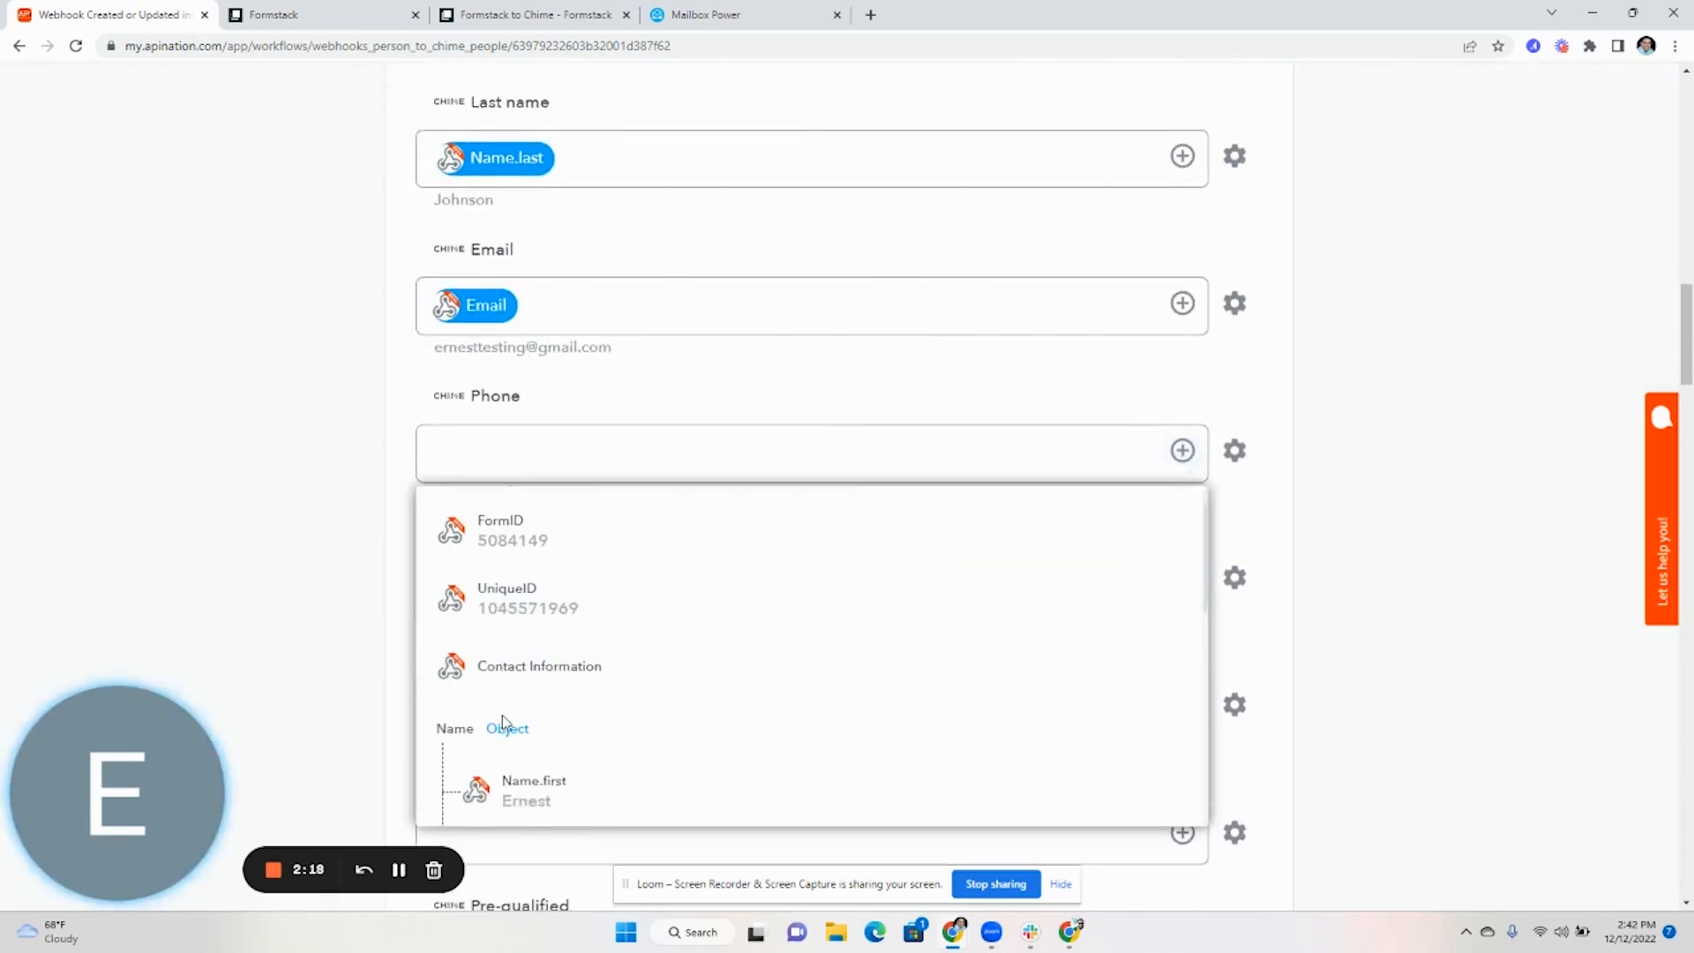
{"action": "scroll", "coordinate": [529, 715], "scroll_direction": "down", "scroll_amount": 3}
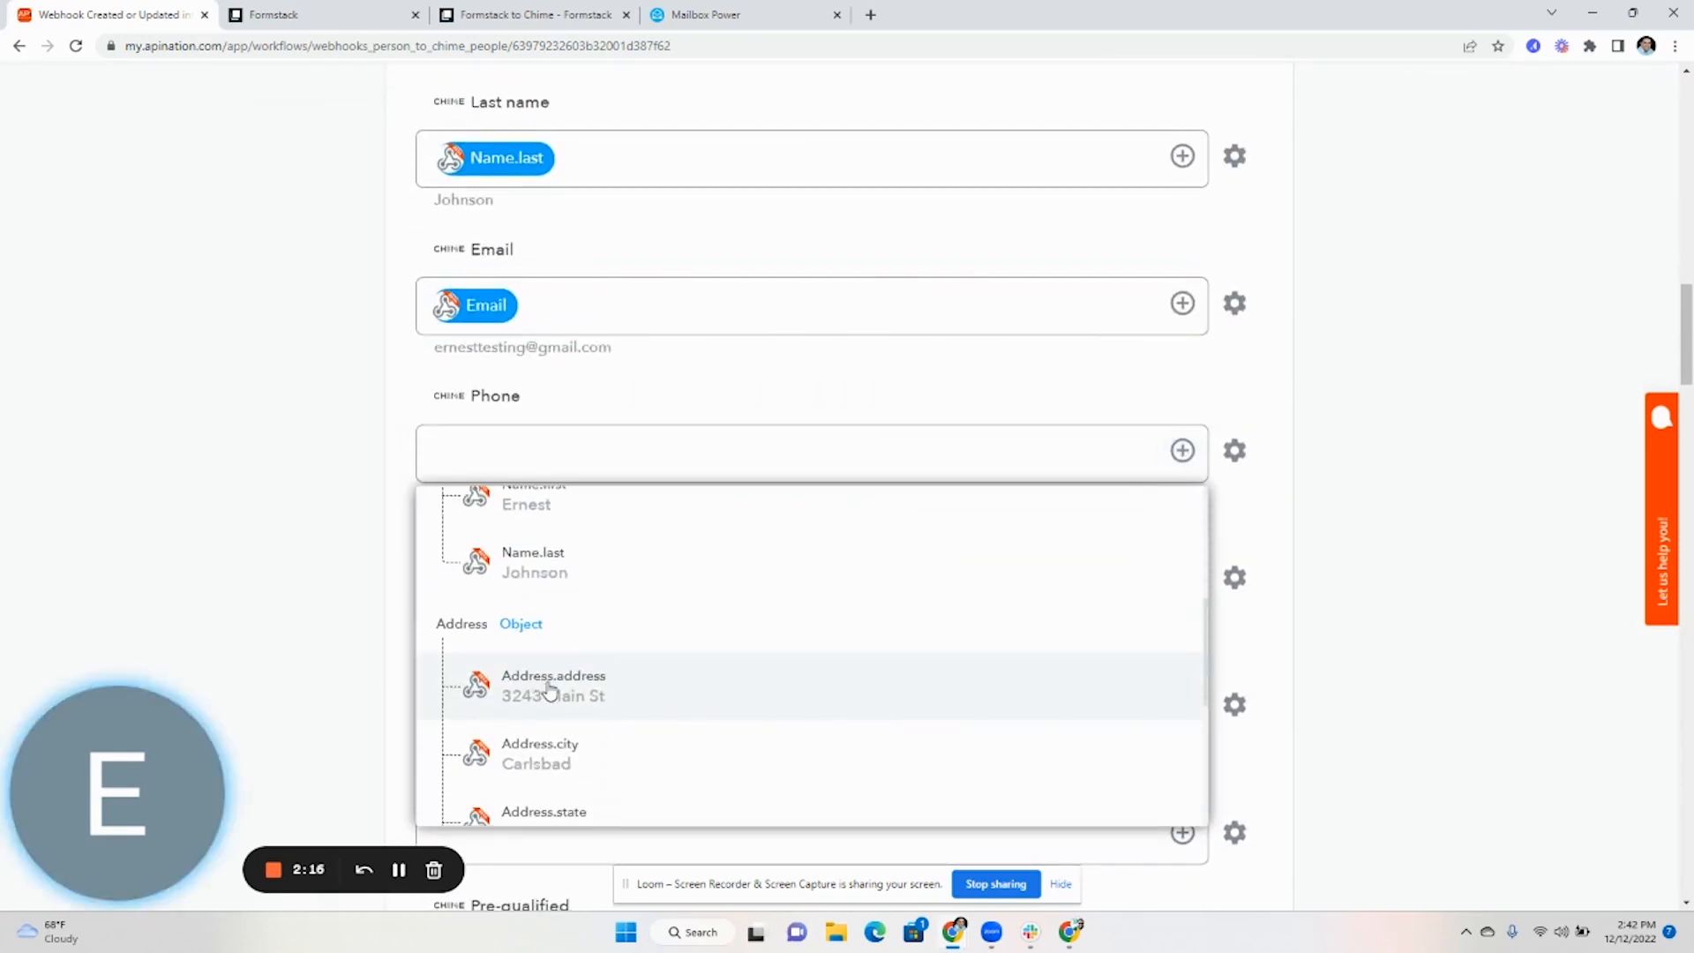
{"action": "scroll", "coordinate": [550, 688], "scroll_direction": "down", "scroll_amount": 4}
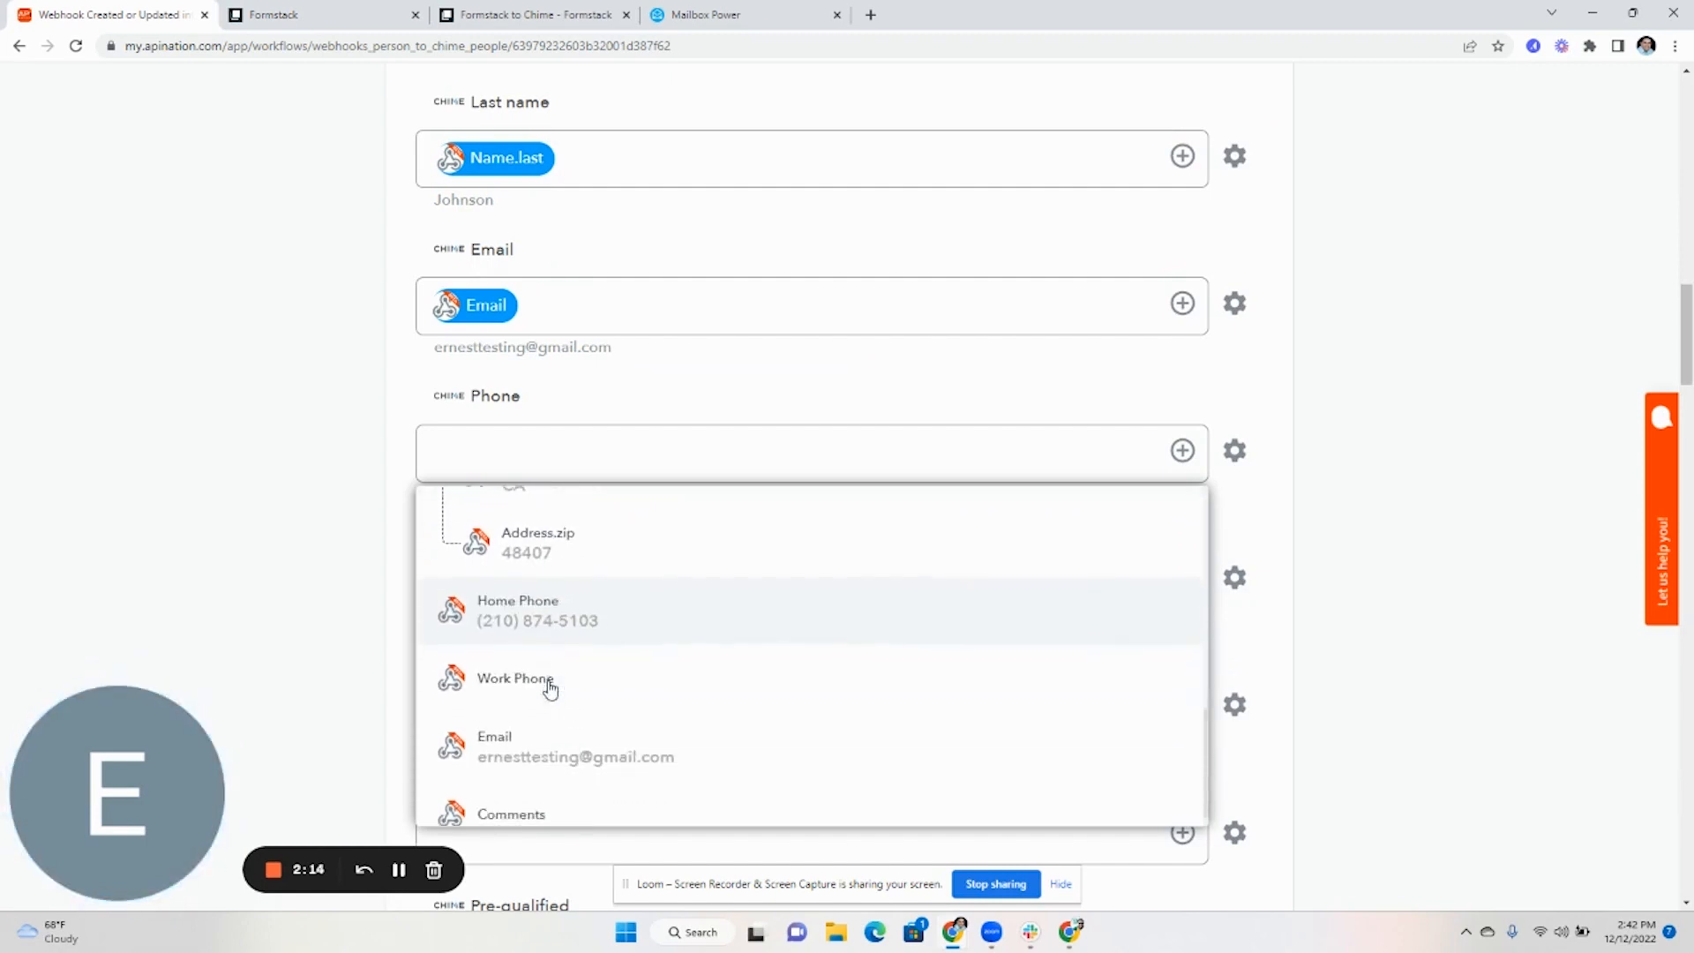
{"action": "left_click", "coordinate": [567, 634]}
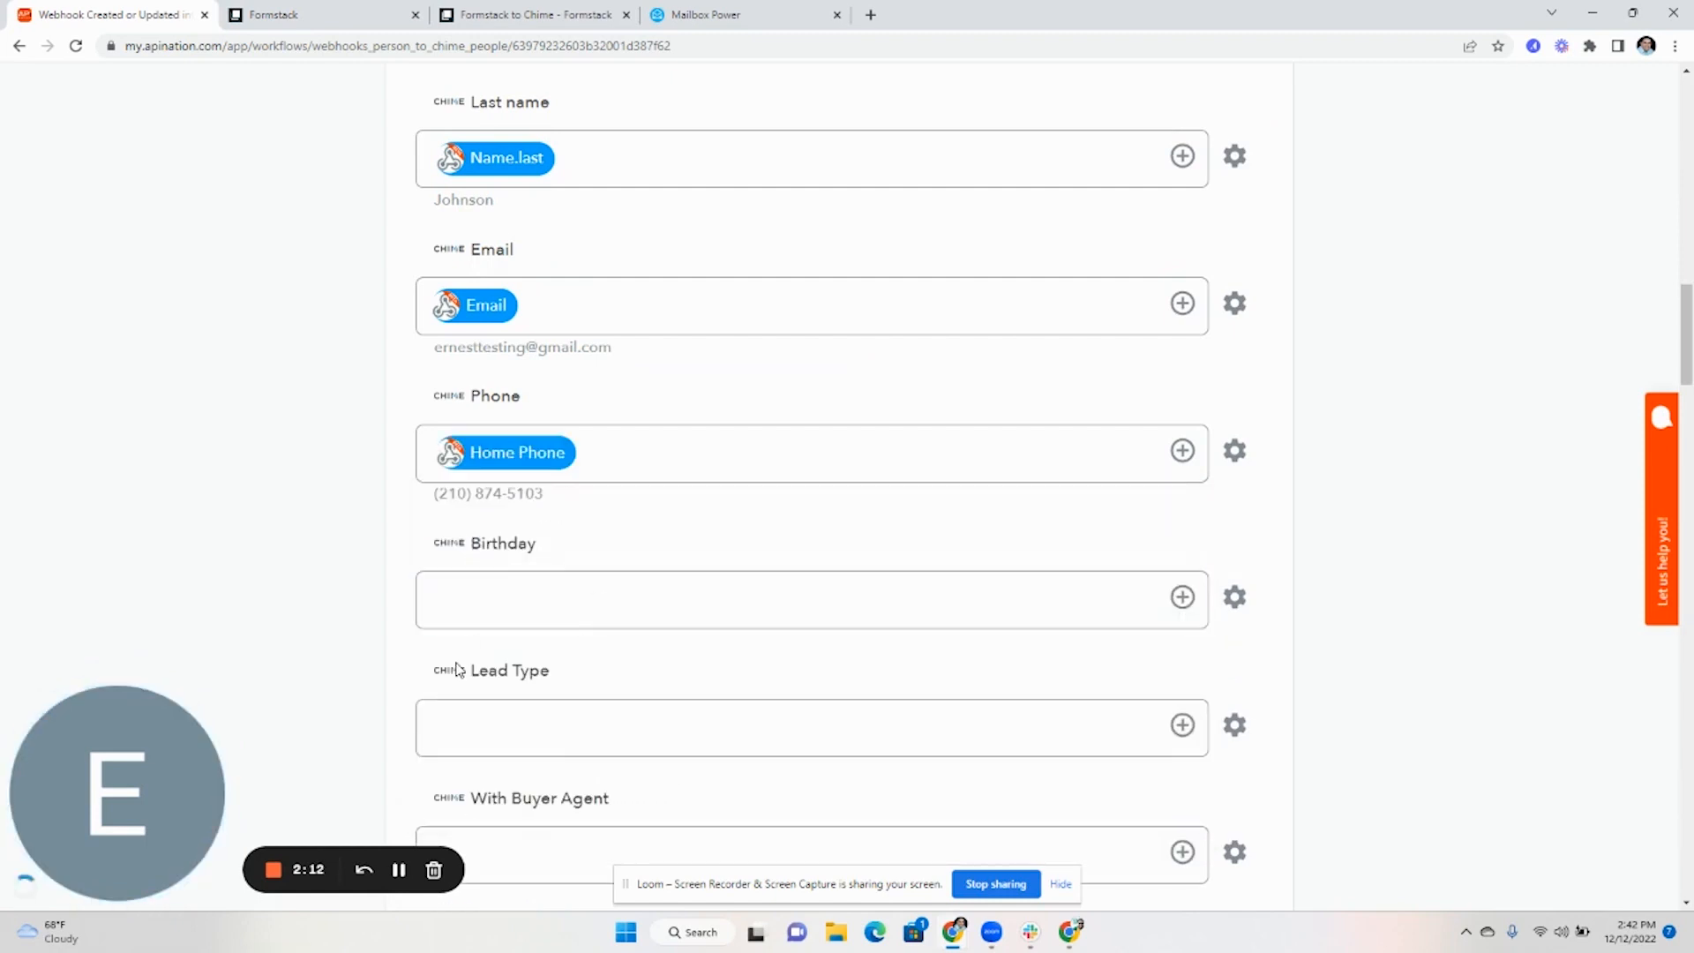
{"action": "scroll", "coordinate": [544, 689], "scroll_direction": "down", "scroll_amount": 10}
{"action": "scroll", "coordinate": [476, 517], "scroll_direction": "up", "scroll_amount": 2}
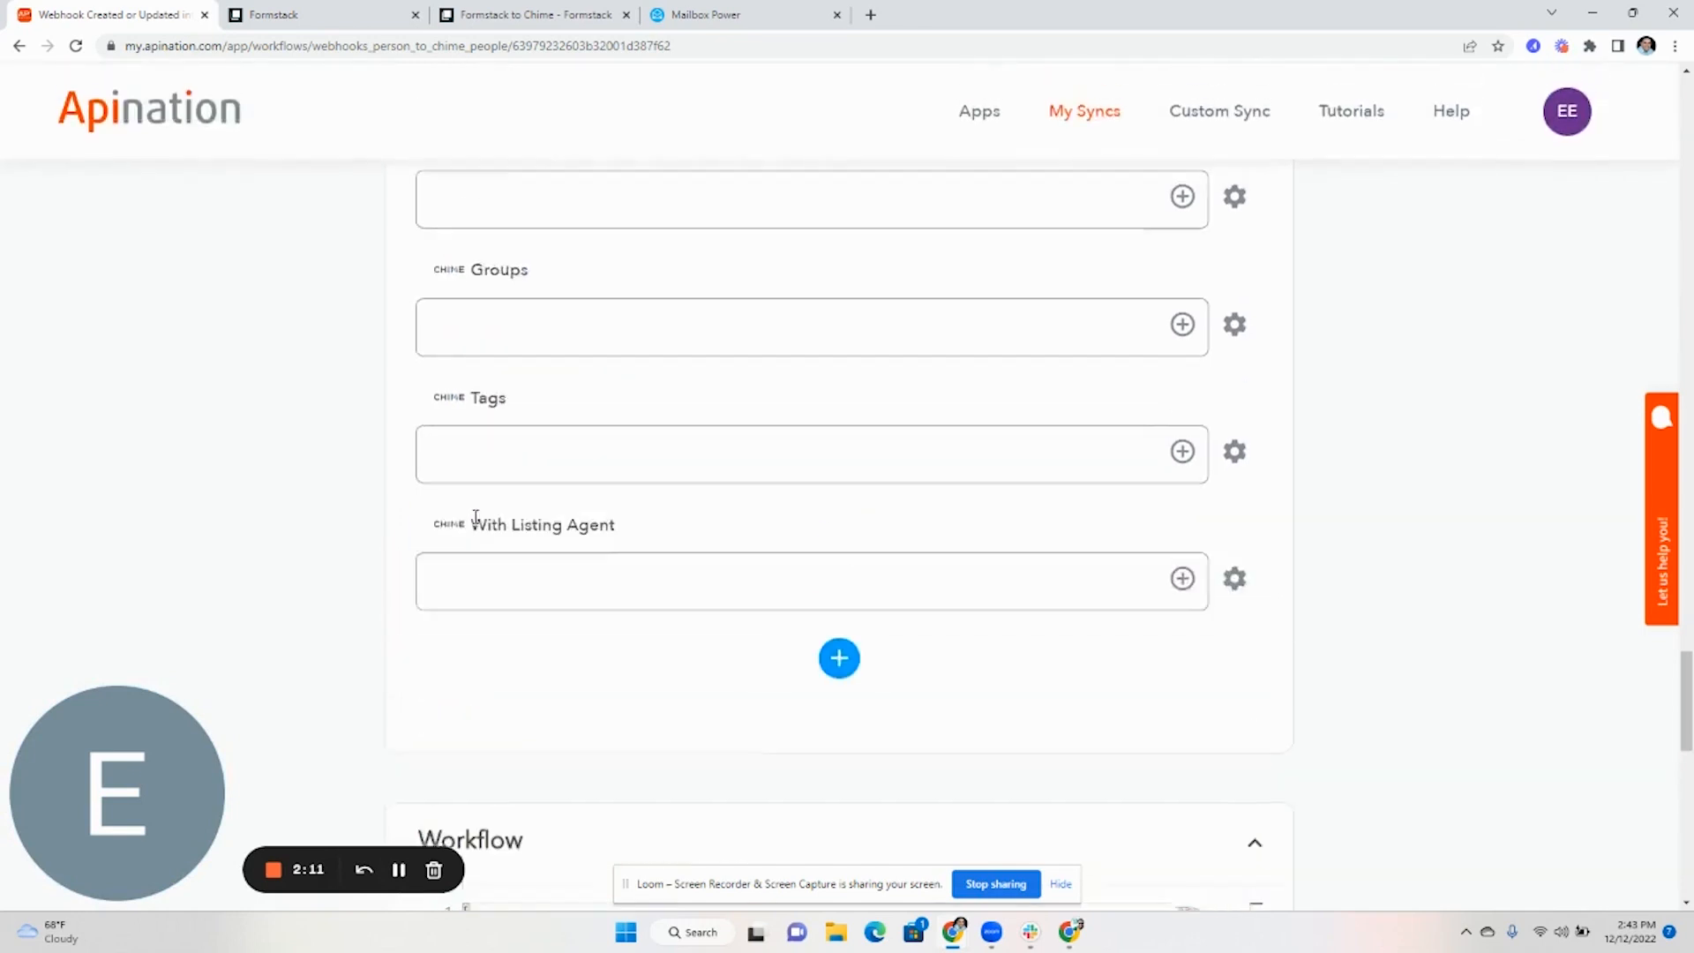
{"action": "scroll", "coordinate": [476, 517], "scroll_direction": "up", "scroll_amount": 5}
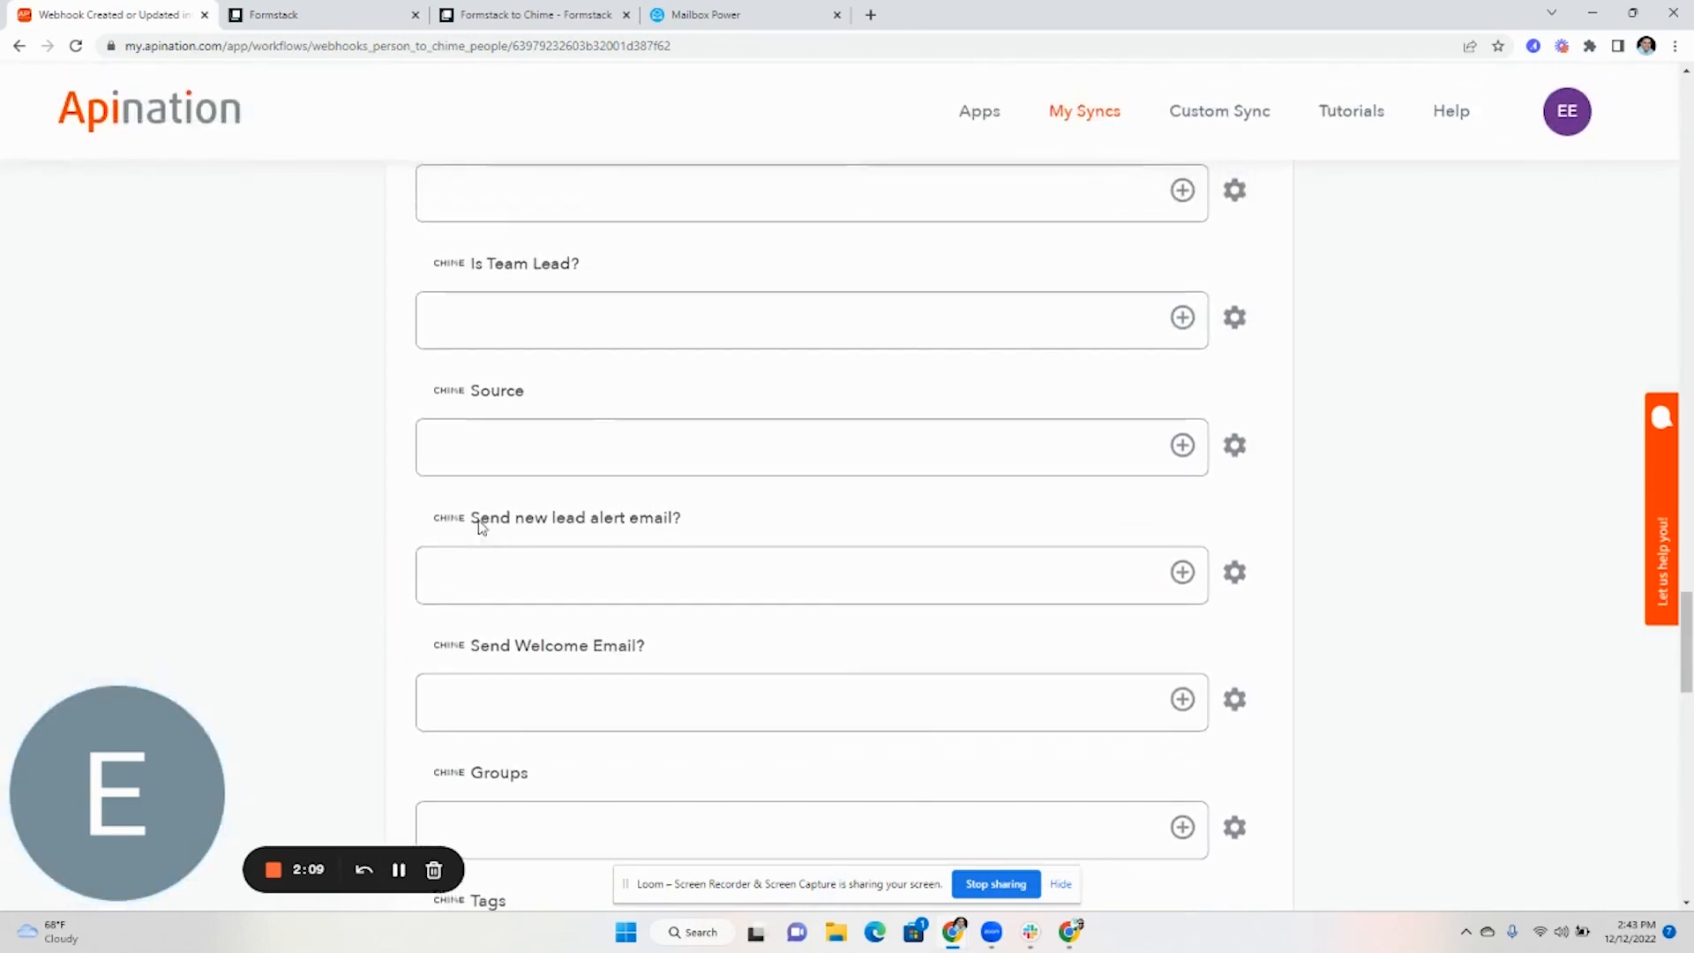
Give Chime's Source field the fixed text 'Formstack' instead of a form field
{"action": "left_click", "coordinate": [1183, 445]}
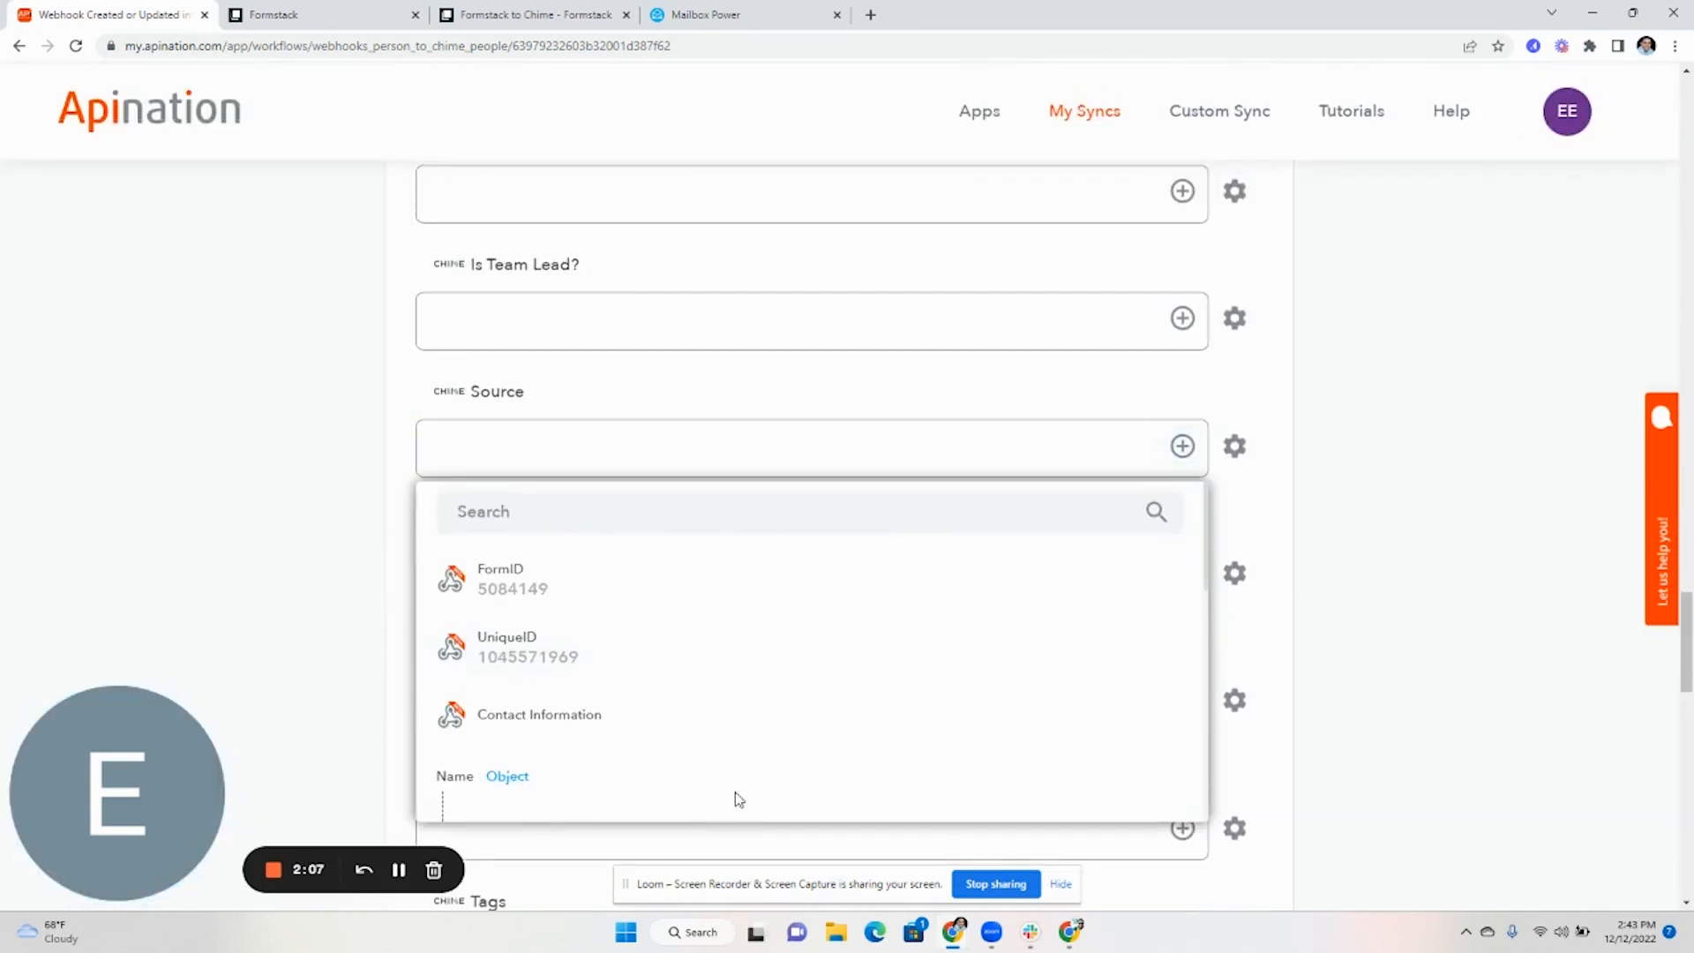
{"action": "scroll", "coordinate": [740, 799], "scroll_direction": "down", "scroll_amount": 1}
{"action": "left_click", "coordinate": [594, 452]}
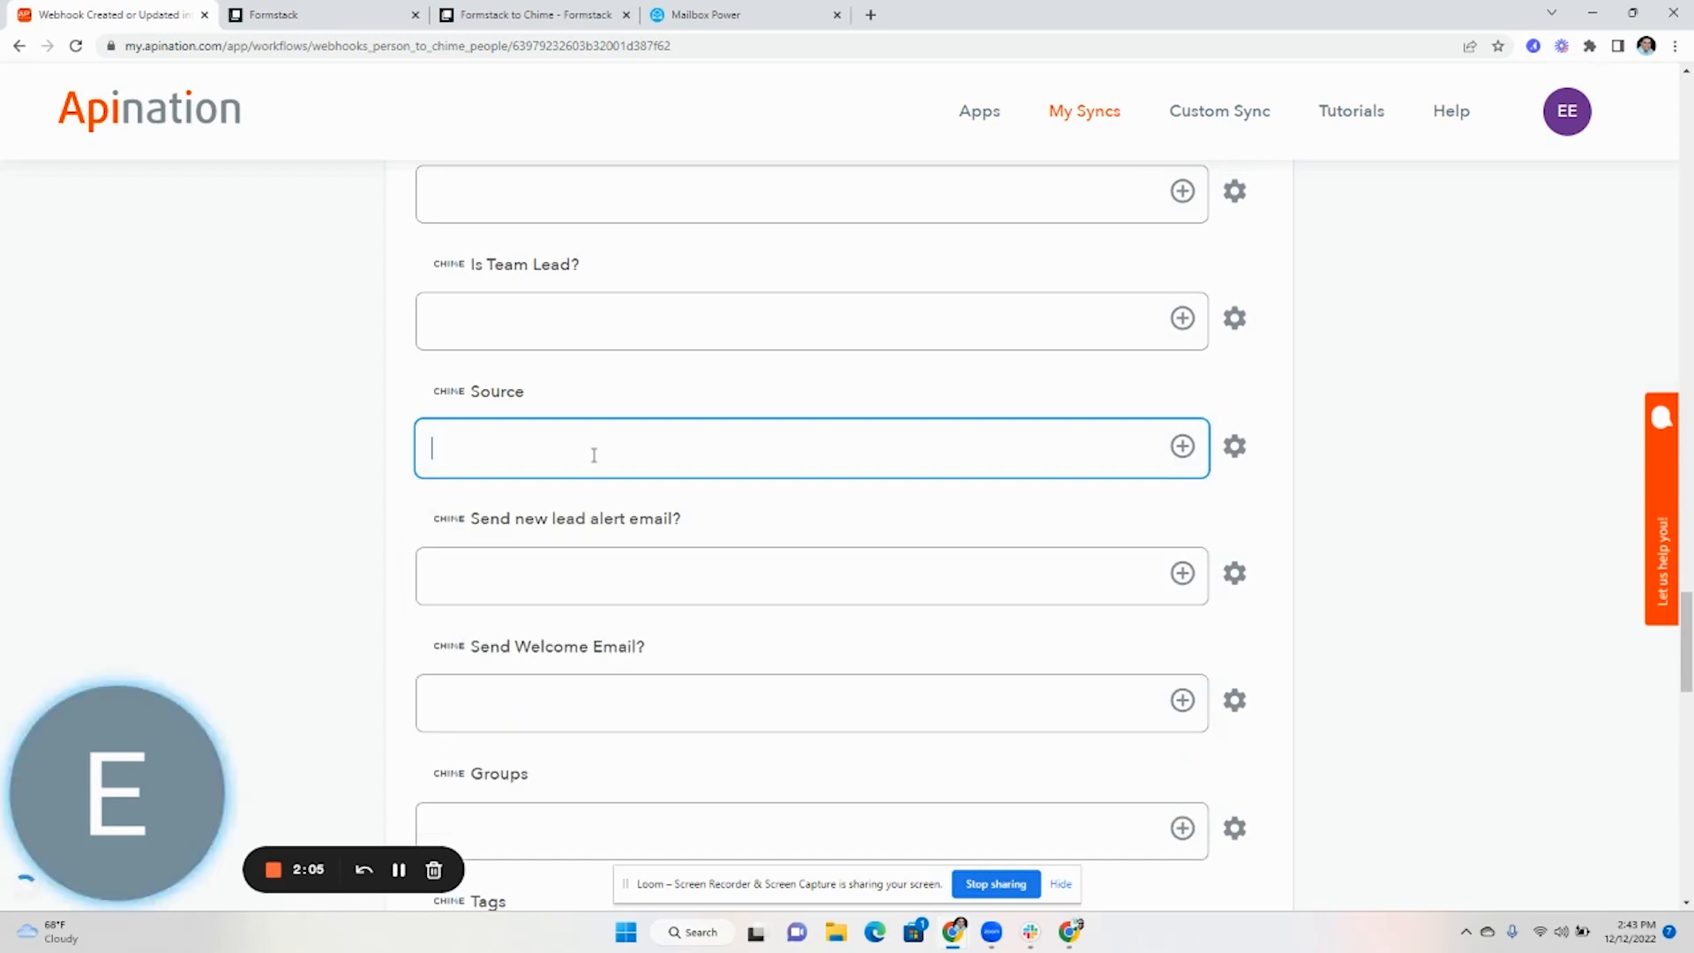
{"action": "type", "text": "Formstack"}
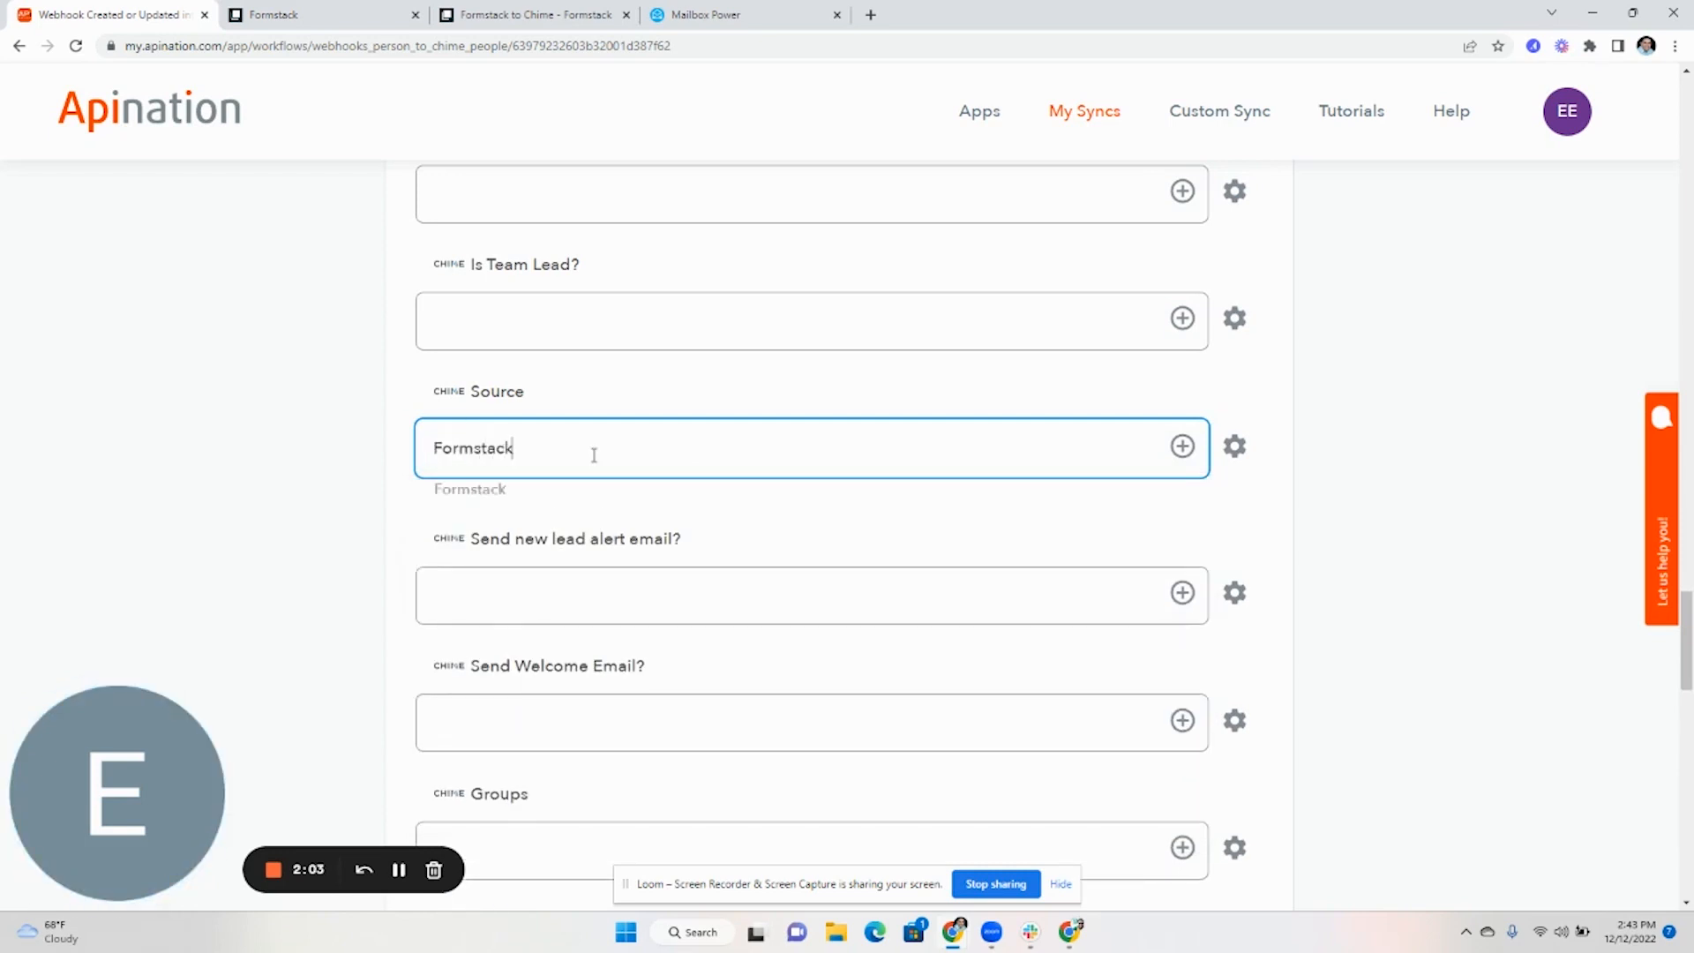
{"action": "left_click", "coordinate": [1330, 541]}
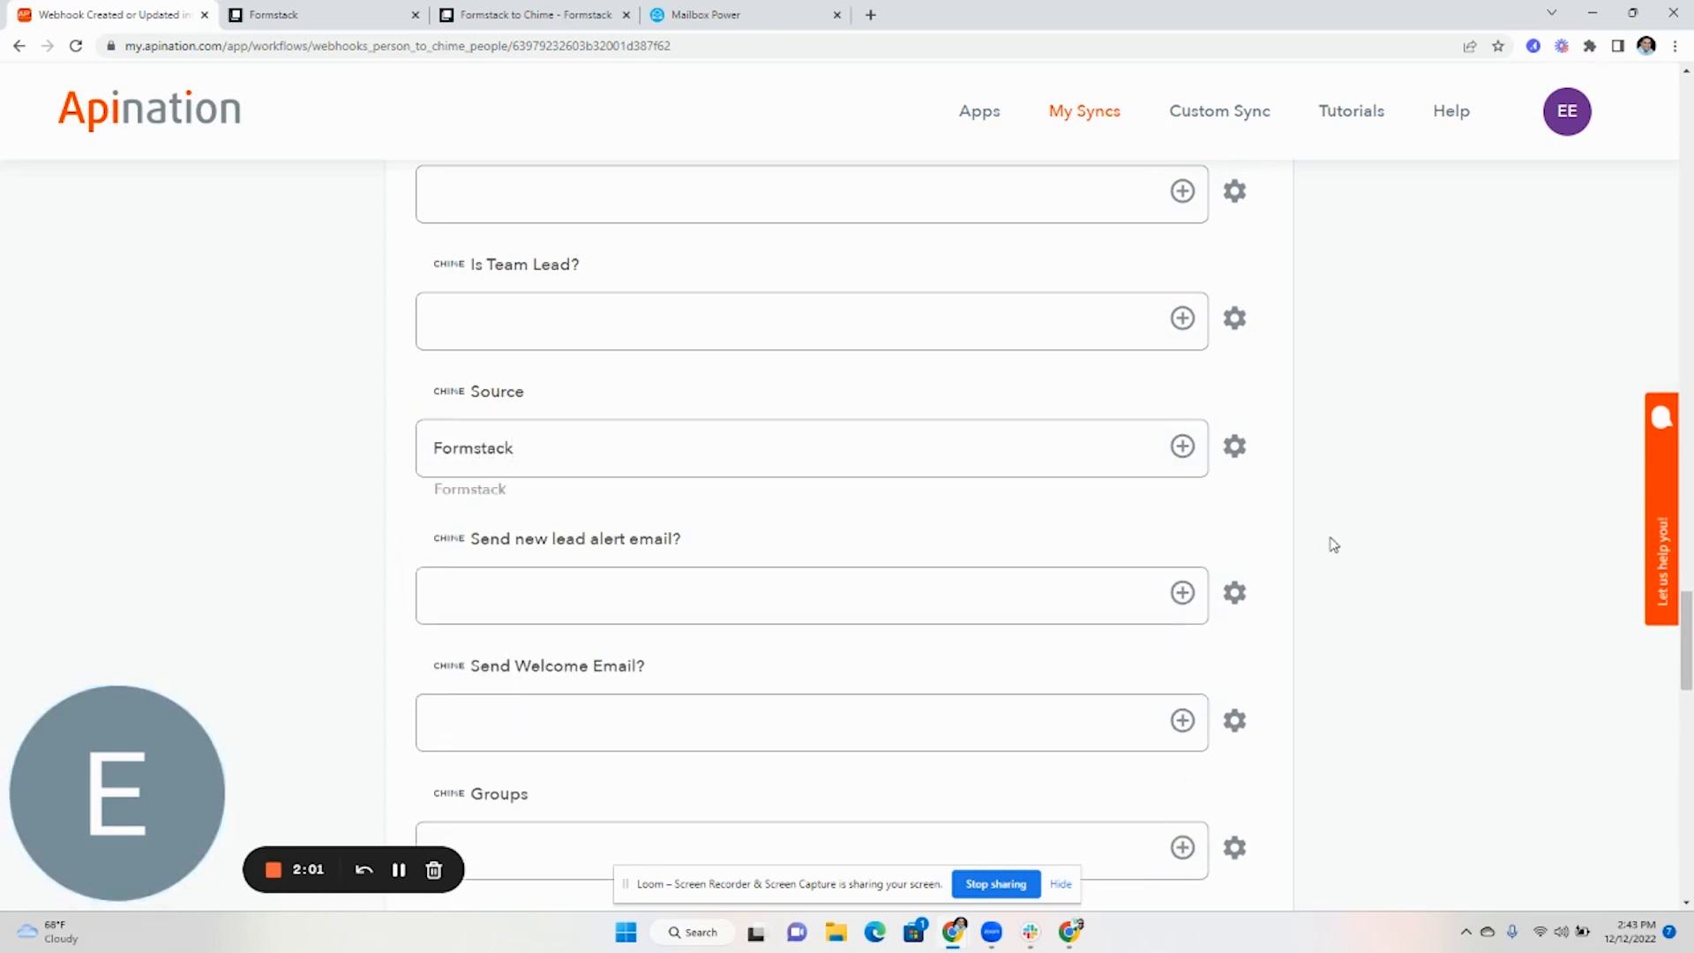
{"action": "left_click", "coordinate": [509, 704]}
{"action": "scroll", "coordinate": [530, 688], "scroll_direction": "down", "scroll_amount": 3}
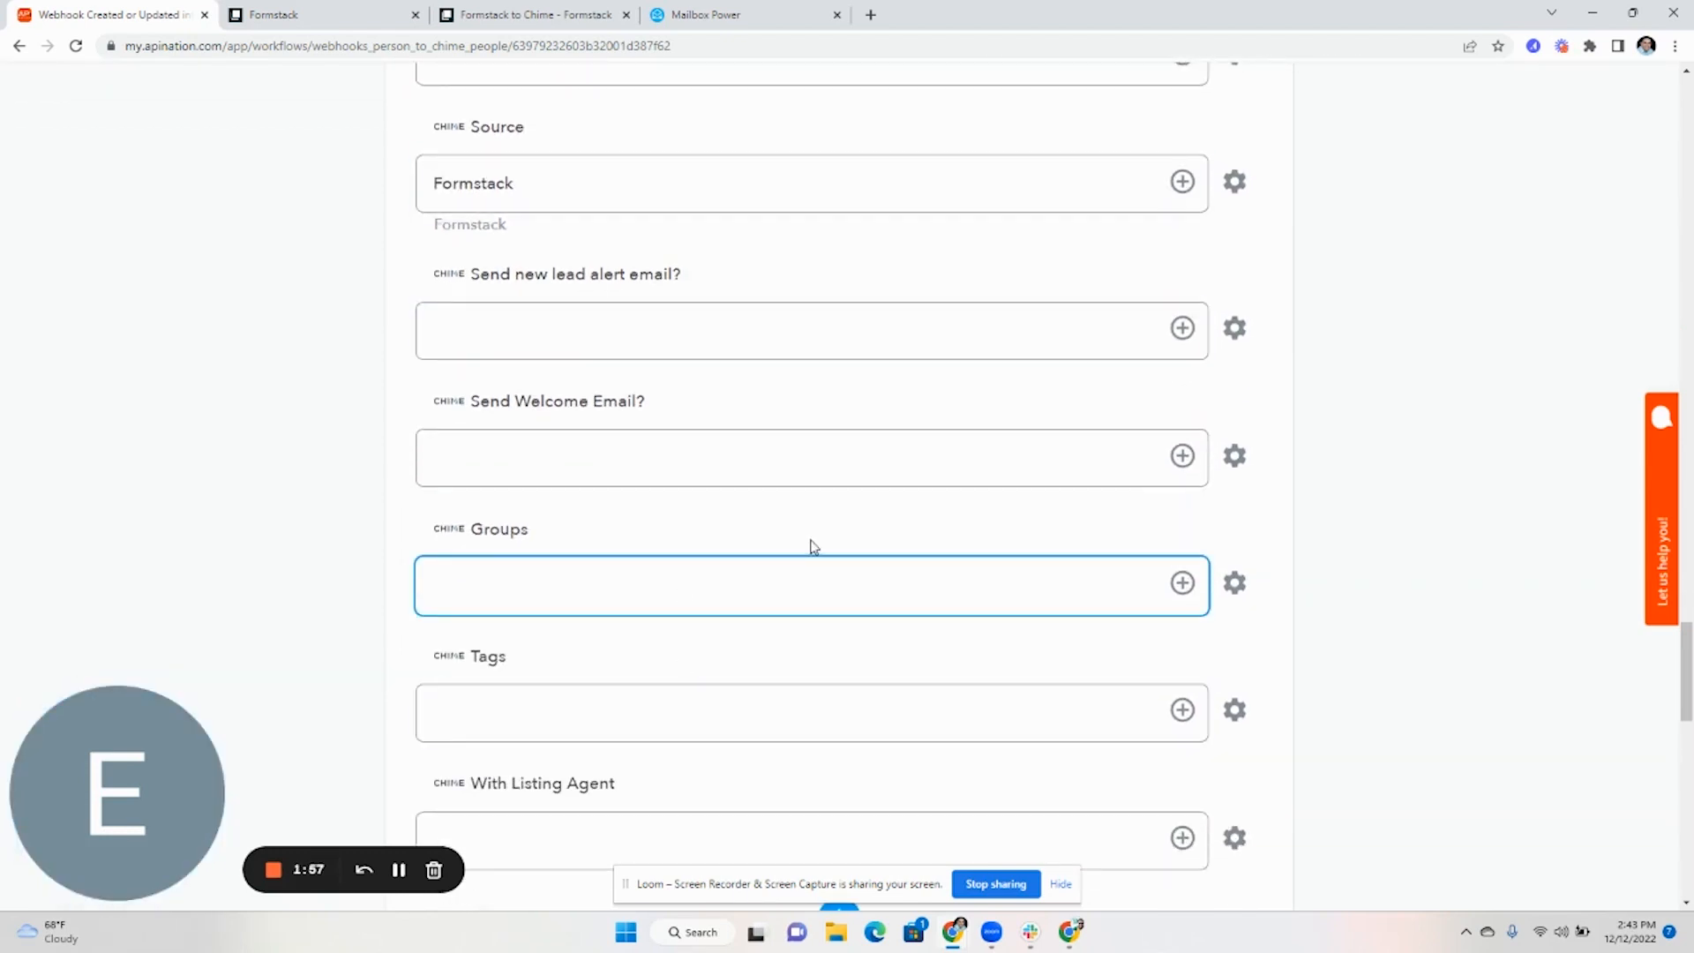
{"action": "scroll", "coordinate": [813, 546], "scroll_direction": "up", "scroll_amount": 20}
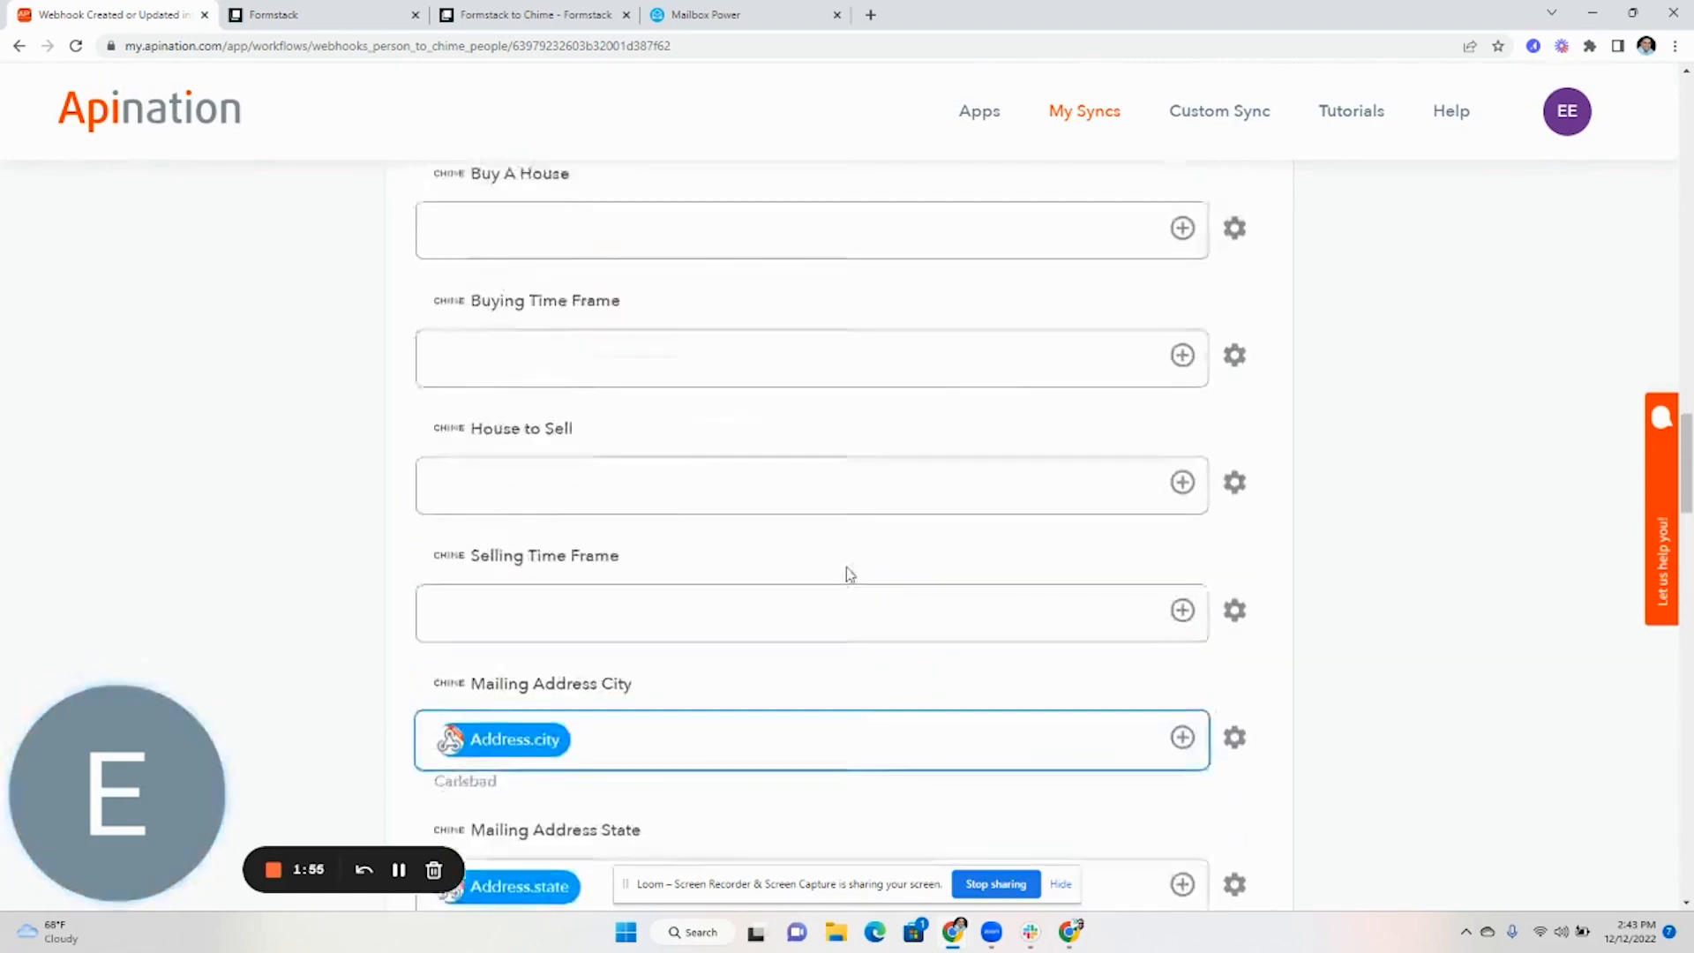
{"action": "scroll", "coordinate": [847, 574], "scroll_direction": "up", "scroll_amount": 20}
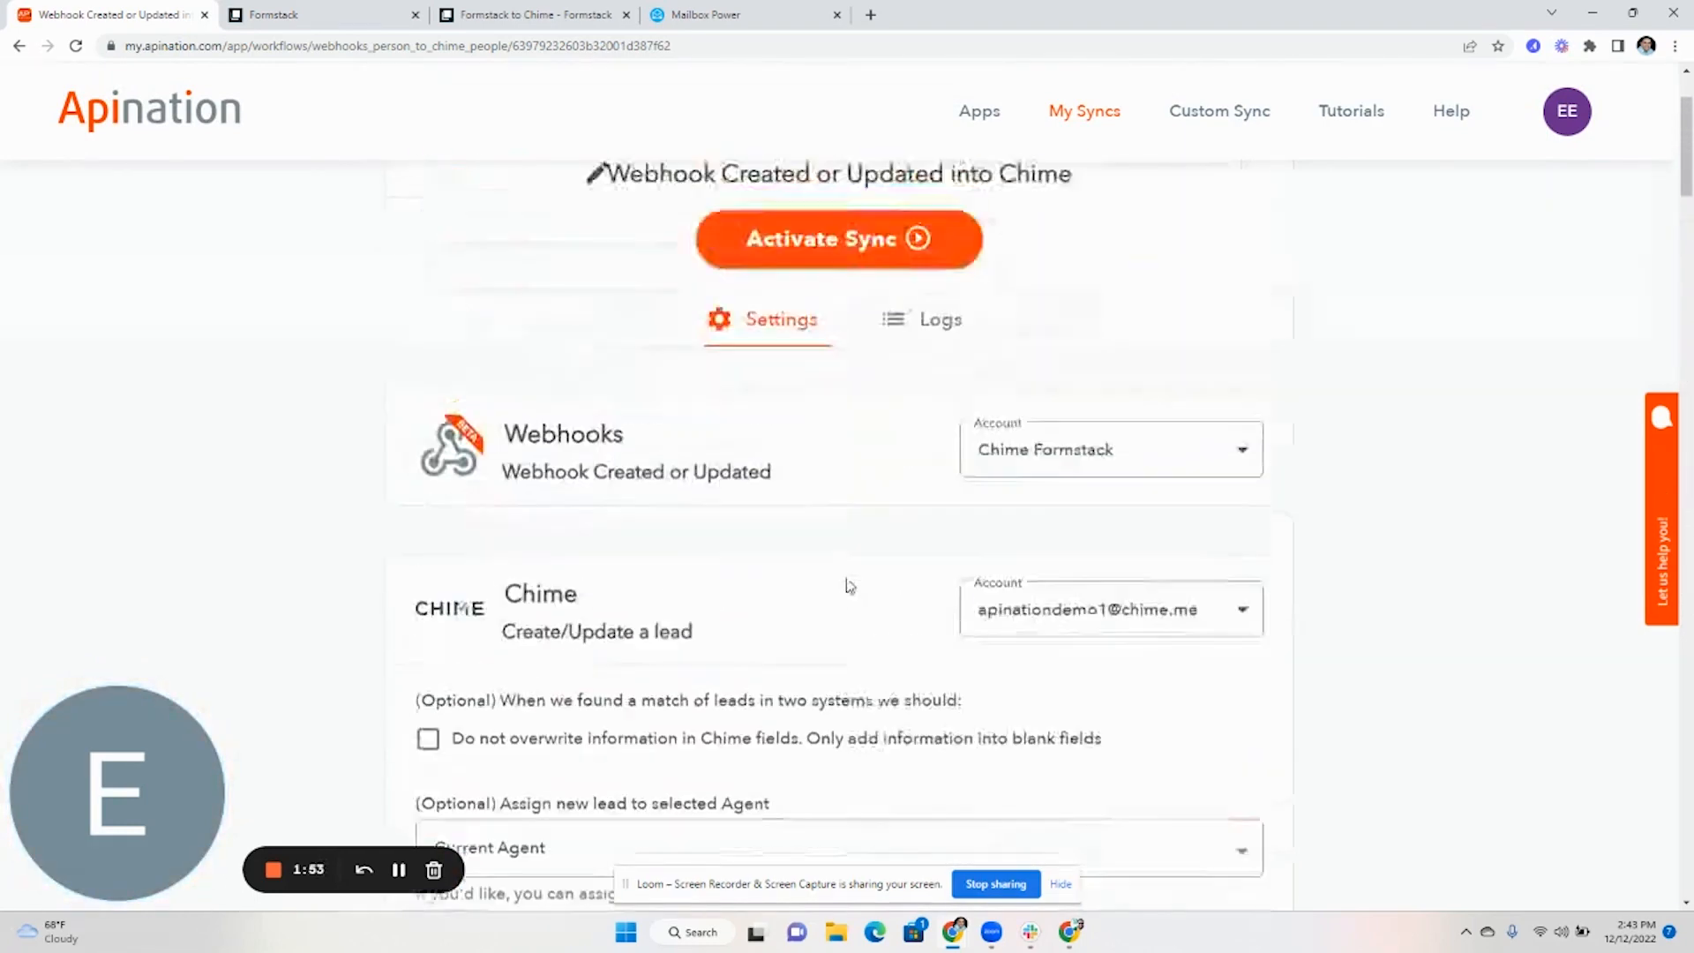
{"action": "scroll", "coordinate": [850, 586], "scroll_direction": "up", "scroll_amount": 2}
Activate the webhook-to-Chime sync, then close the Mailbox Power tab and load chime.me in a new tab
{"action": "left_click", "coordinate": [853, 431]}
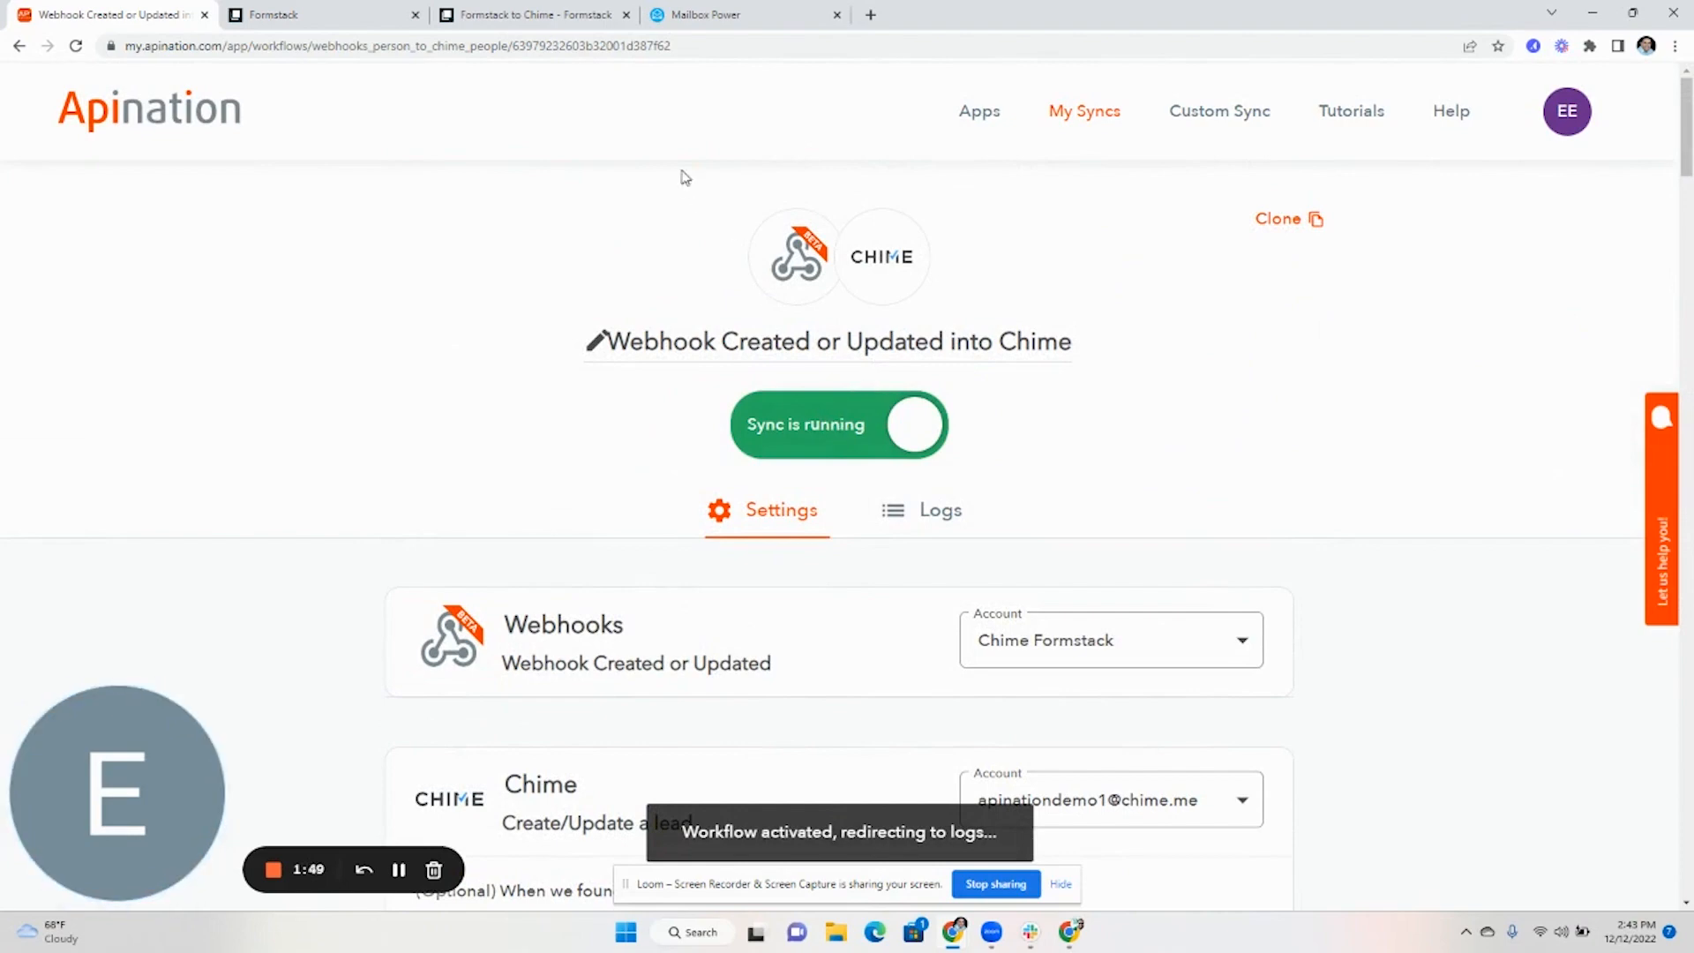
{"action": "left_click", "coordinate": [837, 16]}
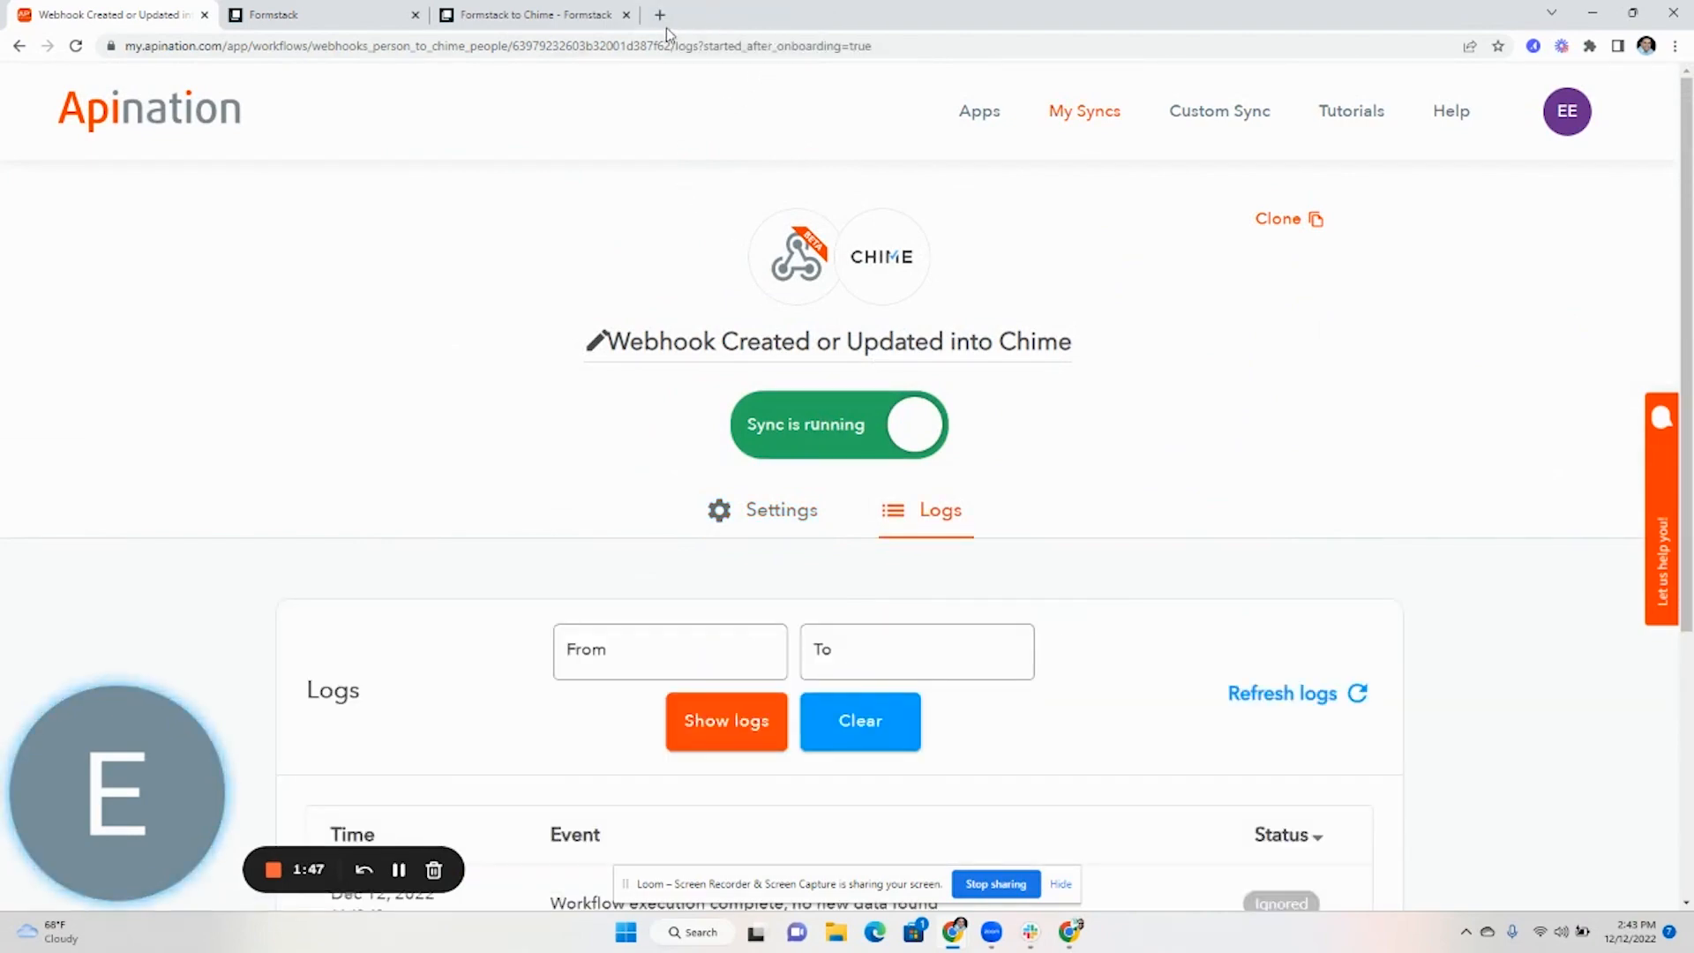
{"action": "left_click", "coordinate": [663, 19]}
{"action": "type", "text": "chime.me"}
{"action": "key", "text": "Return"}
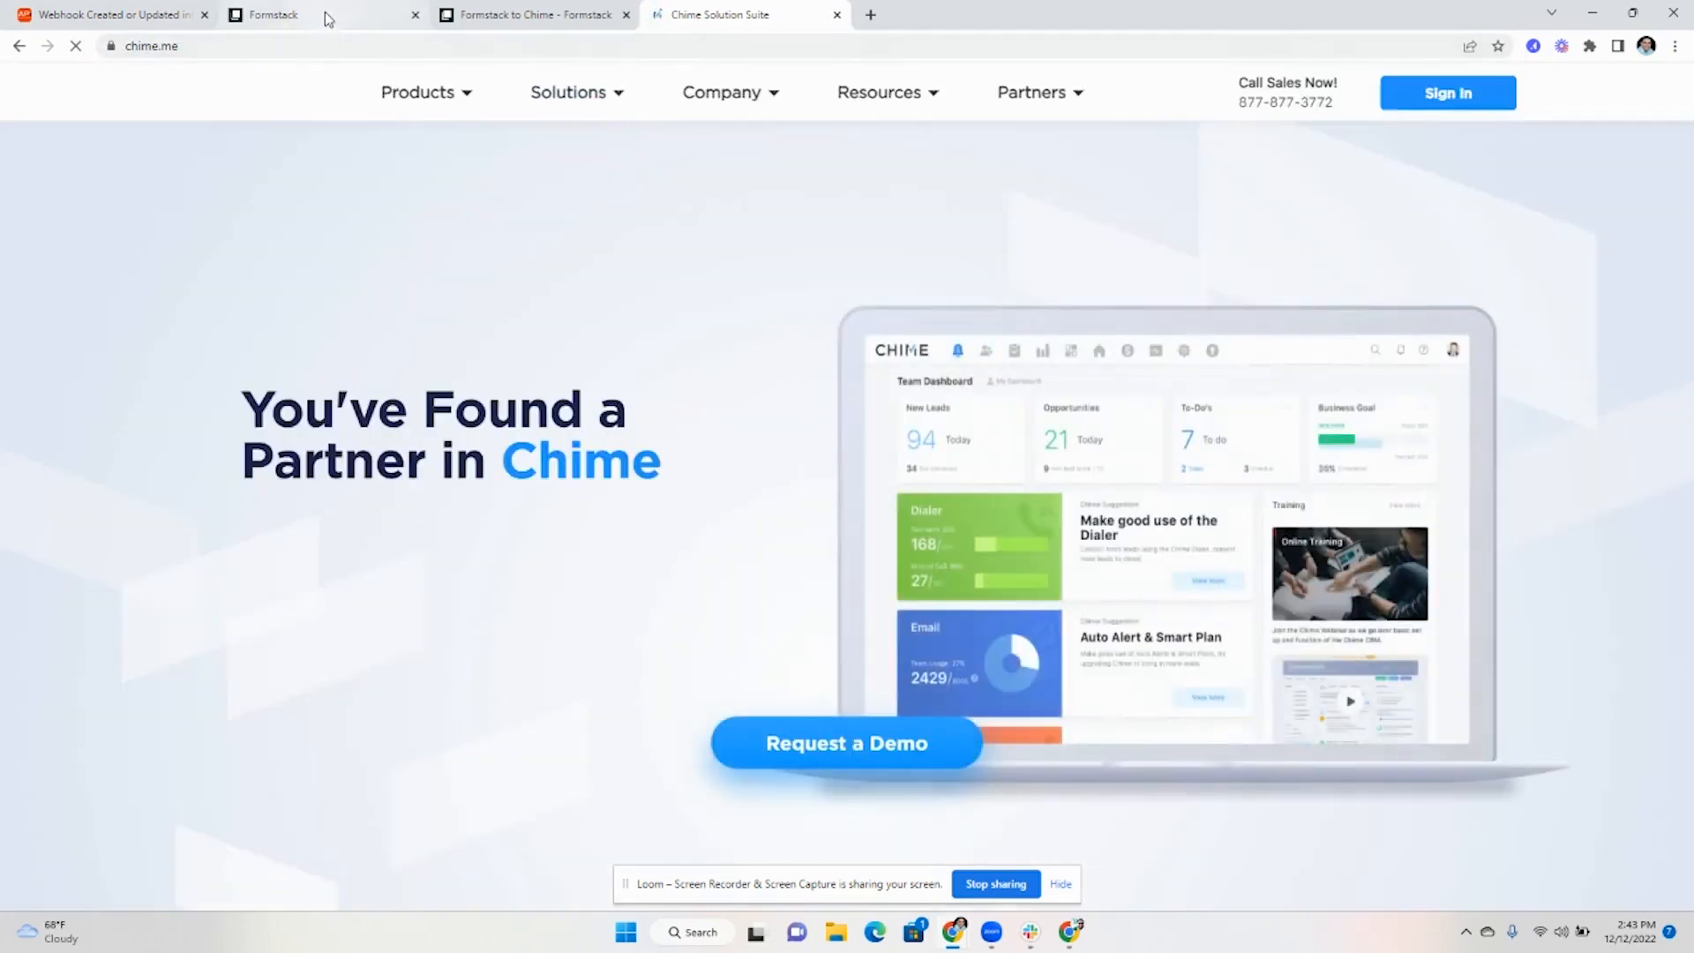
Submit a test entry through the live Formstack Contact Information form to reach its Thank You page
{"action": "left_click", "coordinate": [343, 20]}
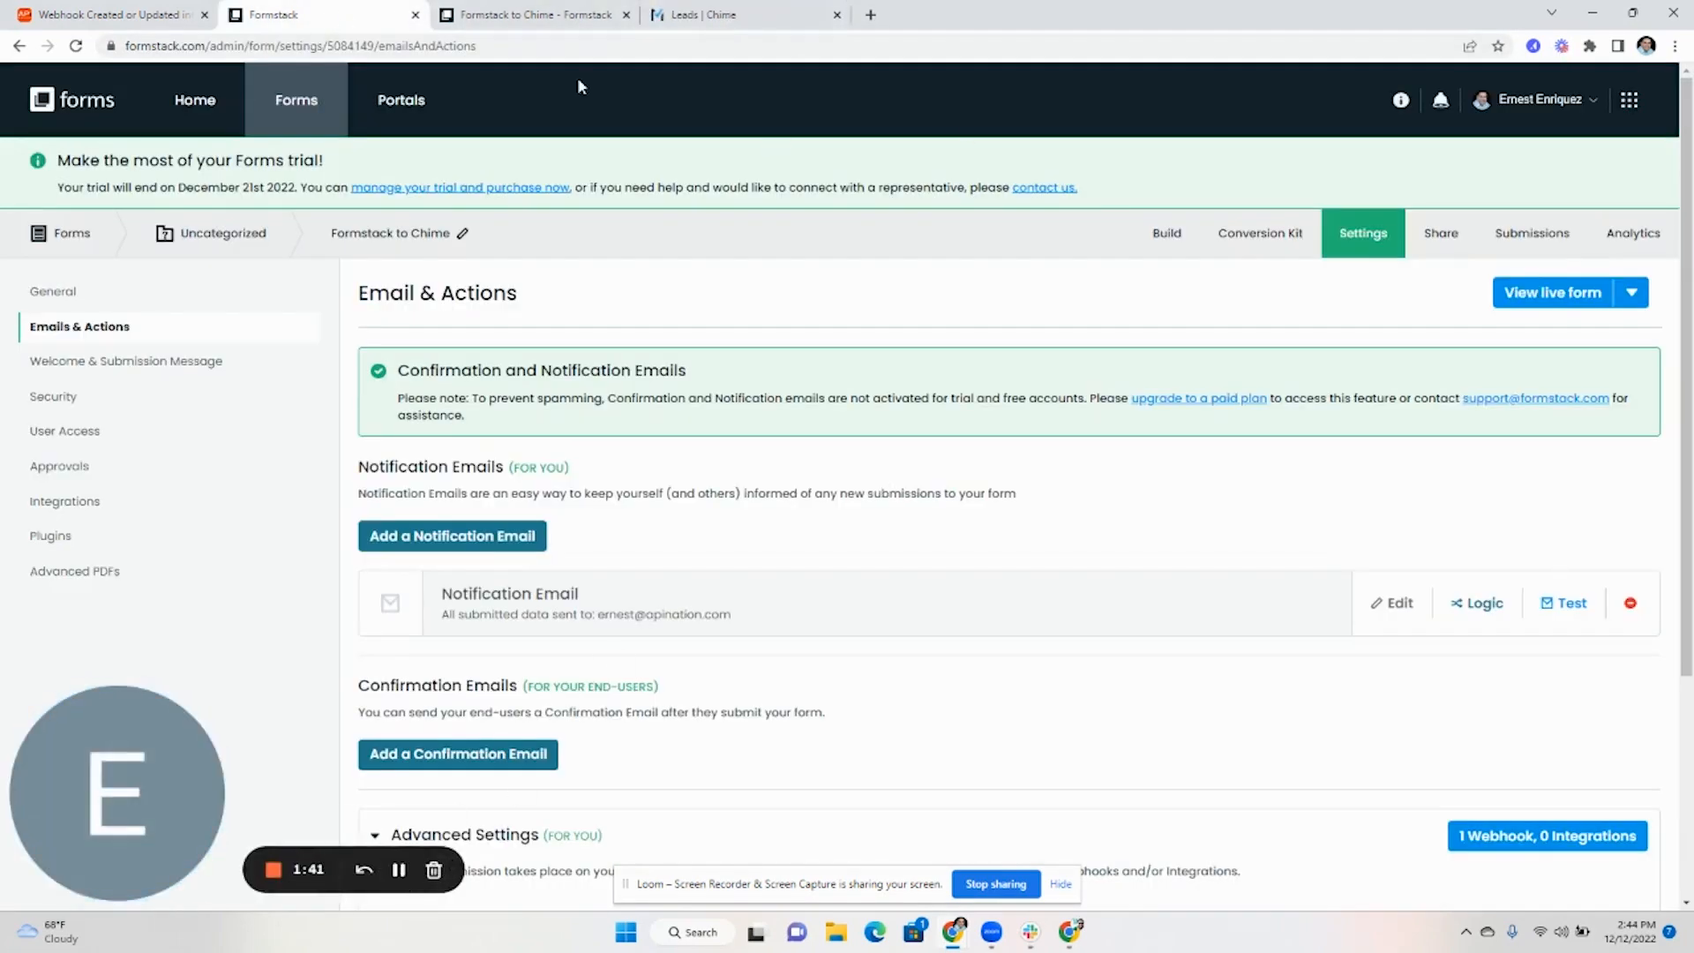
{"action": "left_click", "coordinate": [1582, 298]}
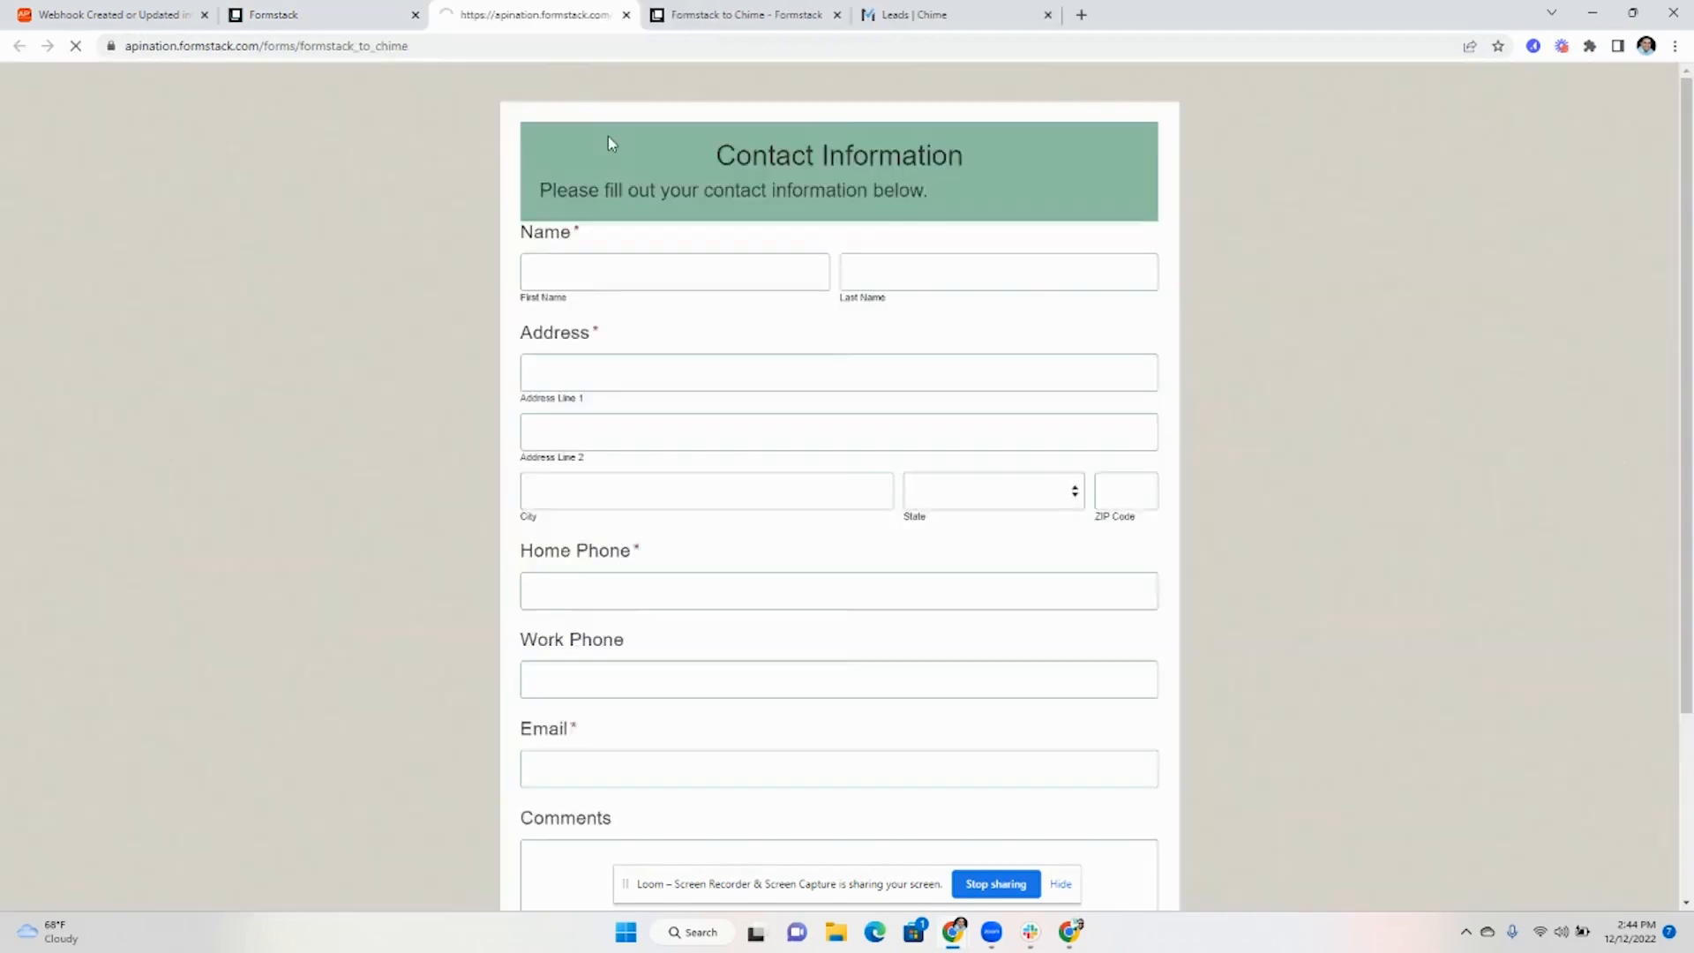
{"action": "left_click", "coordinate": [835, 16]}
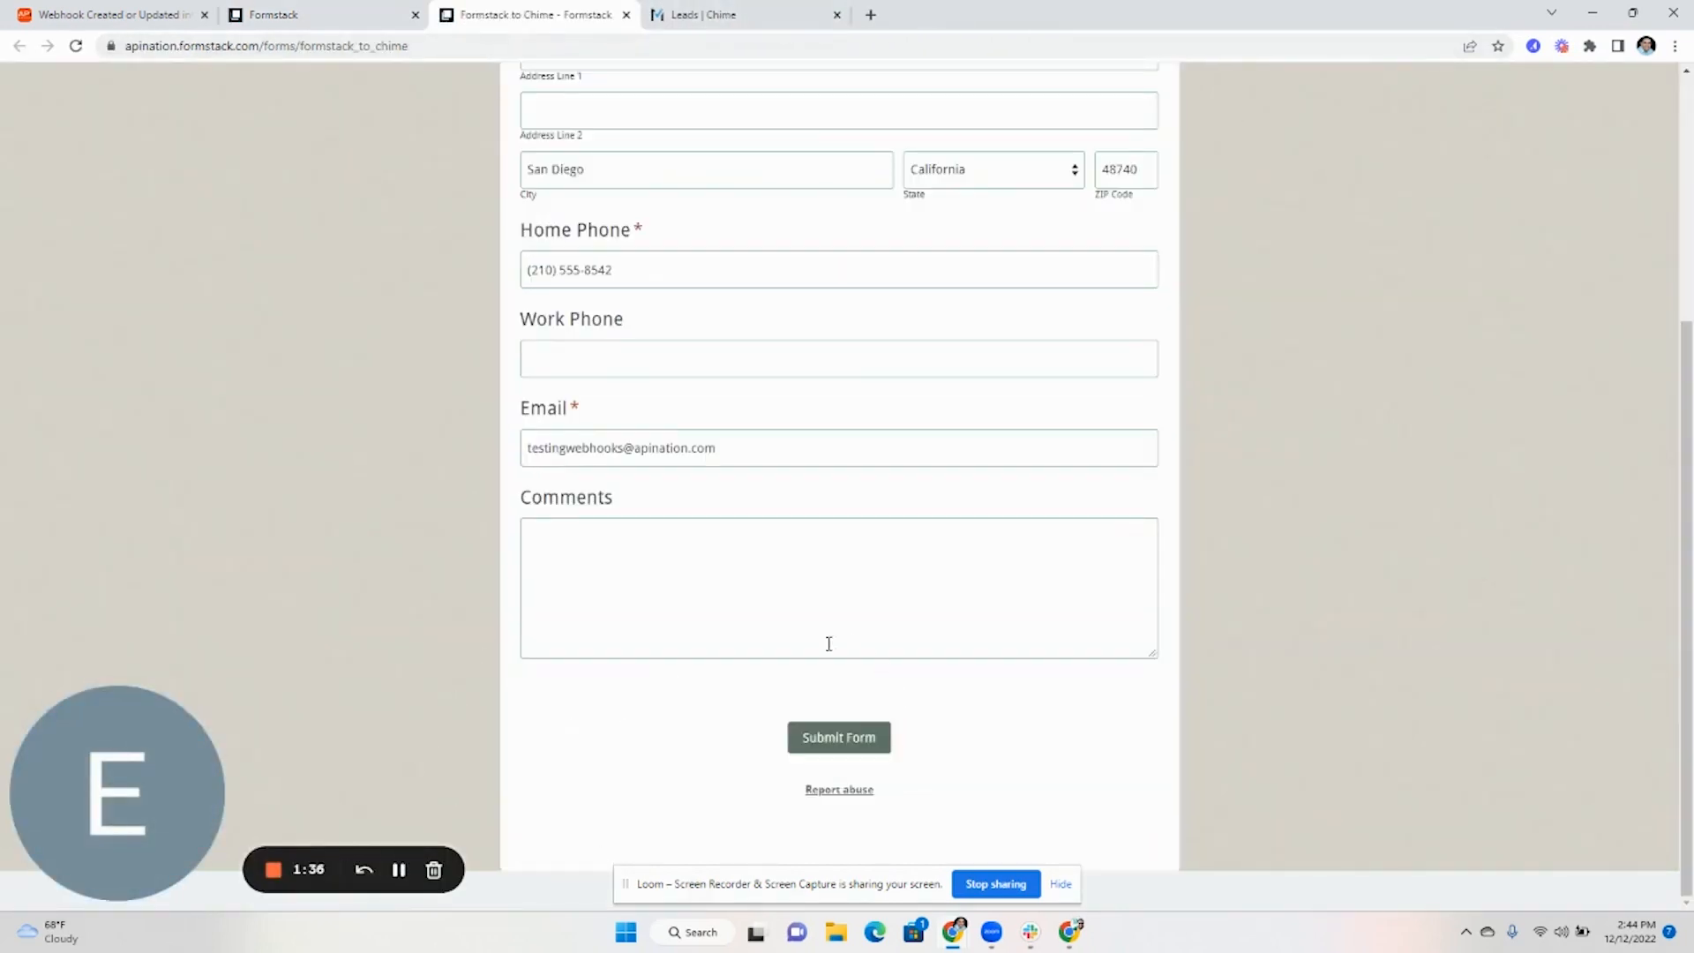
{"action": "left_click", "coordinate": [881, 744]}
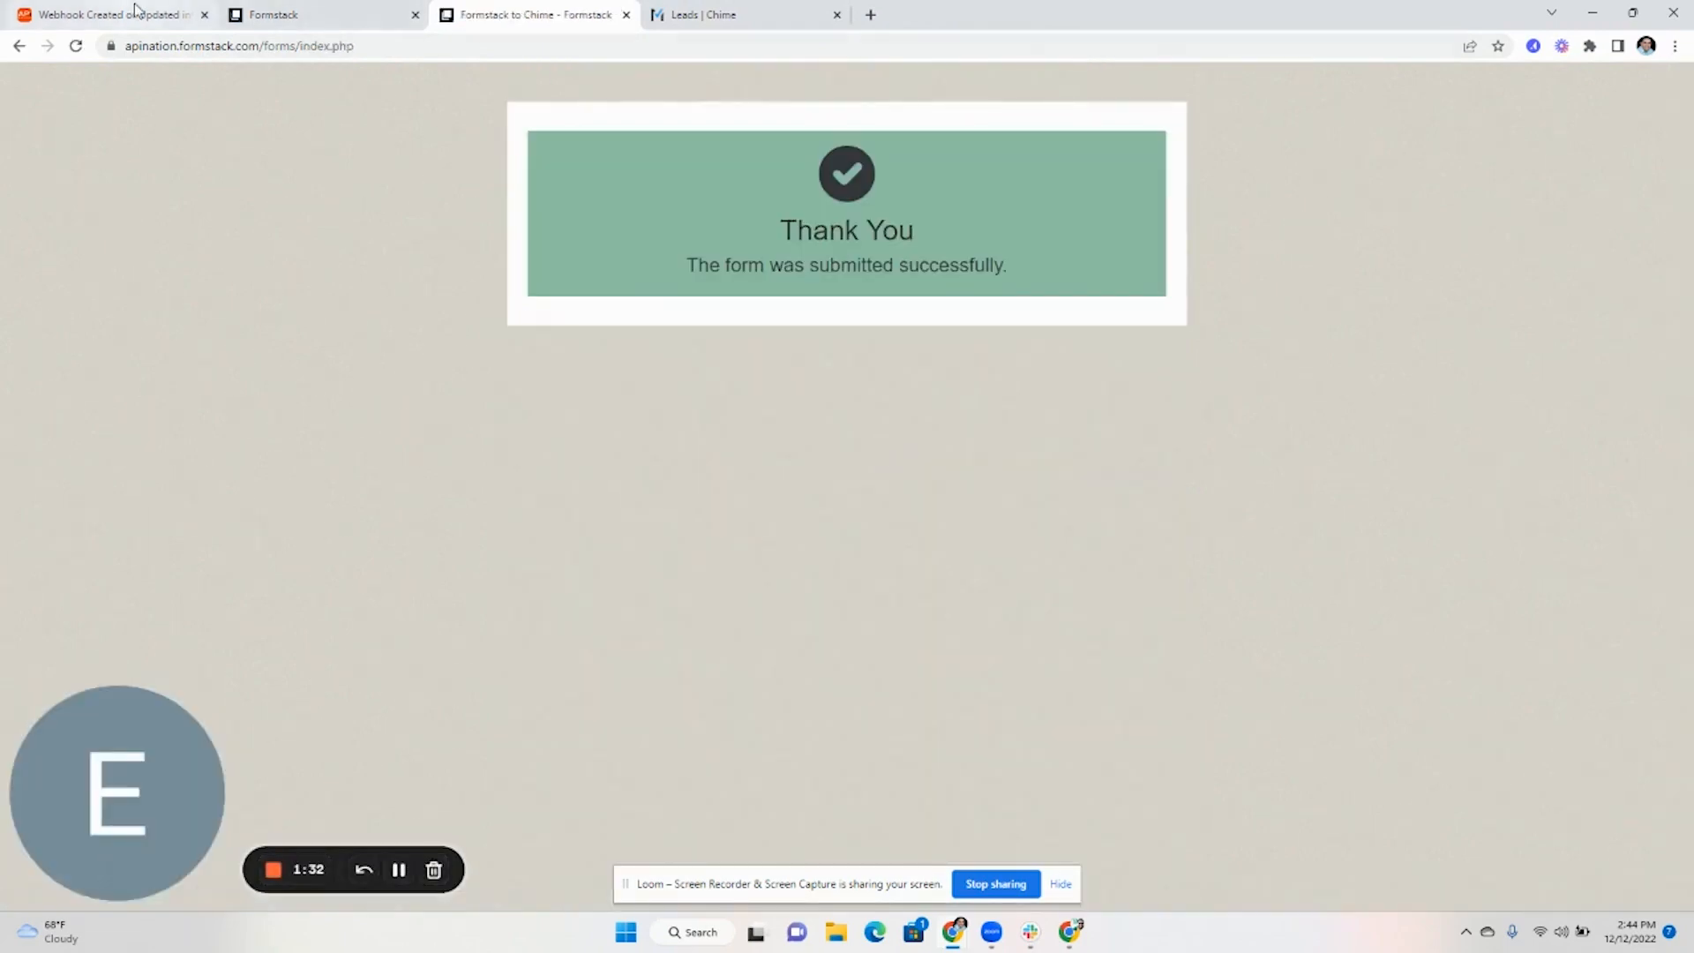
Refresh Apination's sync logs until the 14:45:10 run appears, then expand its Success entry
{"action": "left_click", "coordinate": [134, 8]}
{"action": "scroll", "coordinate": [1279, 538], "scroll_direction": "down", "scroll_amount": 3}
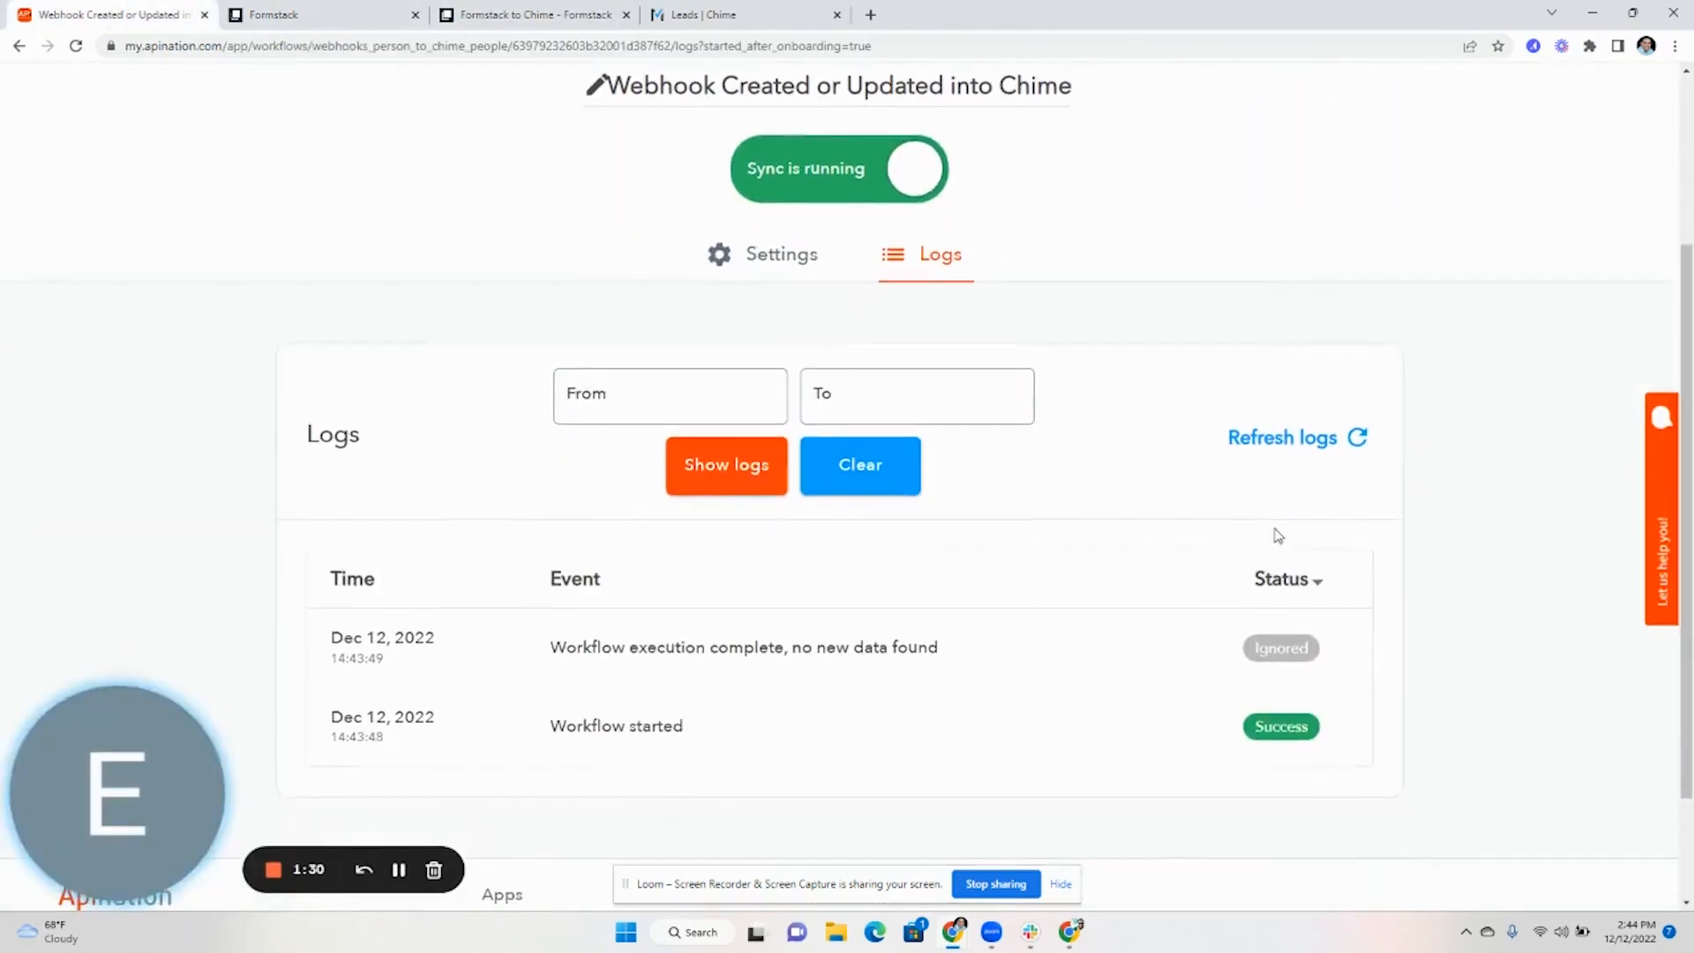
{"action": "left_click", "coordinate": [1315, 433]}
{"action": "scroll", "coordinate": [1315, 432], "scroll_direction": "down", "scroll_amount": 2}
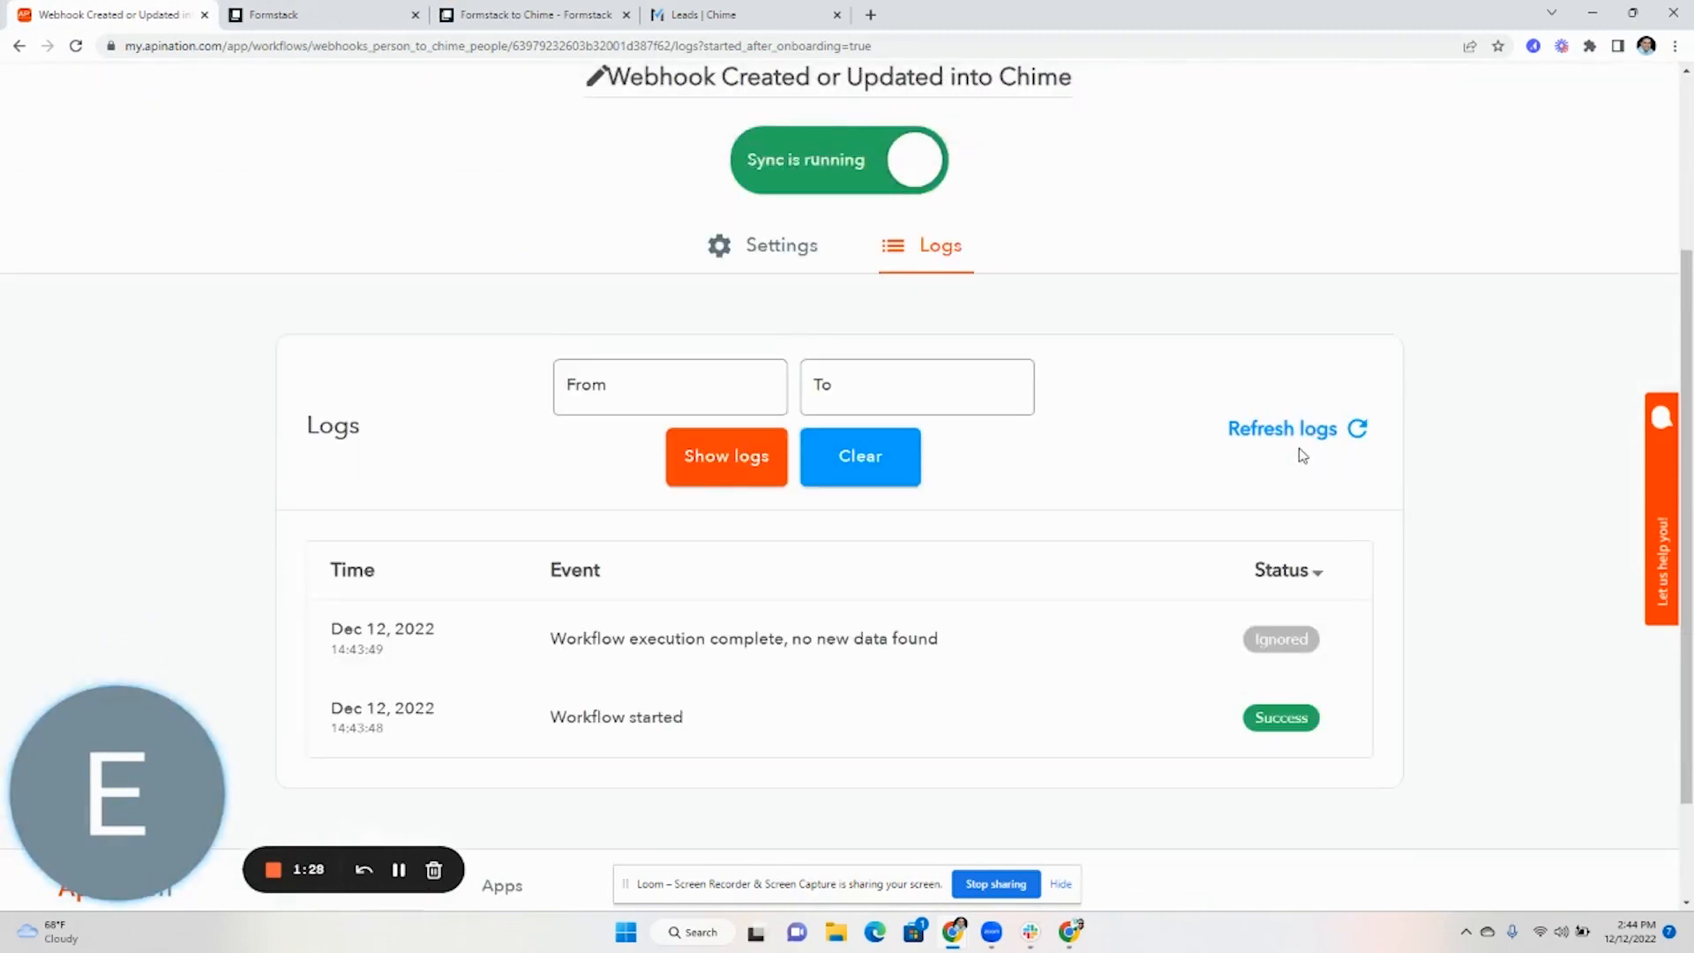
{"action": "left_click", "coordinate": [1309, 446]}
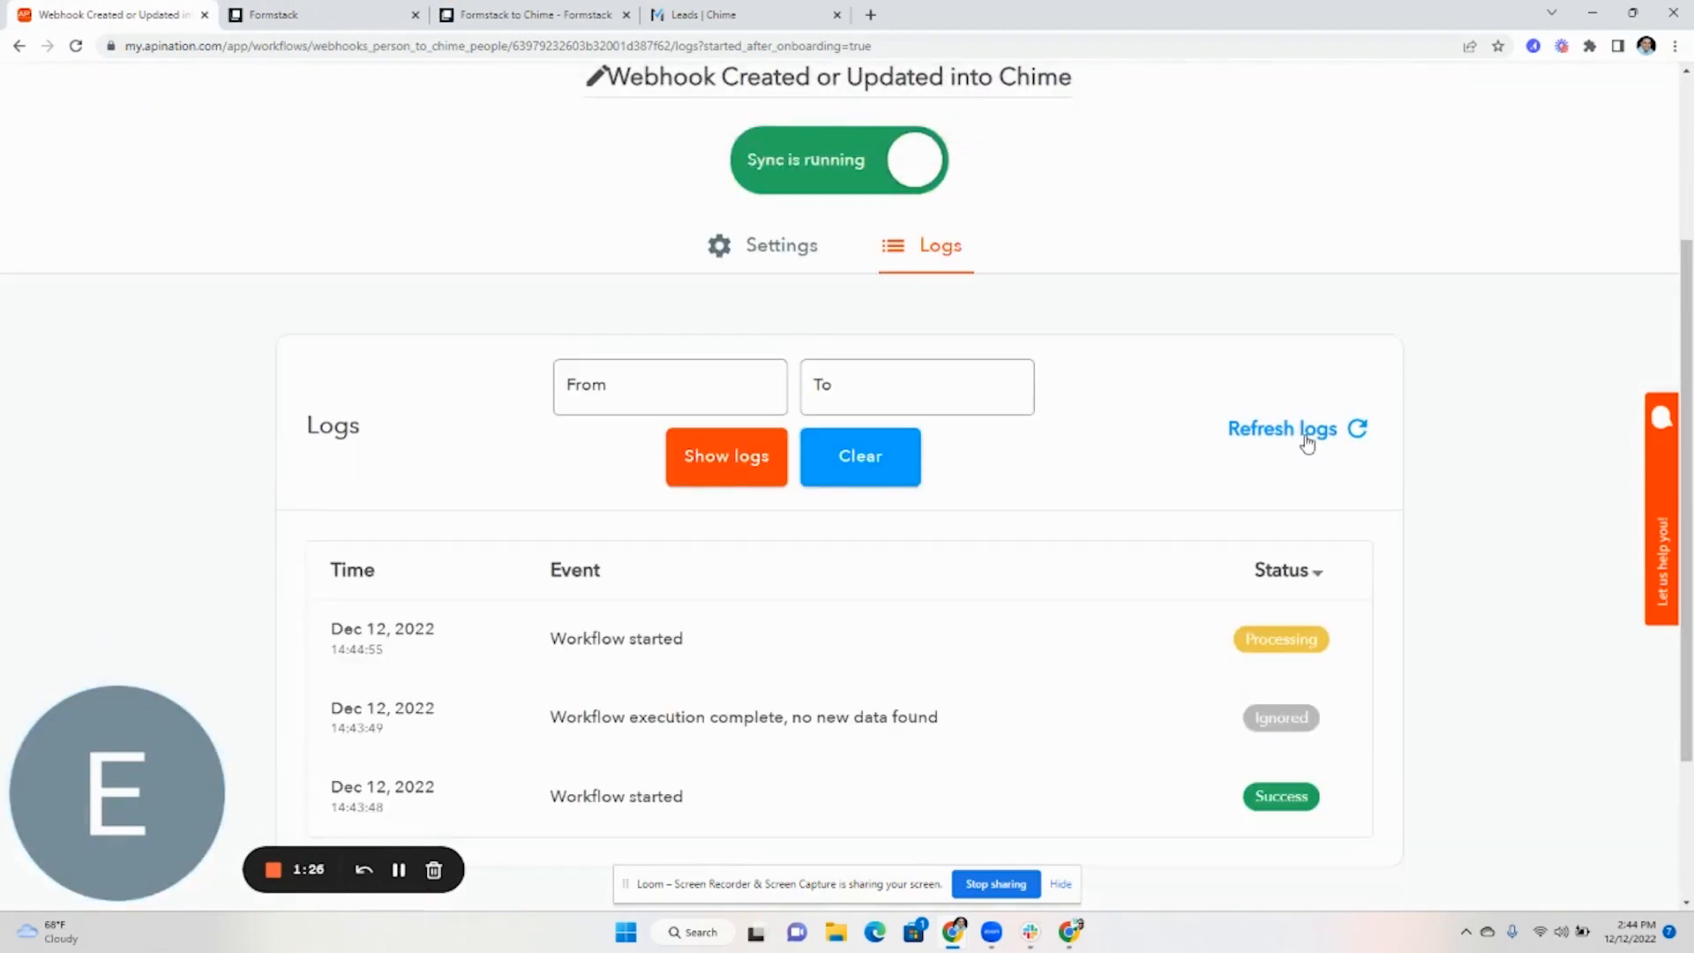
{"action": "left_click", "coordinate": [597, 653]}
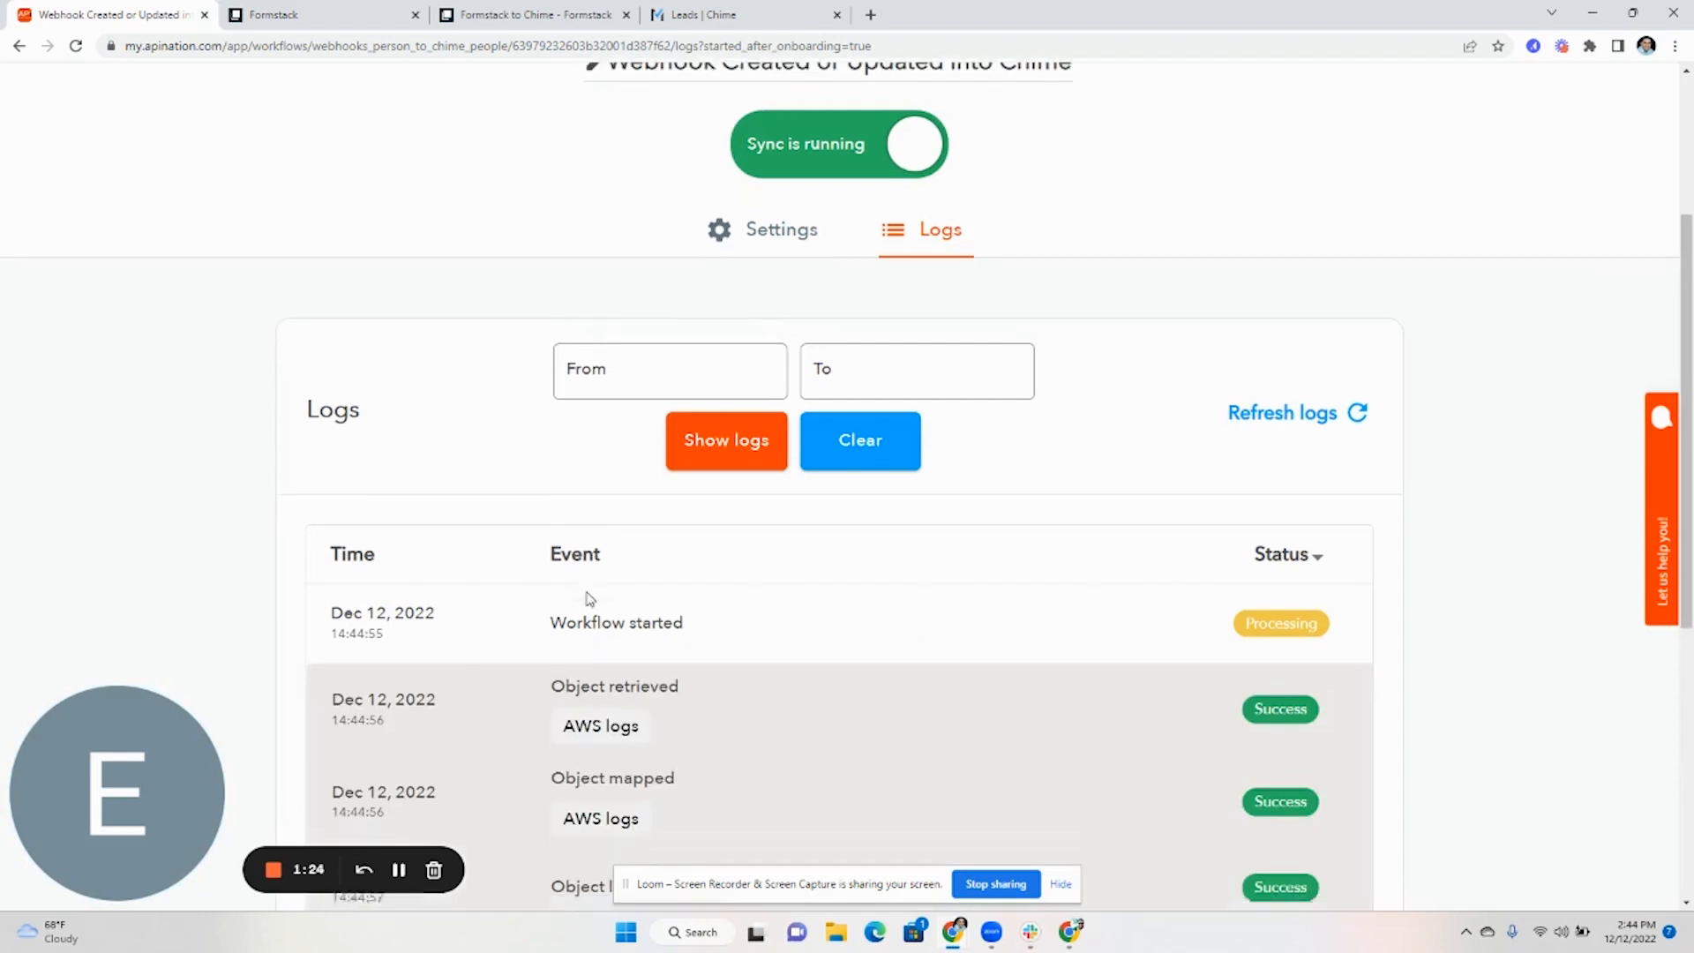
{"action": "scroll", "coordinate": [618, 574], "scroll_direction": "down", "scroll_amount": 4}
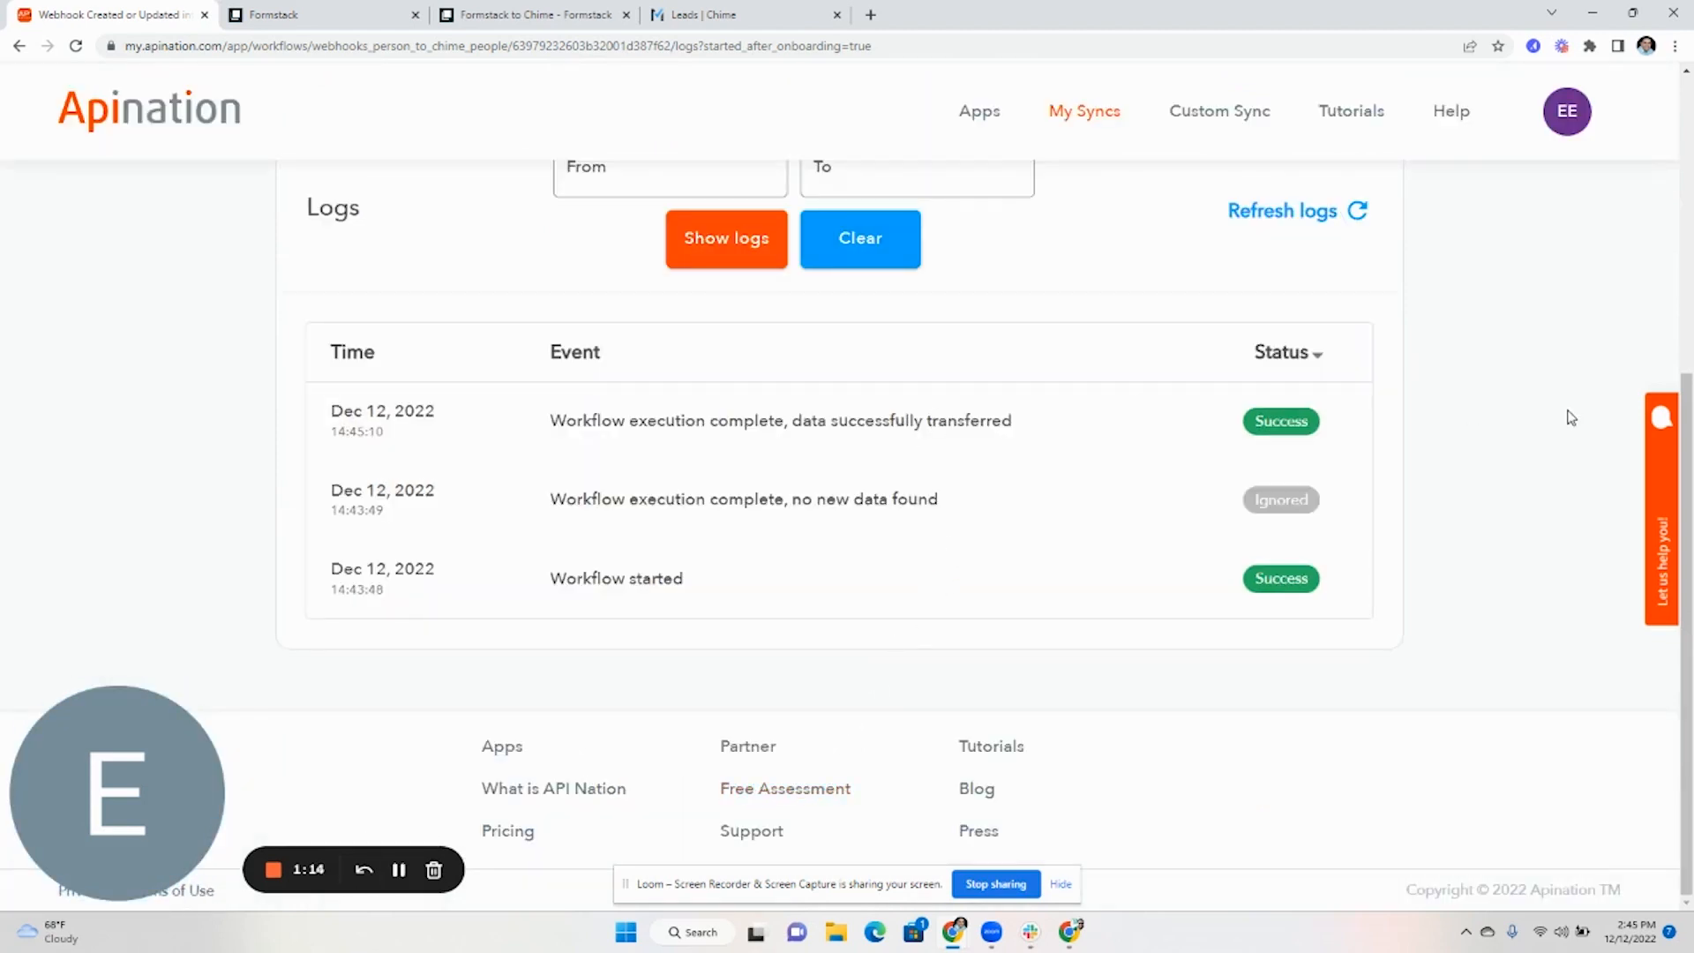
{"action": "scroll", "coordinate": [1280, 428], "scroll_direction": "up", "scroll_amount": 4}
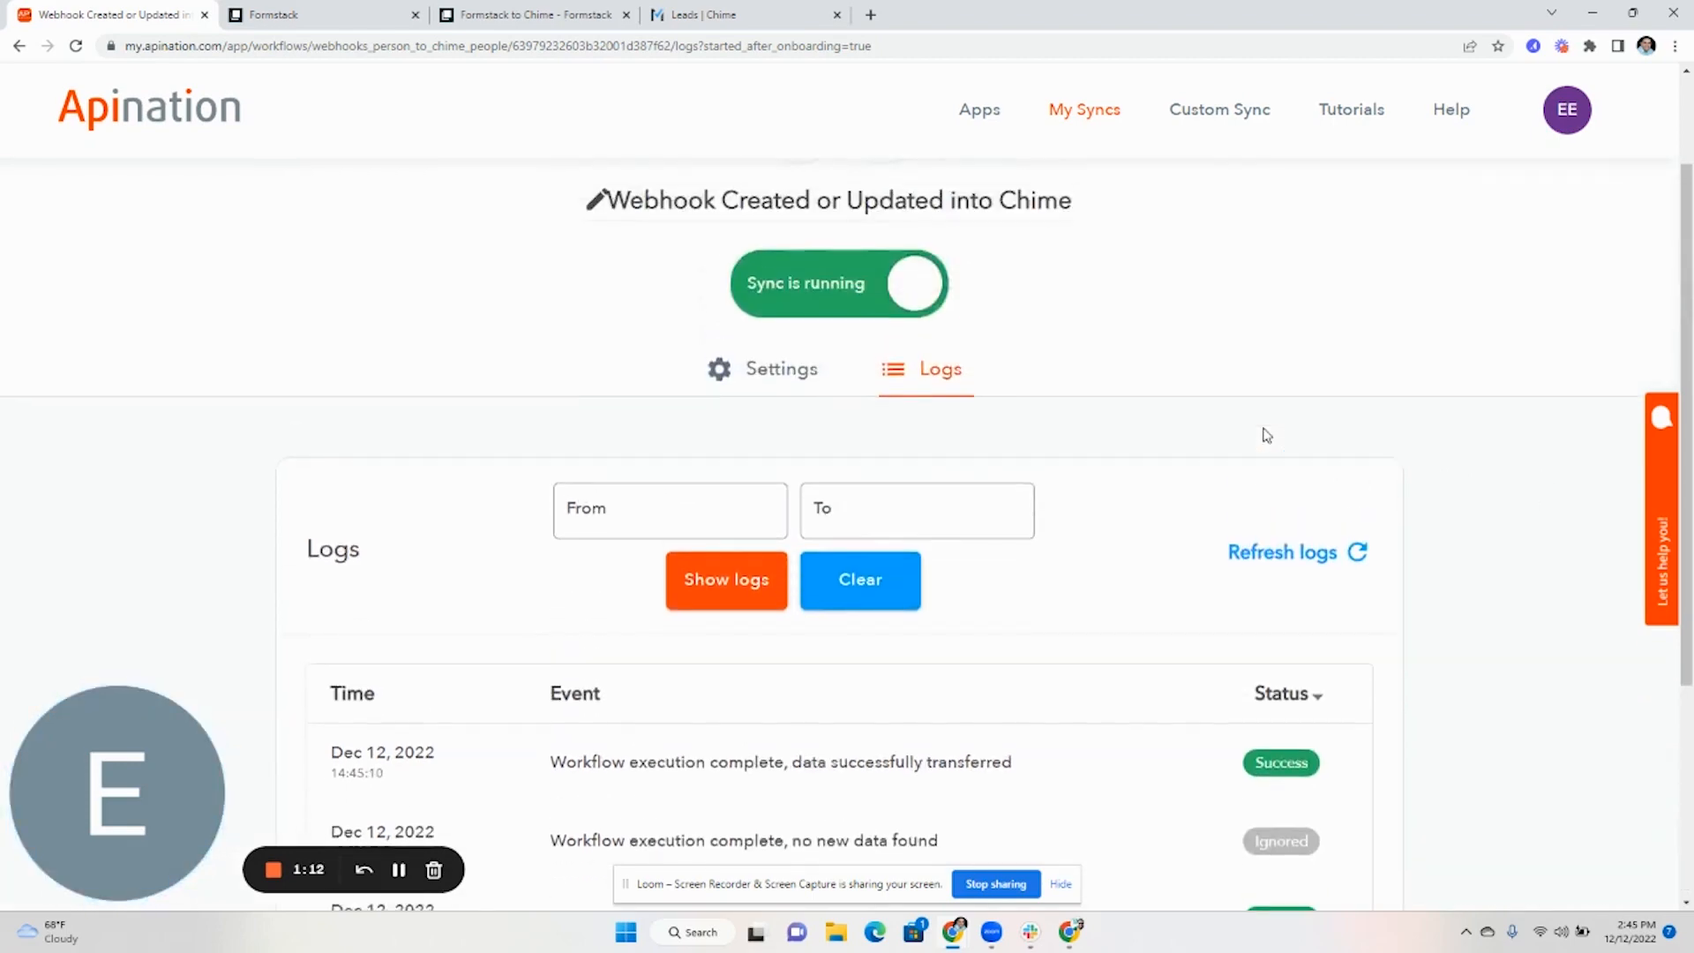
{"action": "scroll", "coordinate": [1268, 435], "scroll_direction": "up", "scroll_amount": 2}
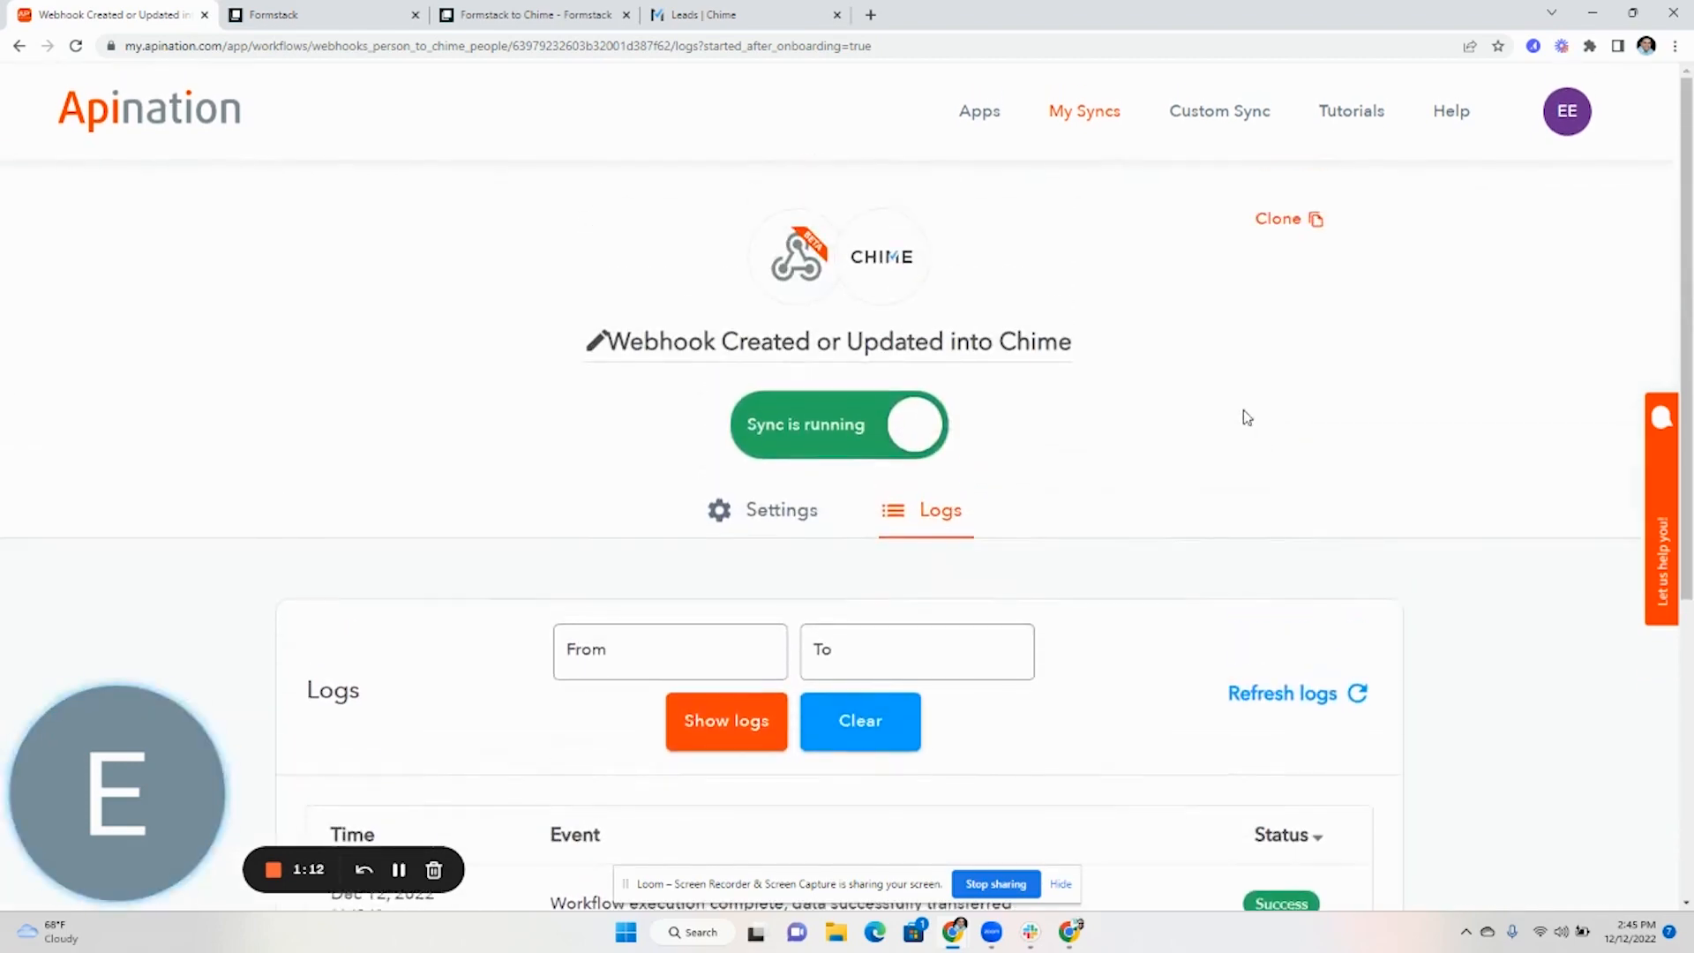
Open the Webhooks Test lead in Chime's Leads list to confirm its Source is Api Nation
{"action": "left_click", "coordinate": [776, 16]}
{"action": "mouse_move", "coordinate": [355, 251]}
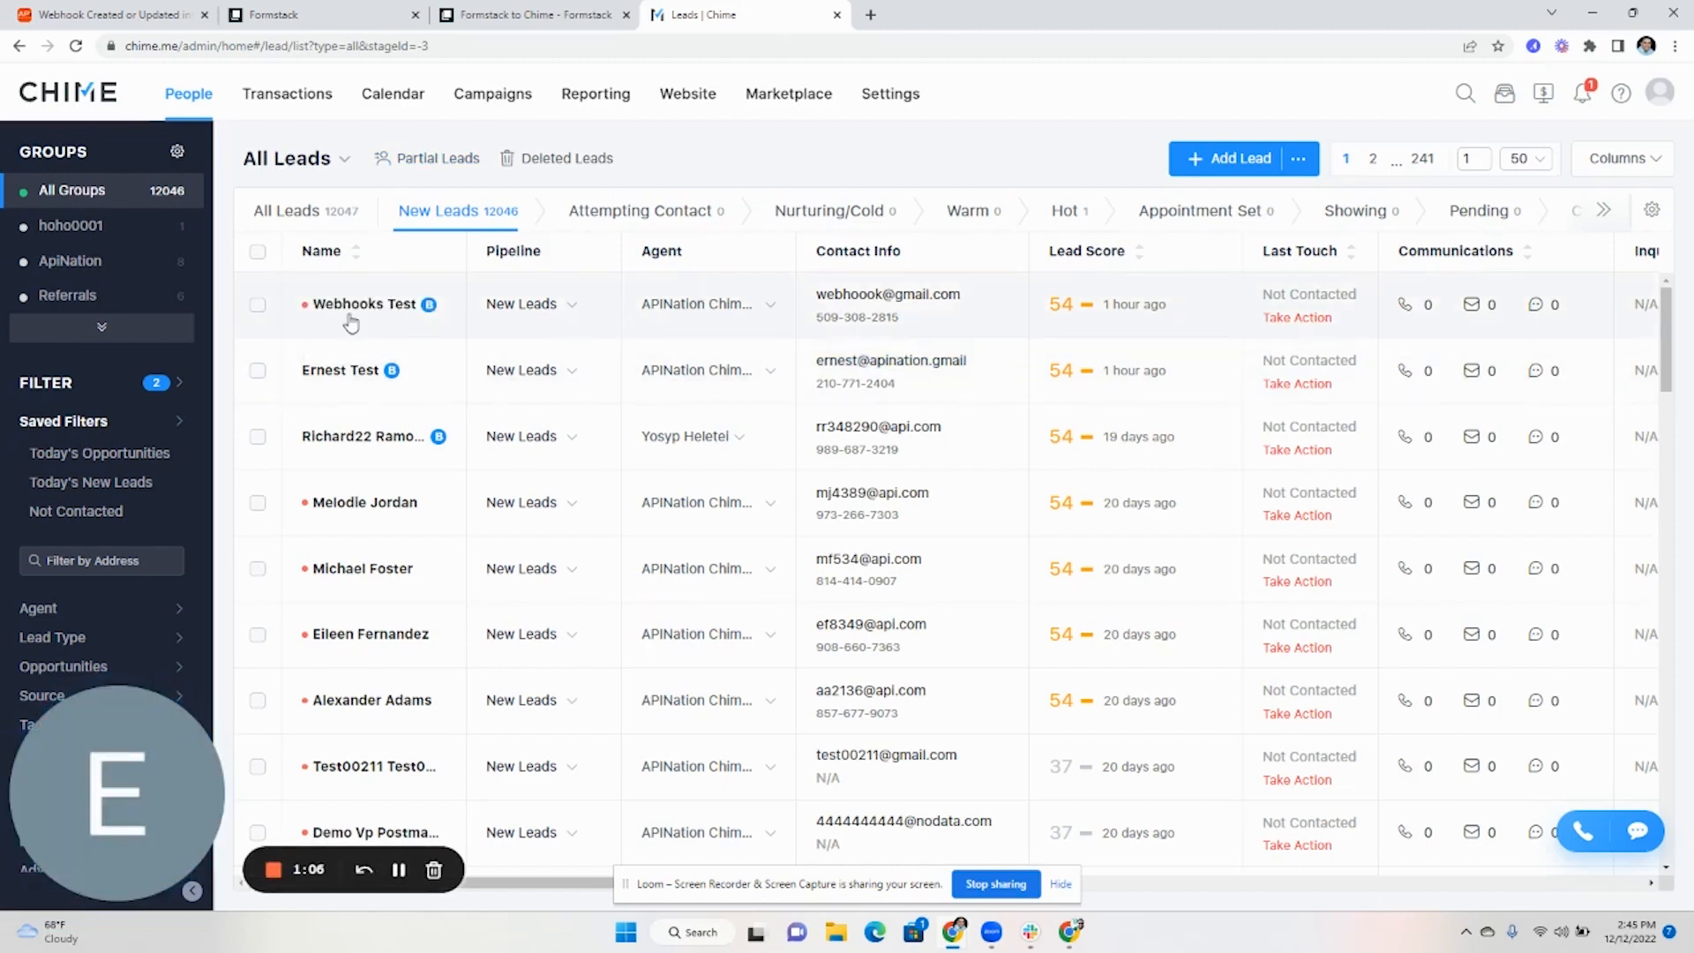
{"action": "left_click", "coordinate": [351, 321]}
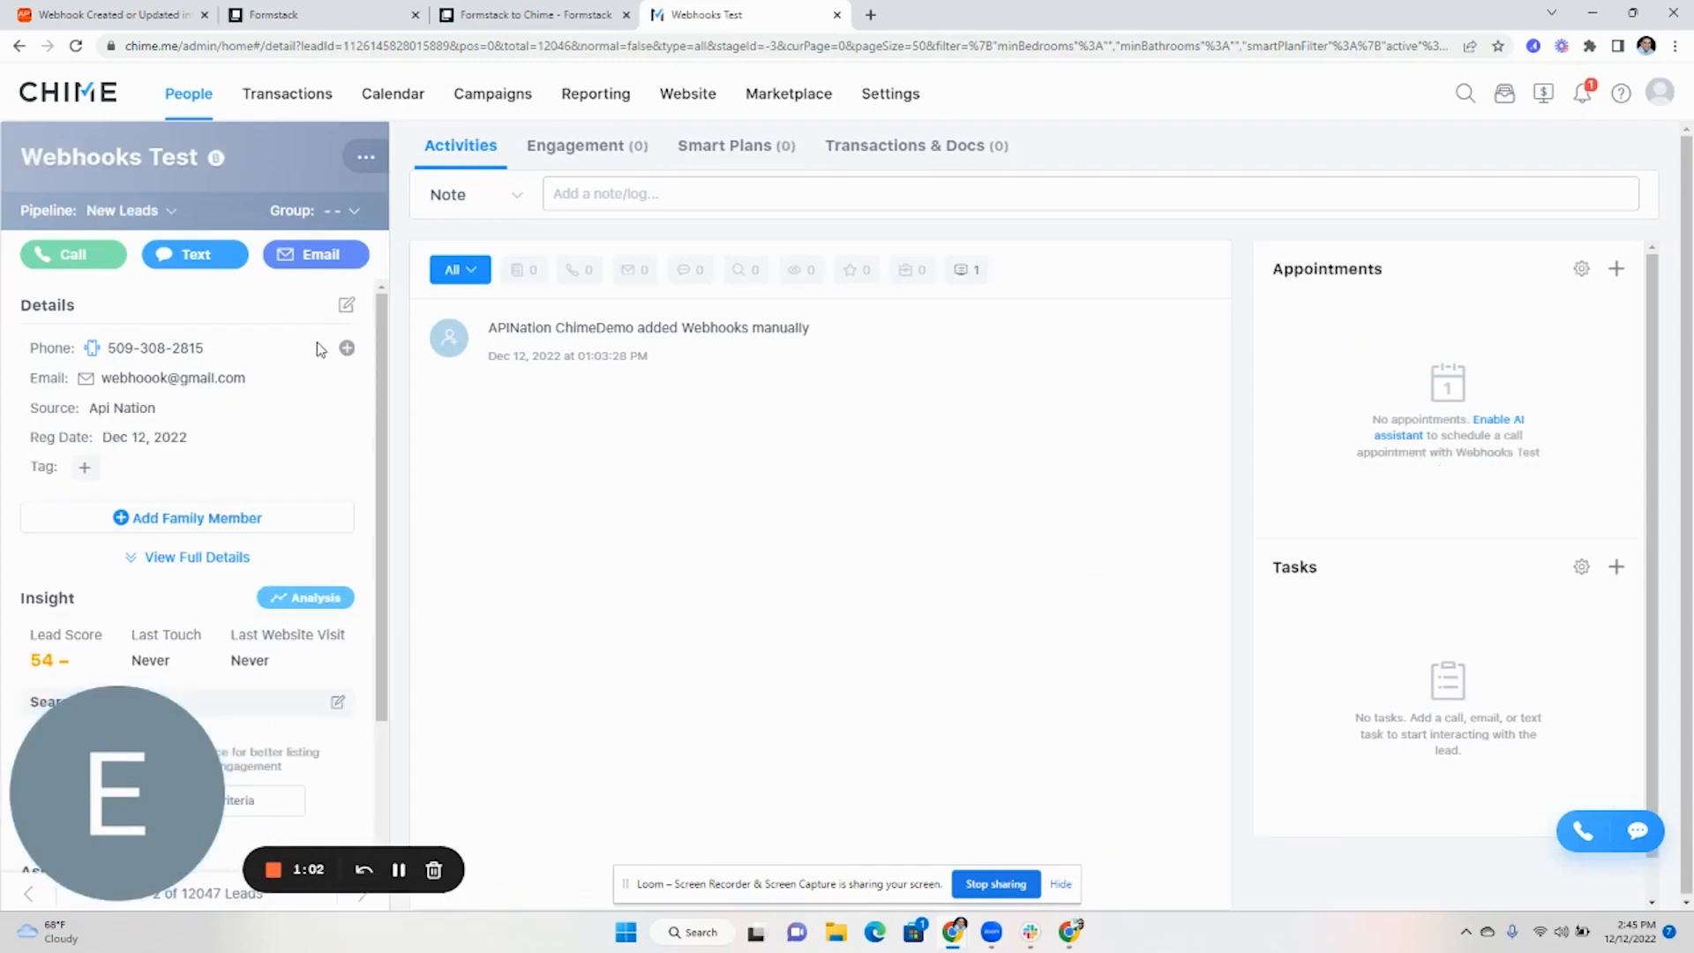
{"action": "scroll", "coordinate": [319, 350], "scroll_direction": "down", "scroll_amount": 2}
{"action": "scroll", "coordinate": [319, 350], "scroll_direction": "up", "scroll_amount": 2}
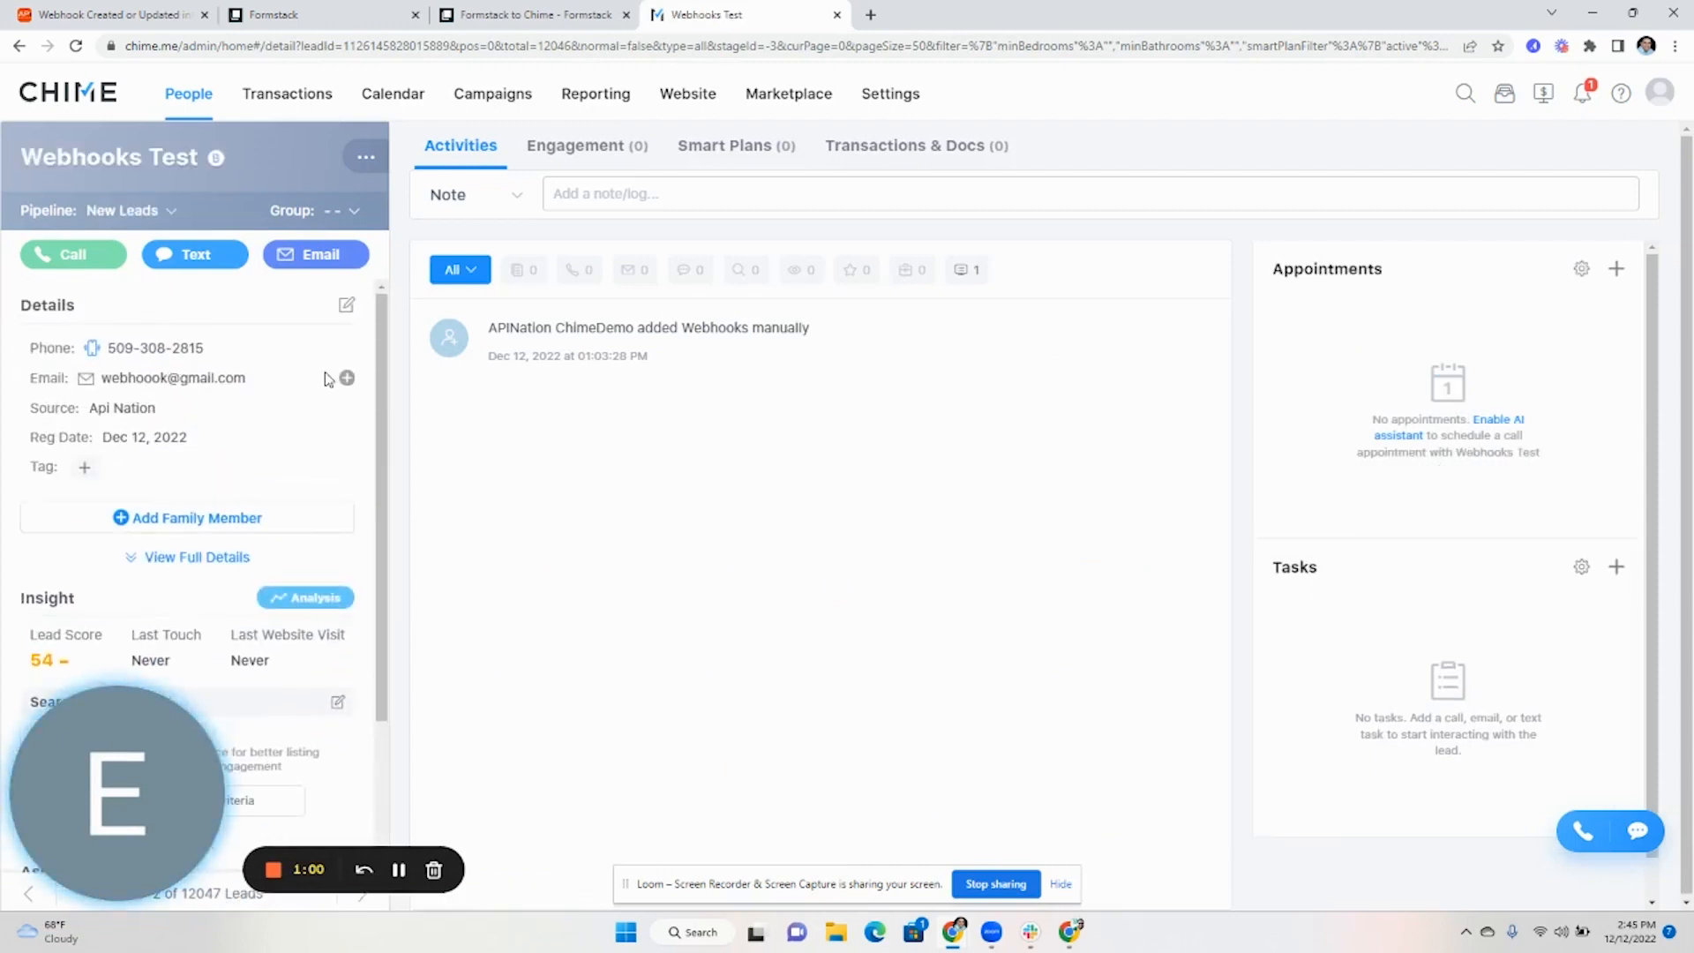